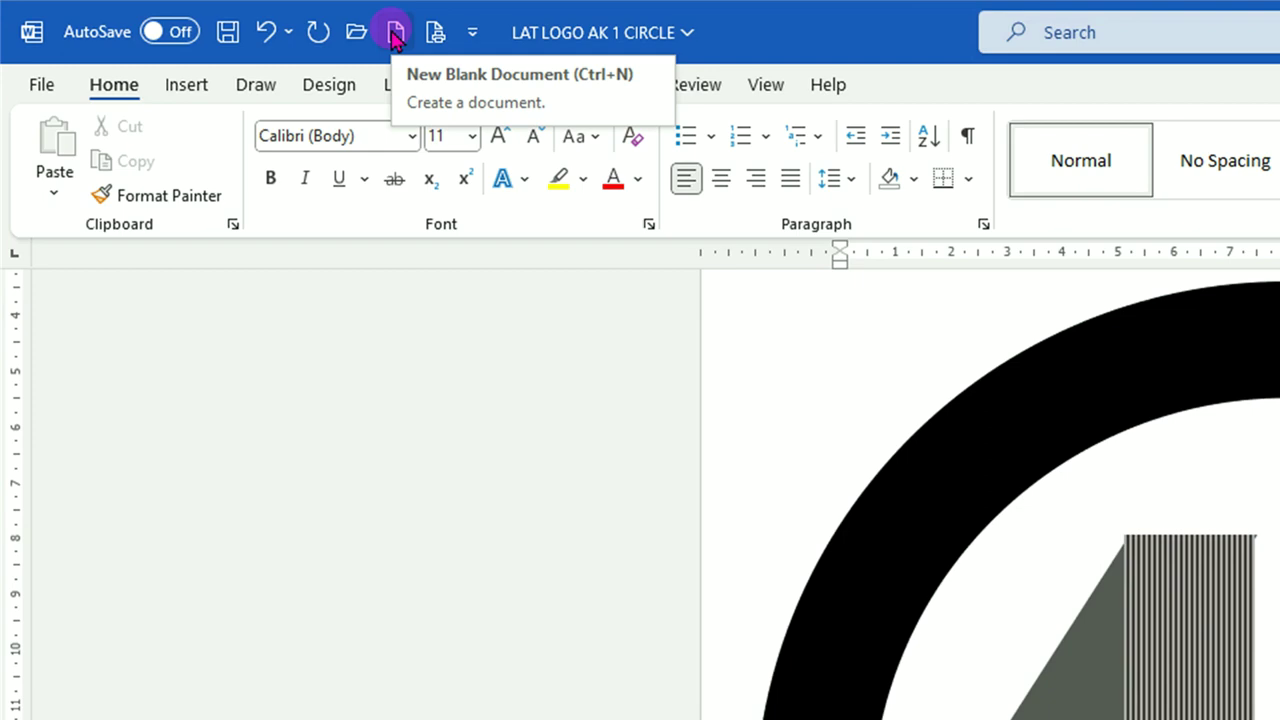
Start a new blank document and draw a parallelogram from Basic Shapes on the page.
click(395, 35)
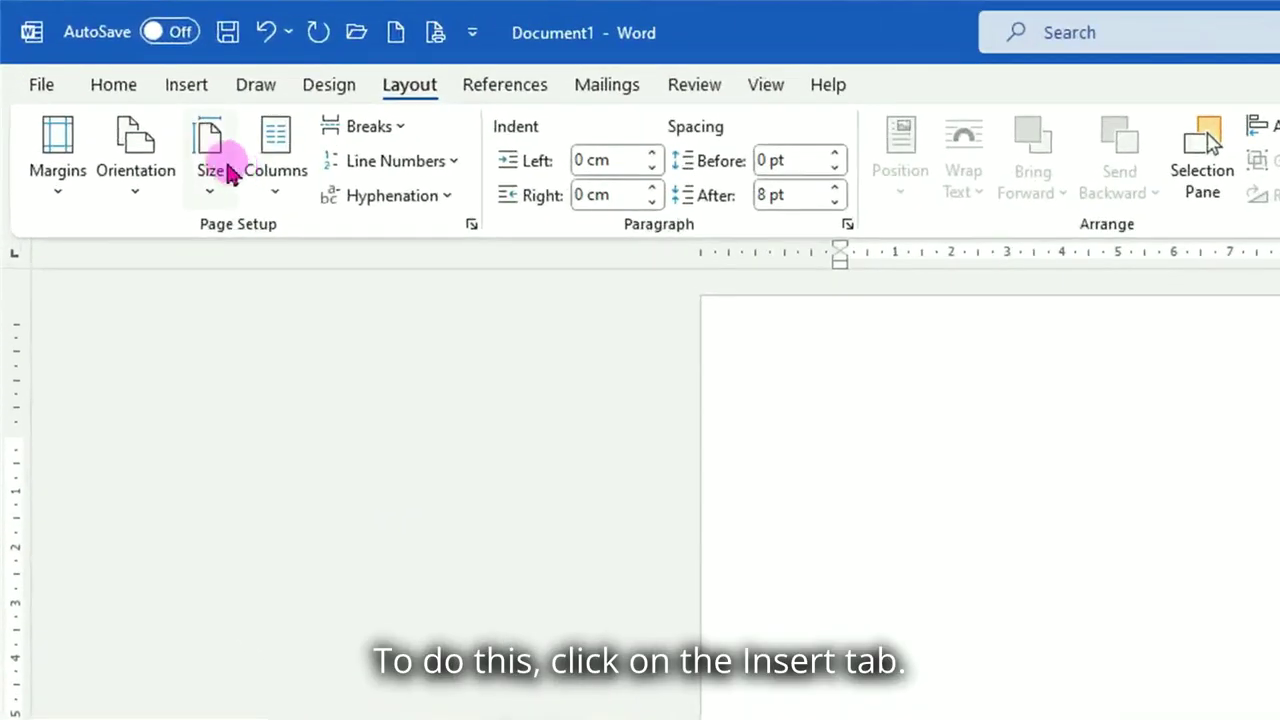
click(197, 90)
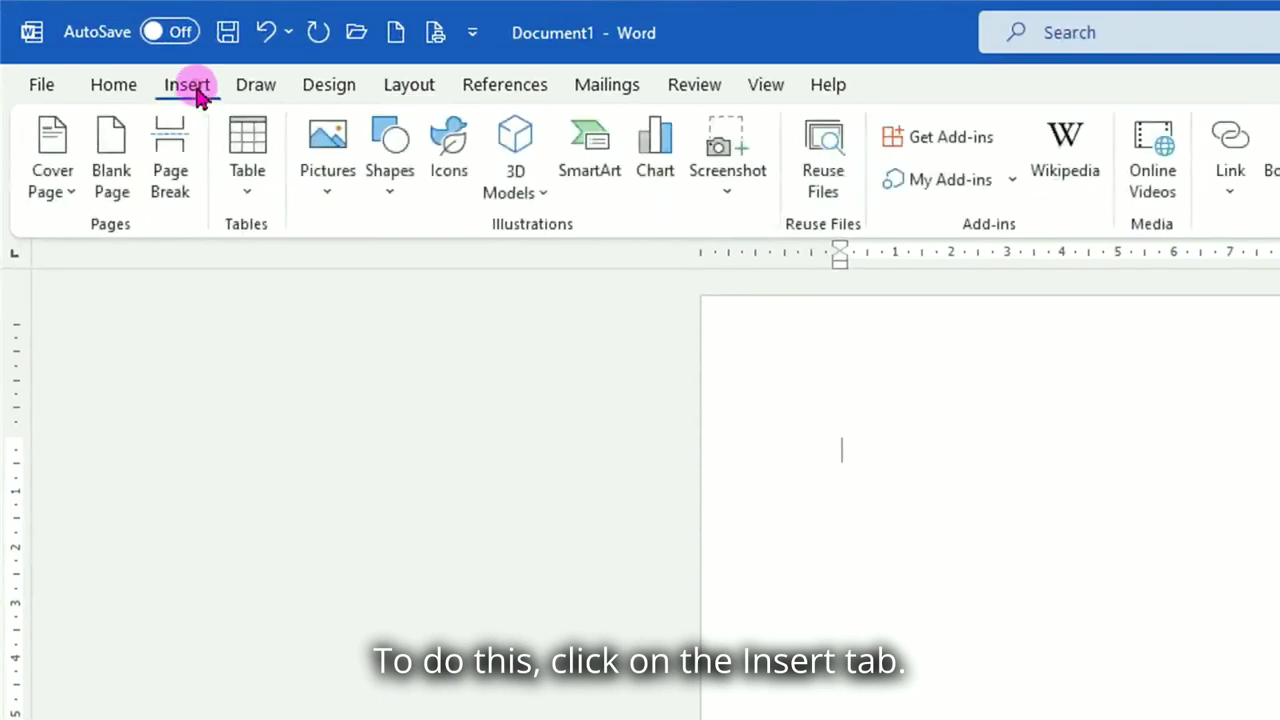
click(392, 190)
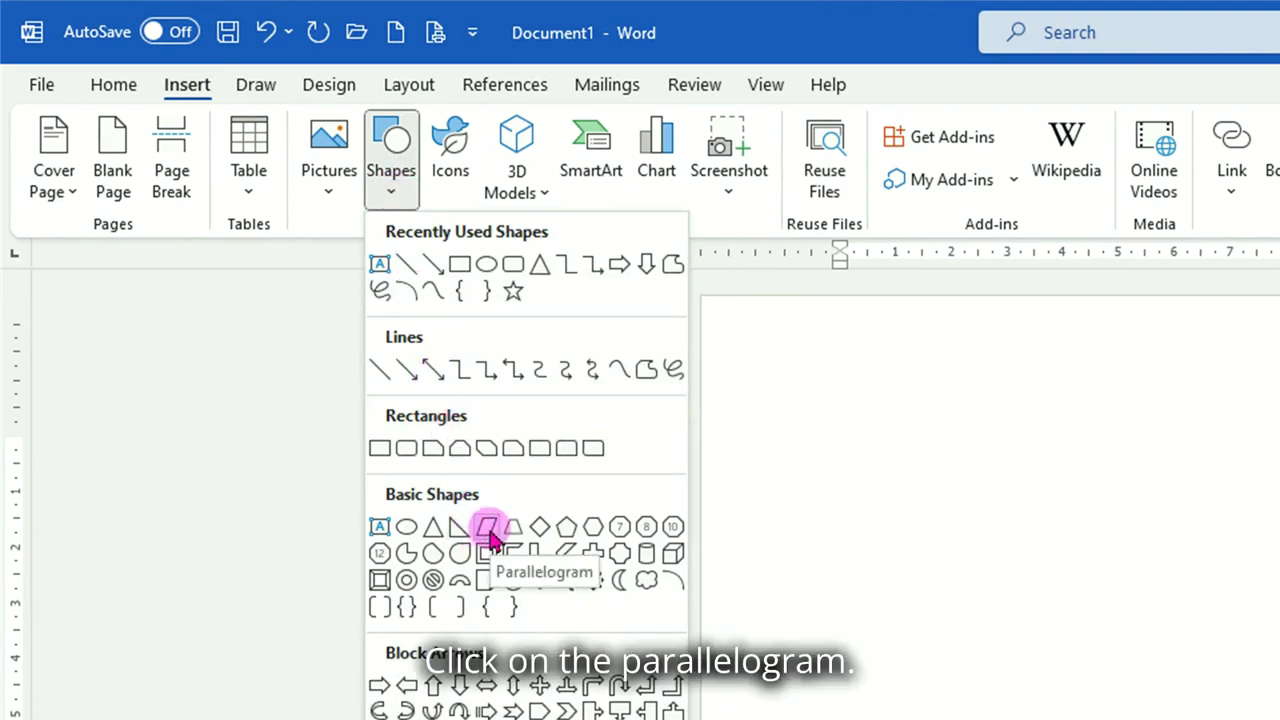
click(489, 528)
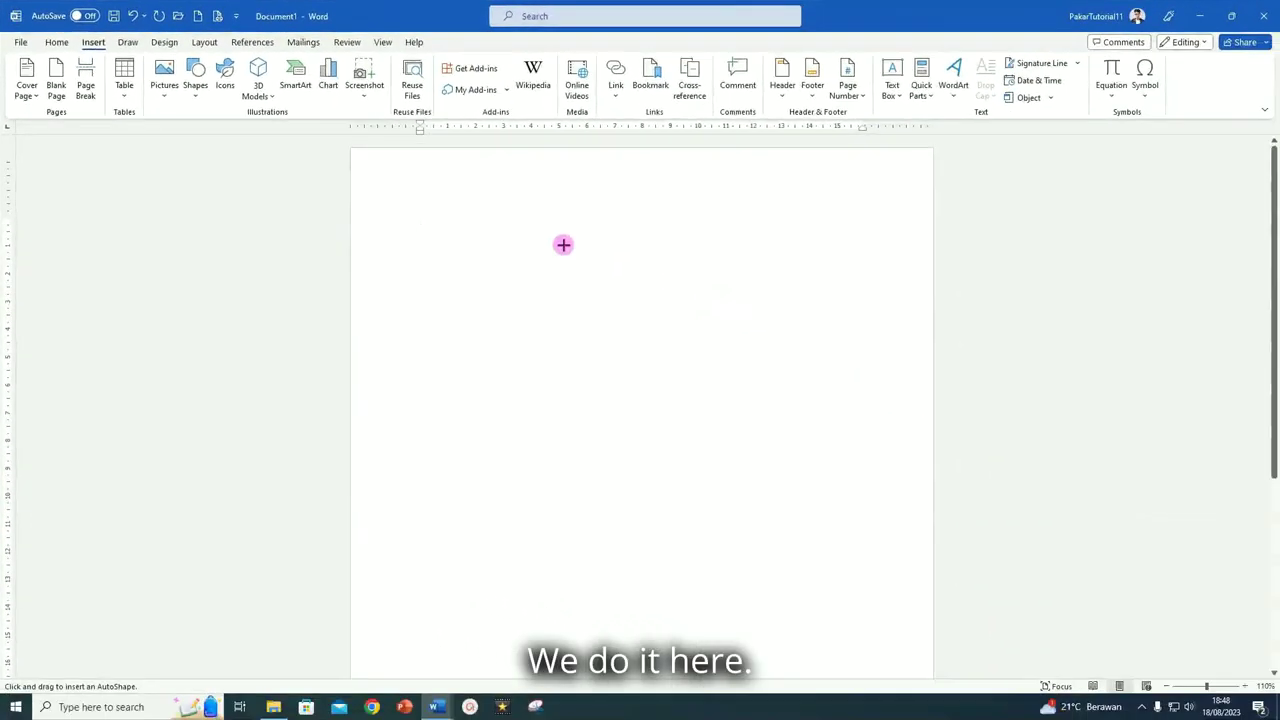
mouse_move(563, 244)
mouse_down()
mouse_move(714, 484)
mouse_move(718, 419)
mouse_up()
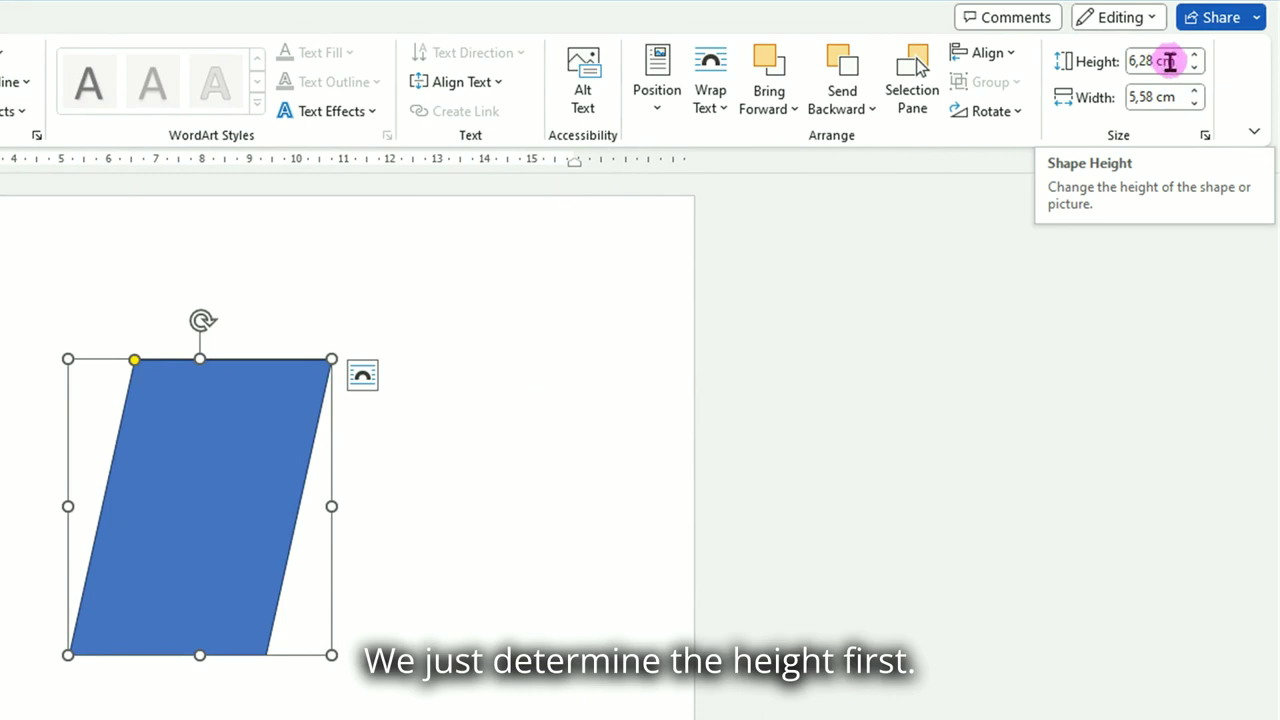
Set the parallelogram's height to 9 cm.
click(1170, 62)
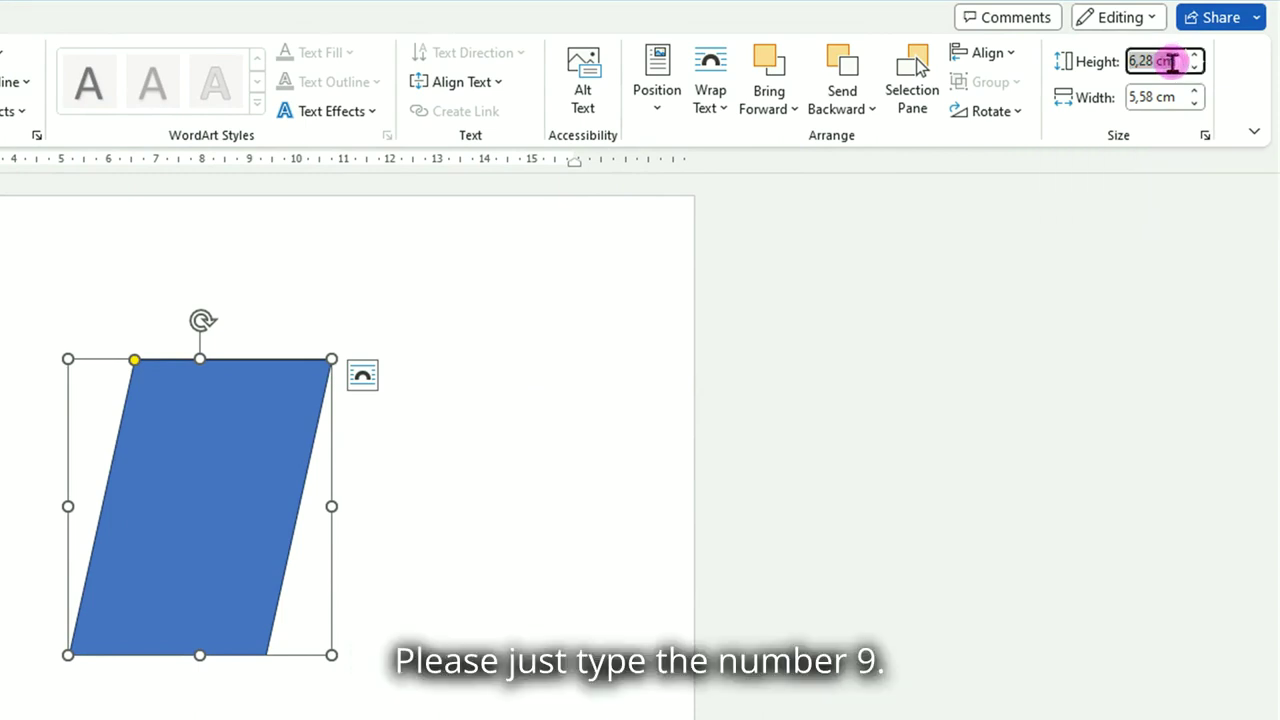
text(9)
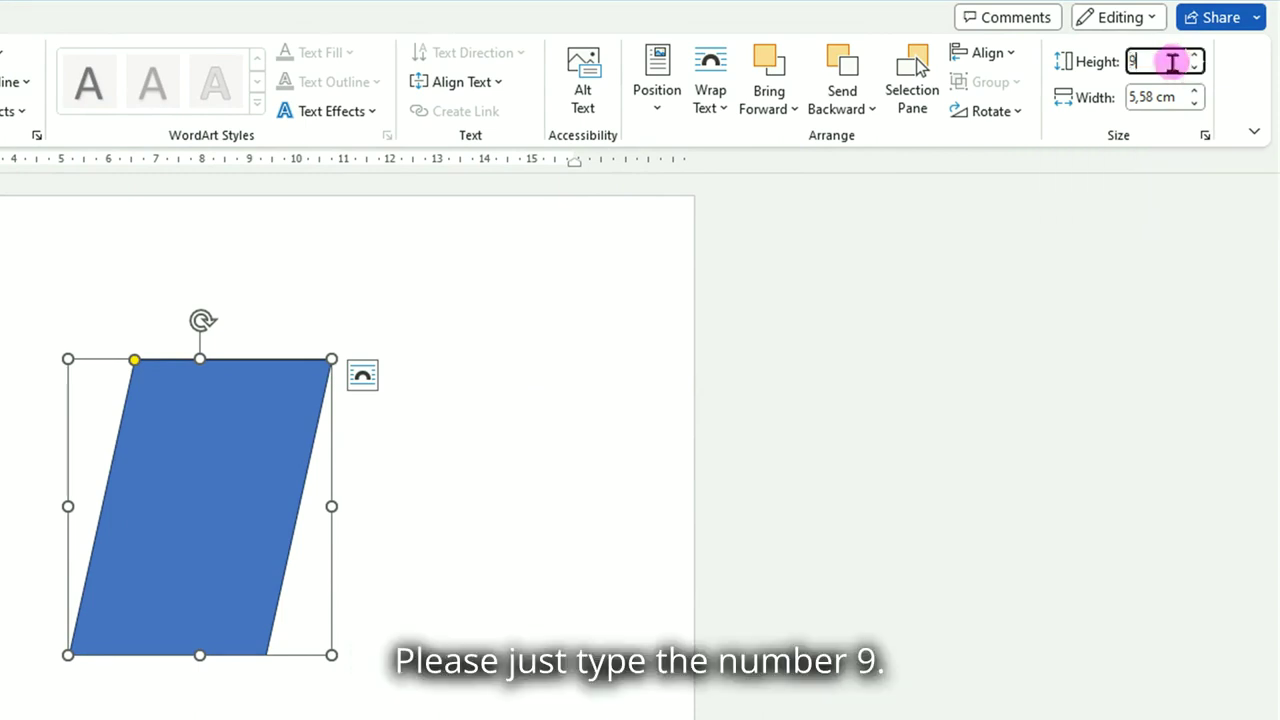
key(Return)
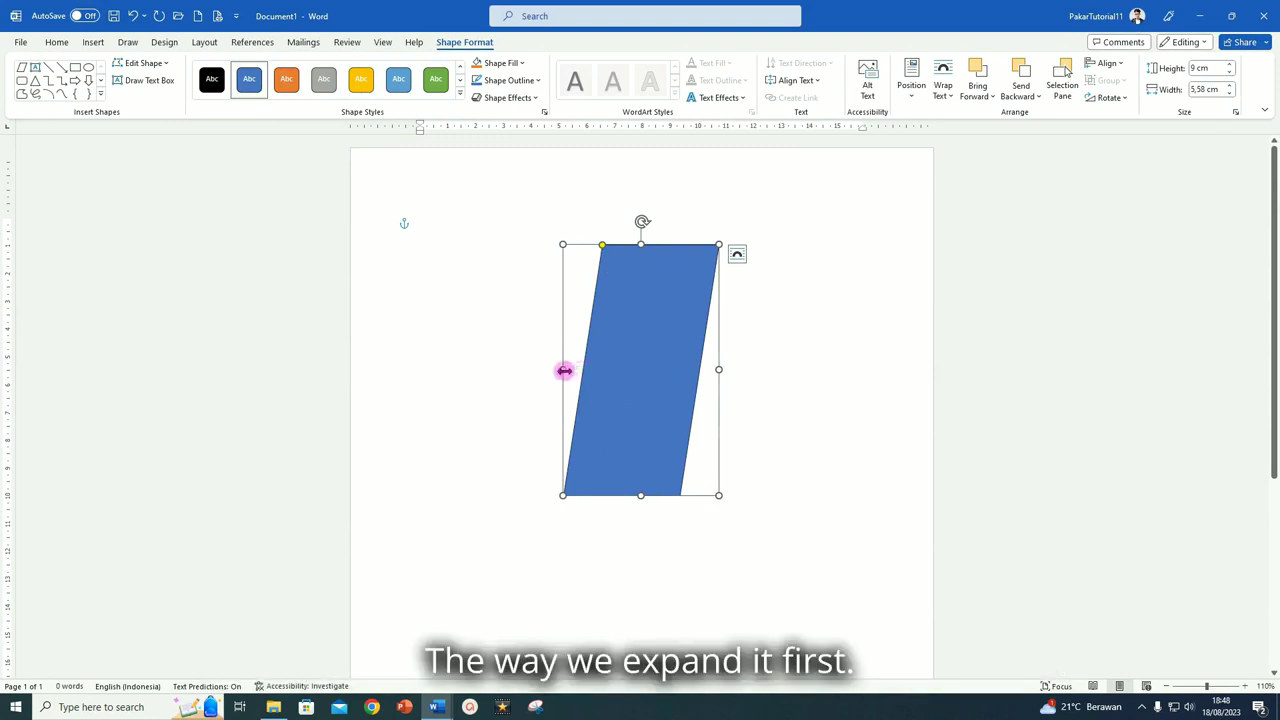
Stretch the parallelogram to 8,31 cm wide and steepen its slant into a thin stripe.
drag(564, 370, 477, 370)
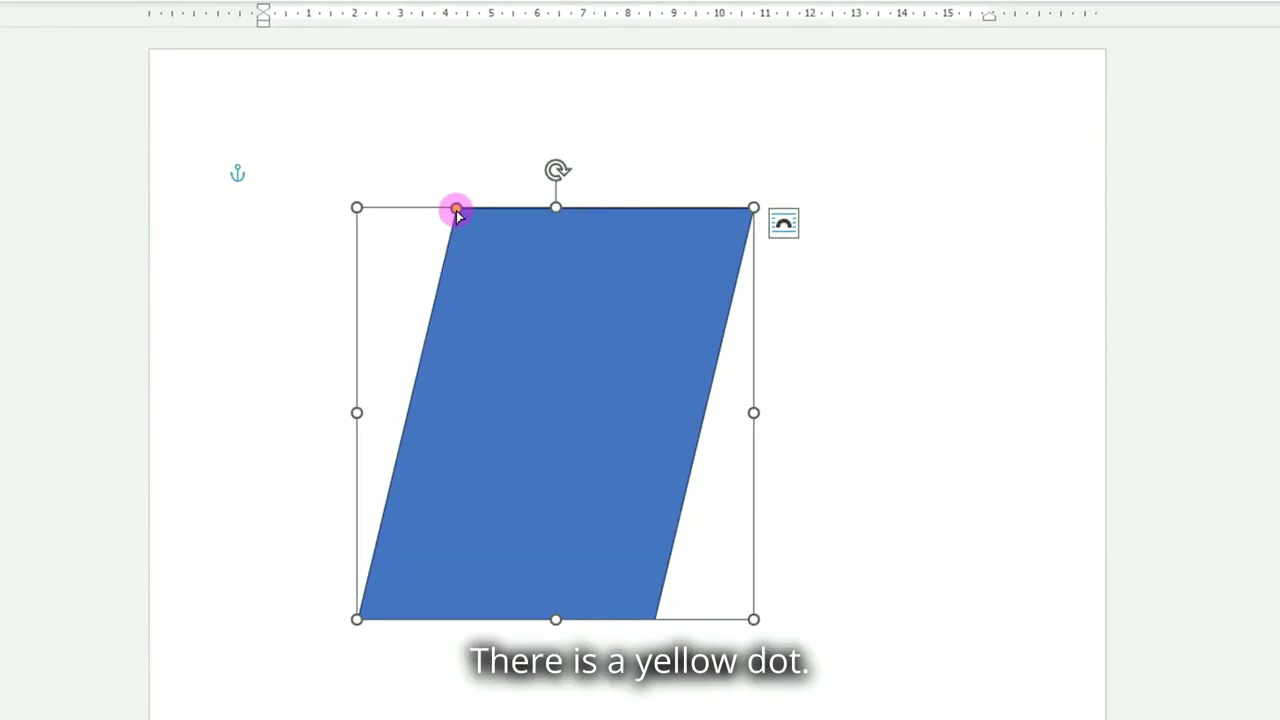
drag(456, 212, 573, 217)
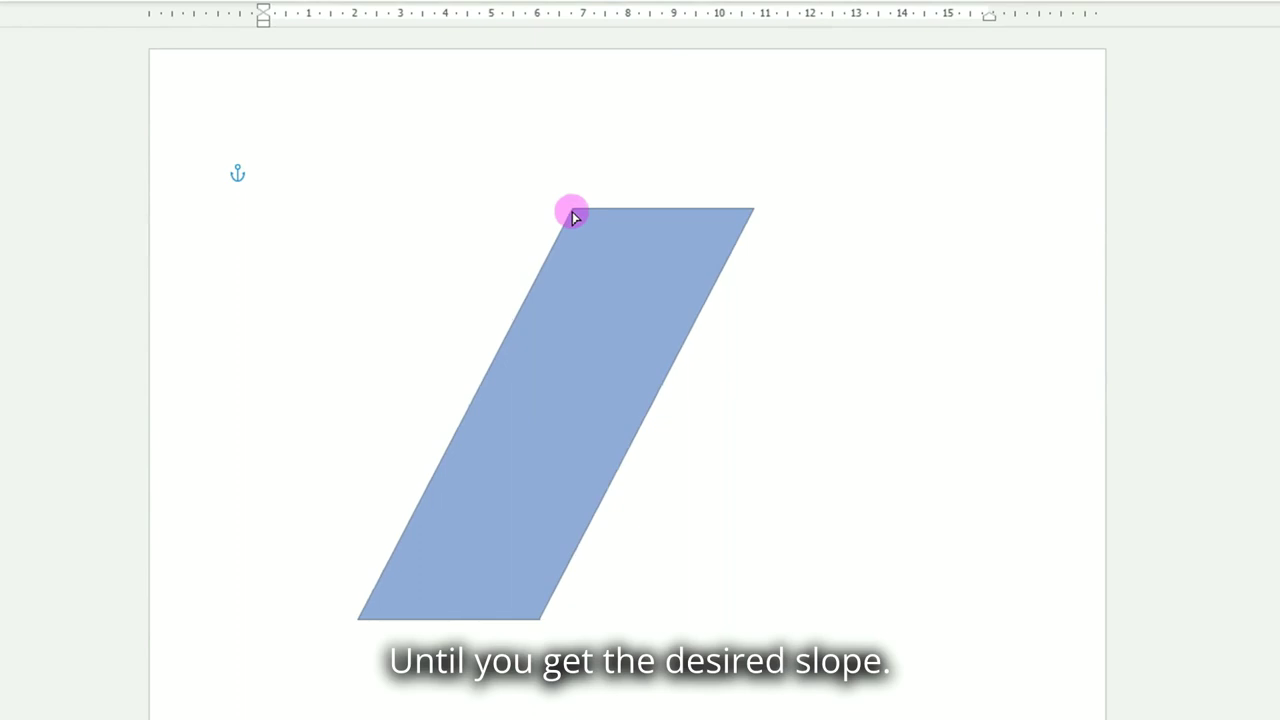
drag(573, 217, 613, 210)
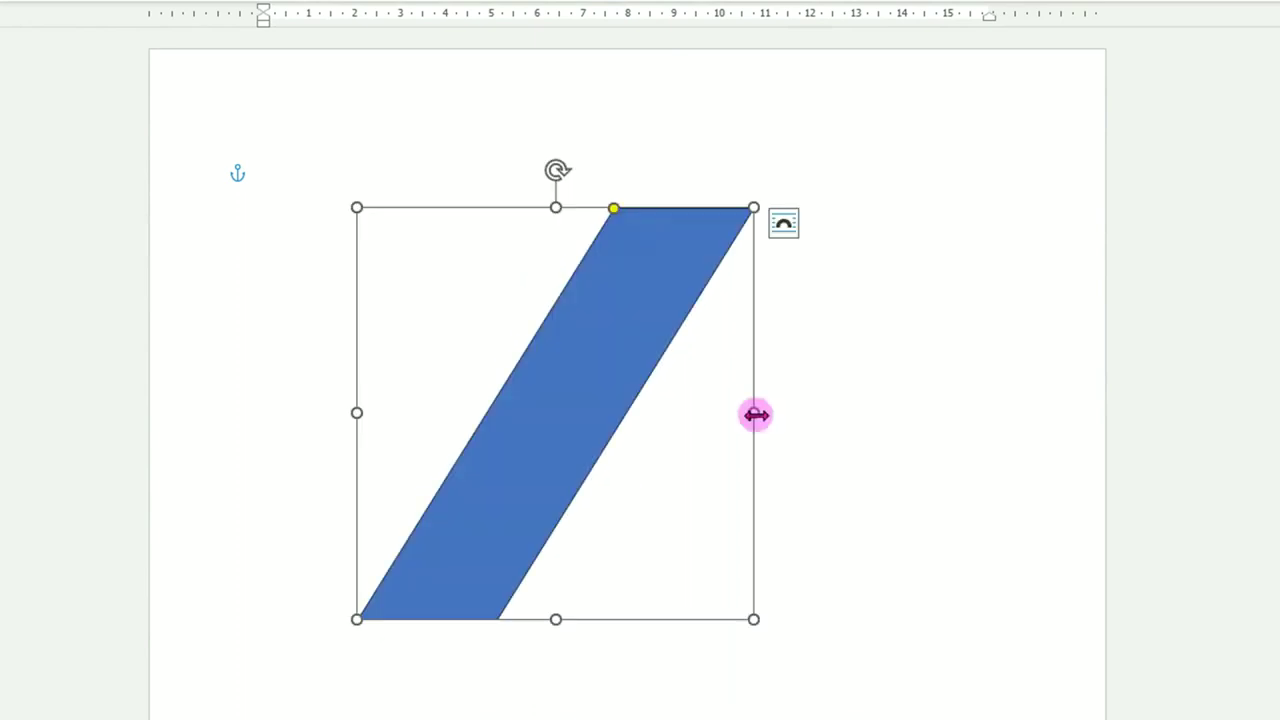
drag(750, 414, 737, 414)
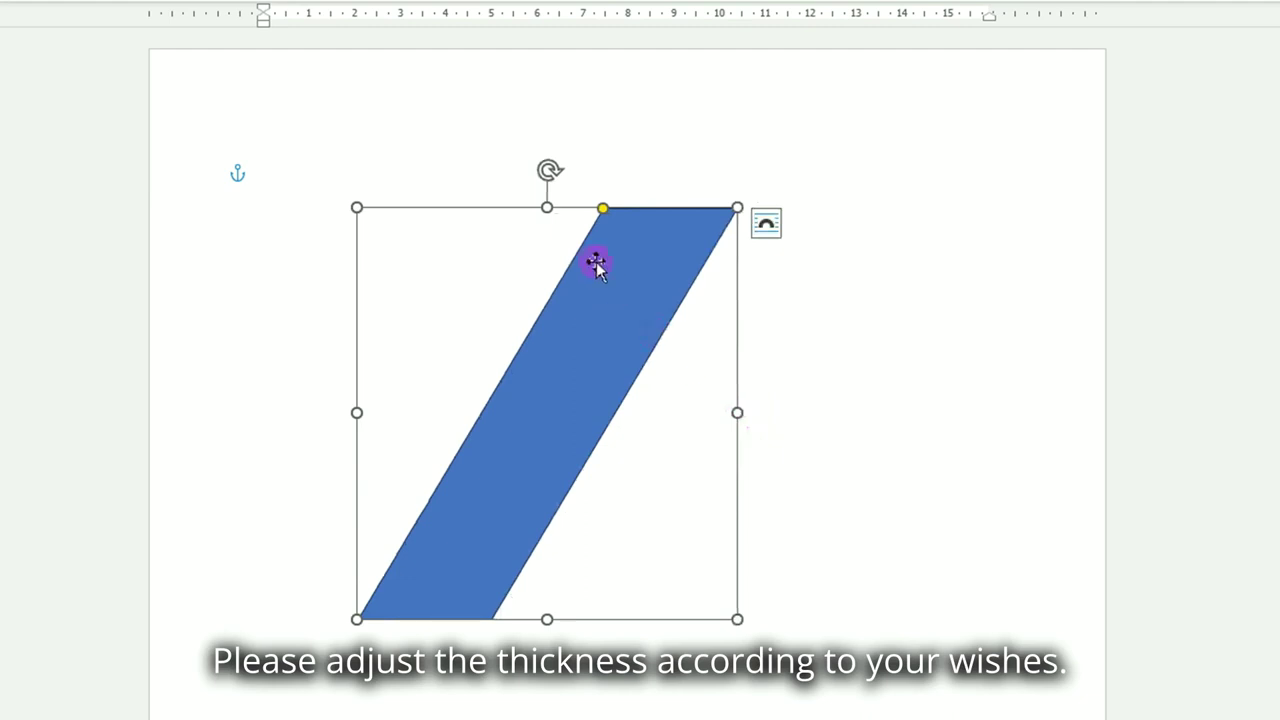
drag(605, 213, 620, 209)
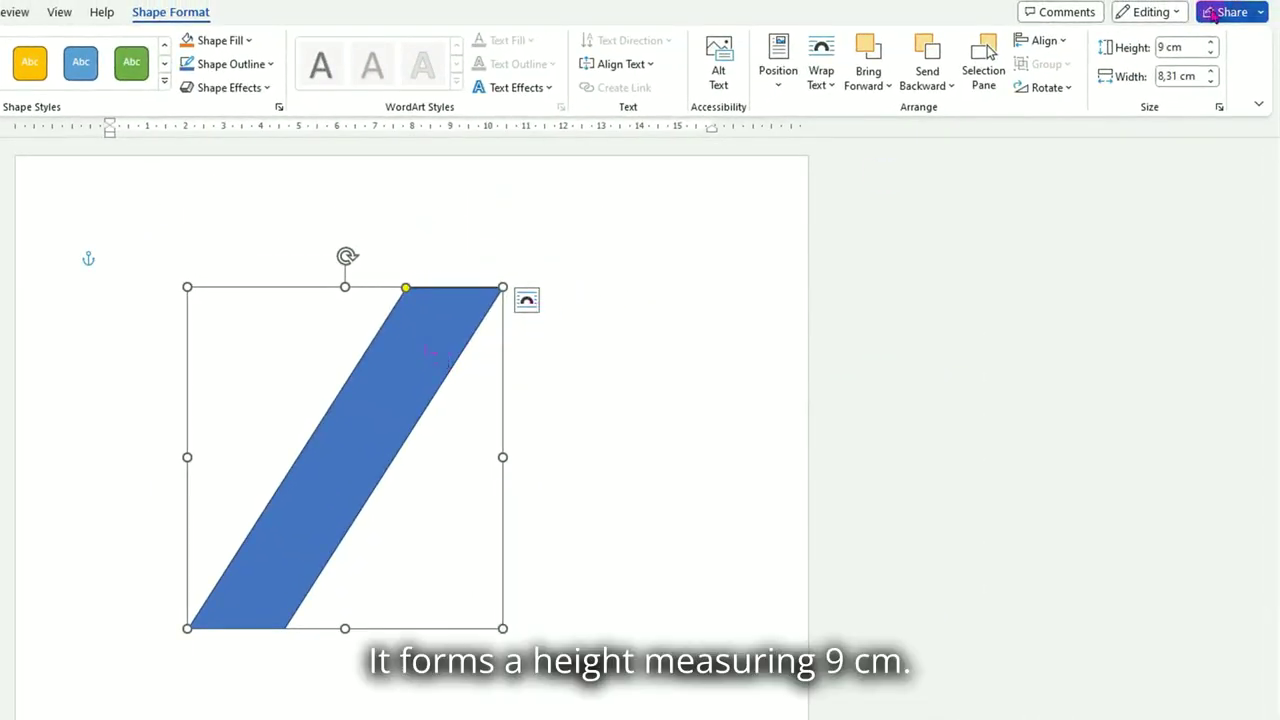
Remove the stripe's outline and fill it with Black, Text 1, Lighter 50% grey.
click(1168, 78)
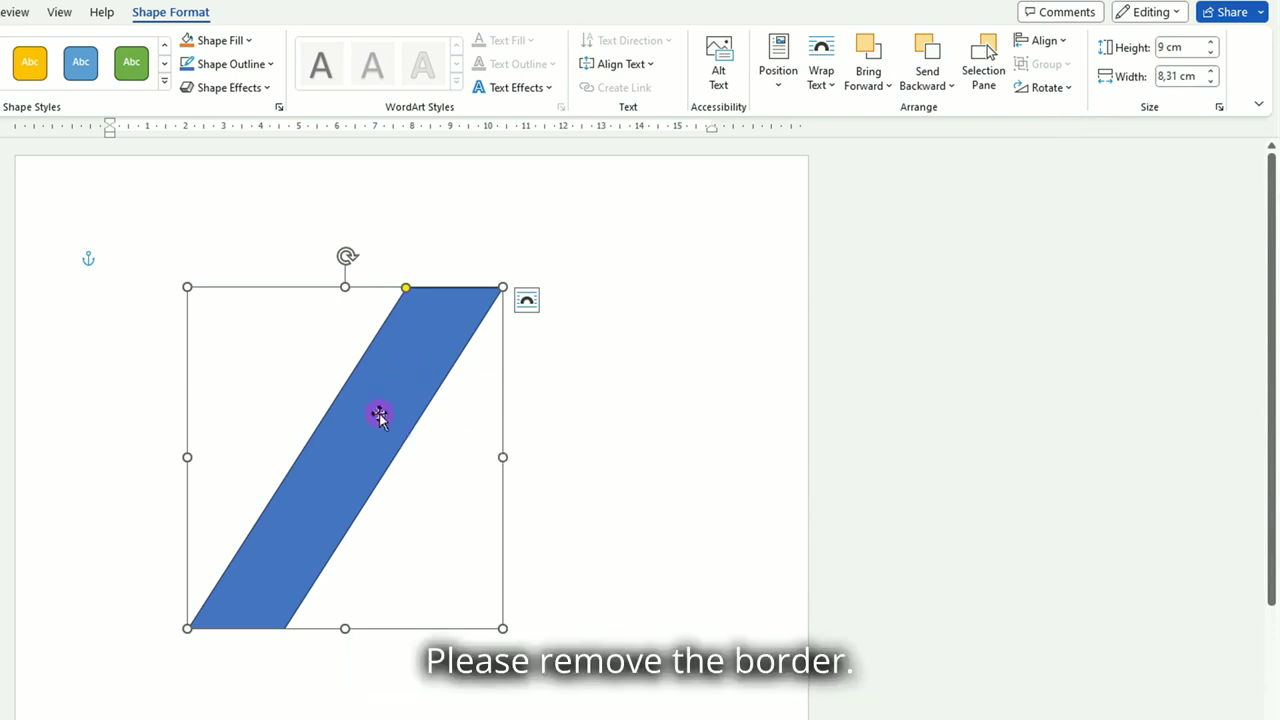
click(271, 66)
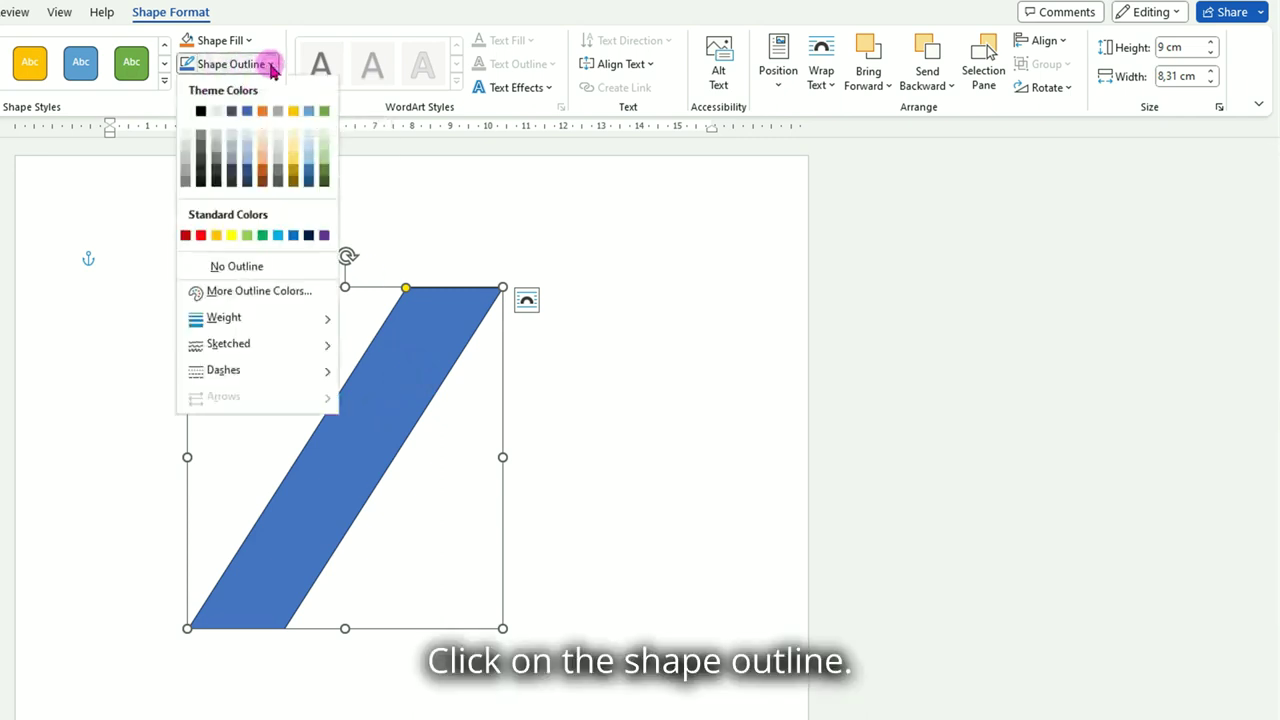
click(240, 264)
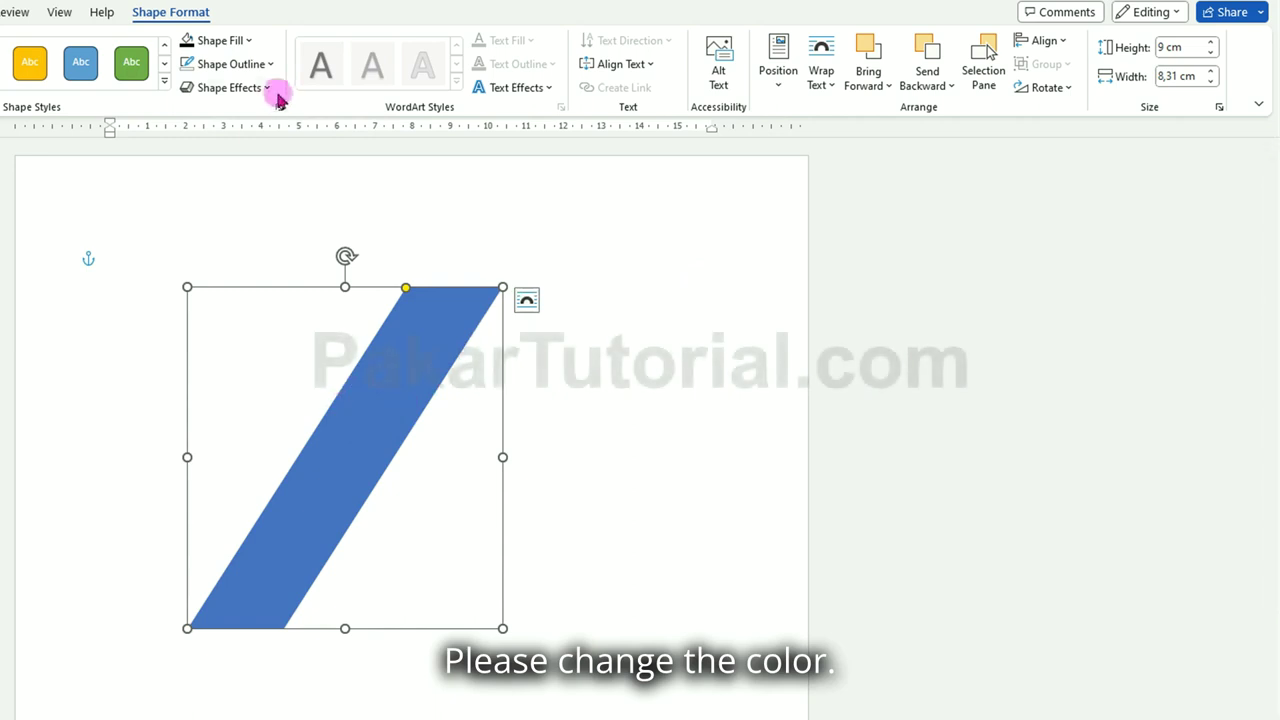
click(250, 42)
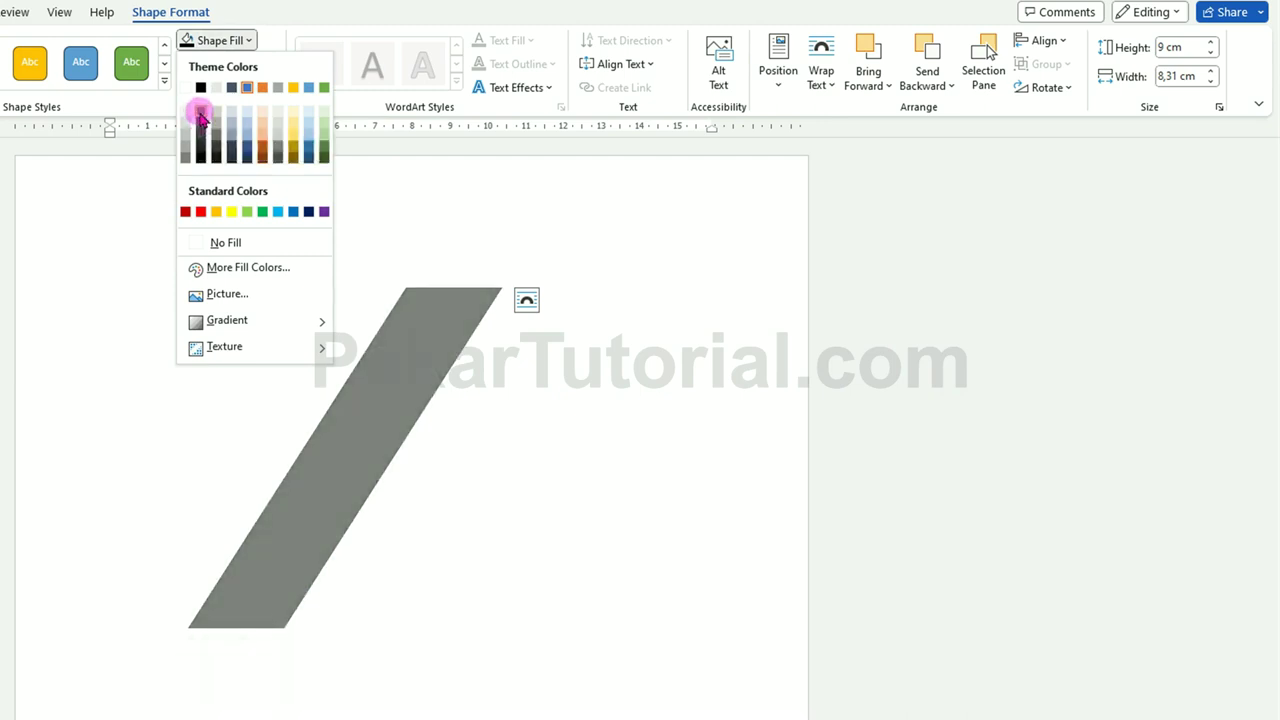
click(200, 118)
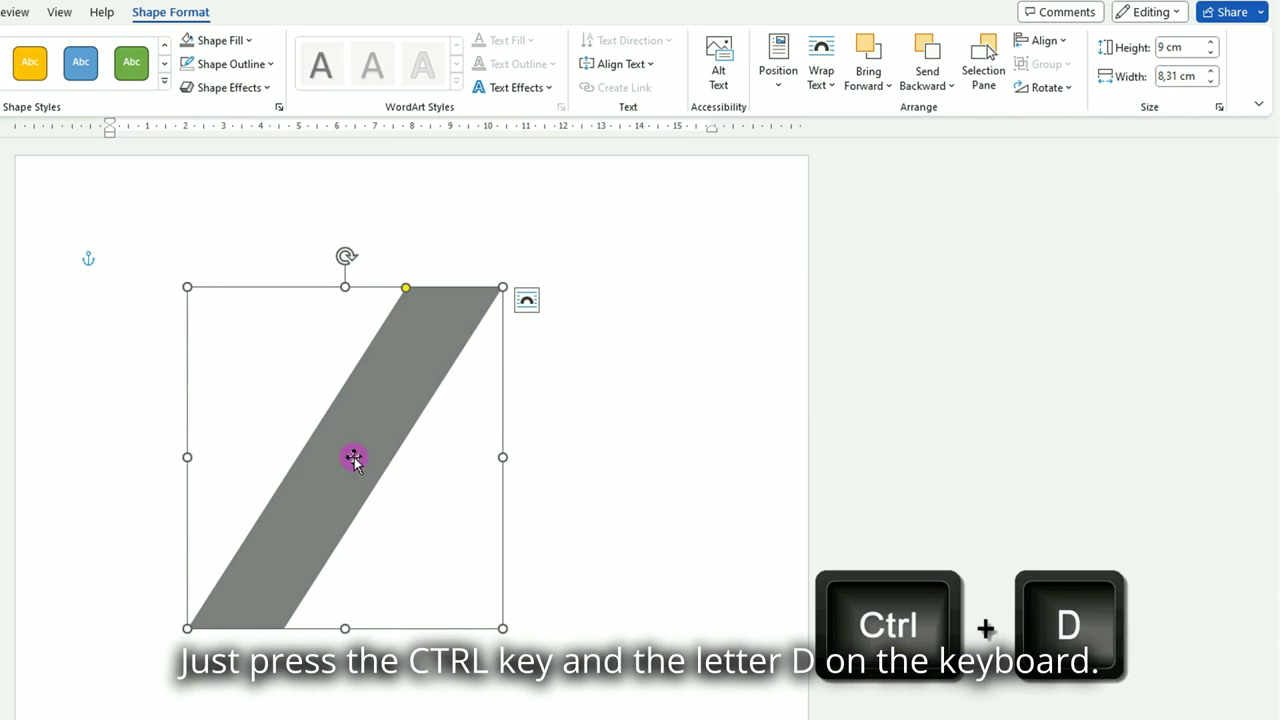
Duplicate the grey stripe with Ctrl+D, move the copy right, and fill it black.
key(ctrl+d)
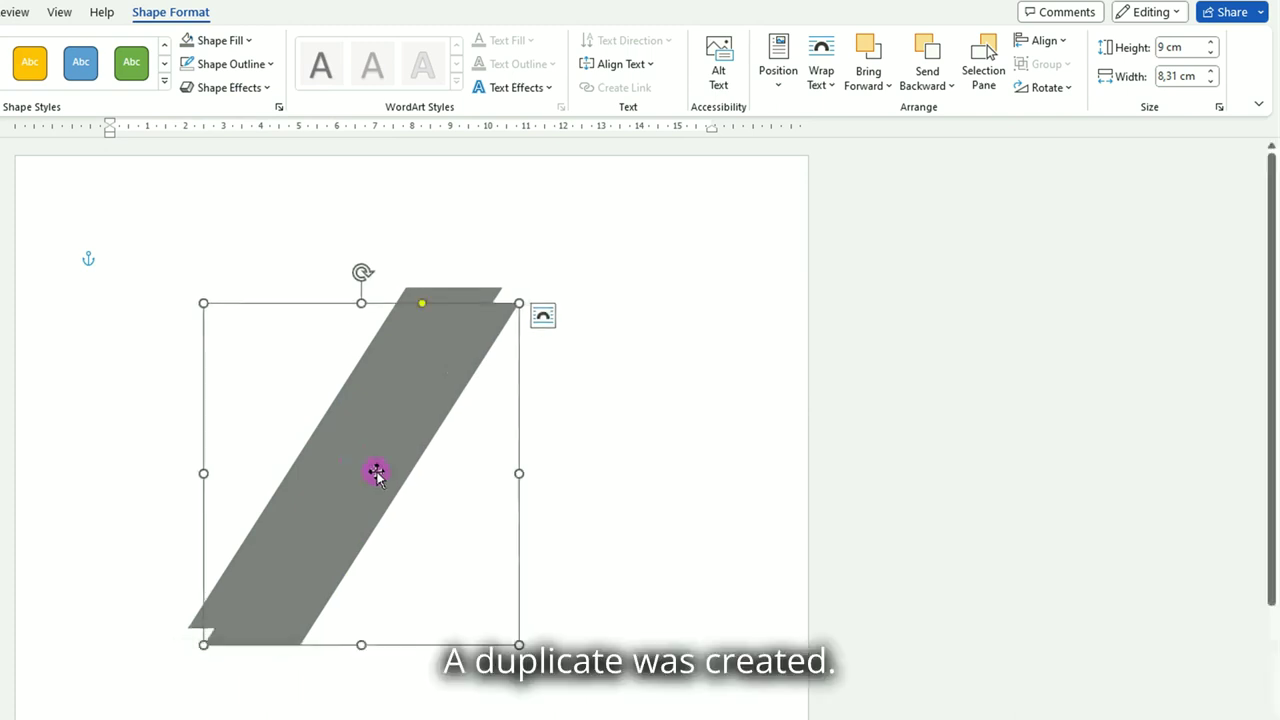
drag(376, 474, 507, 462)
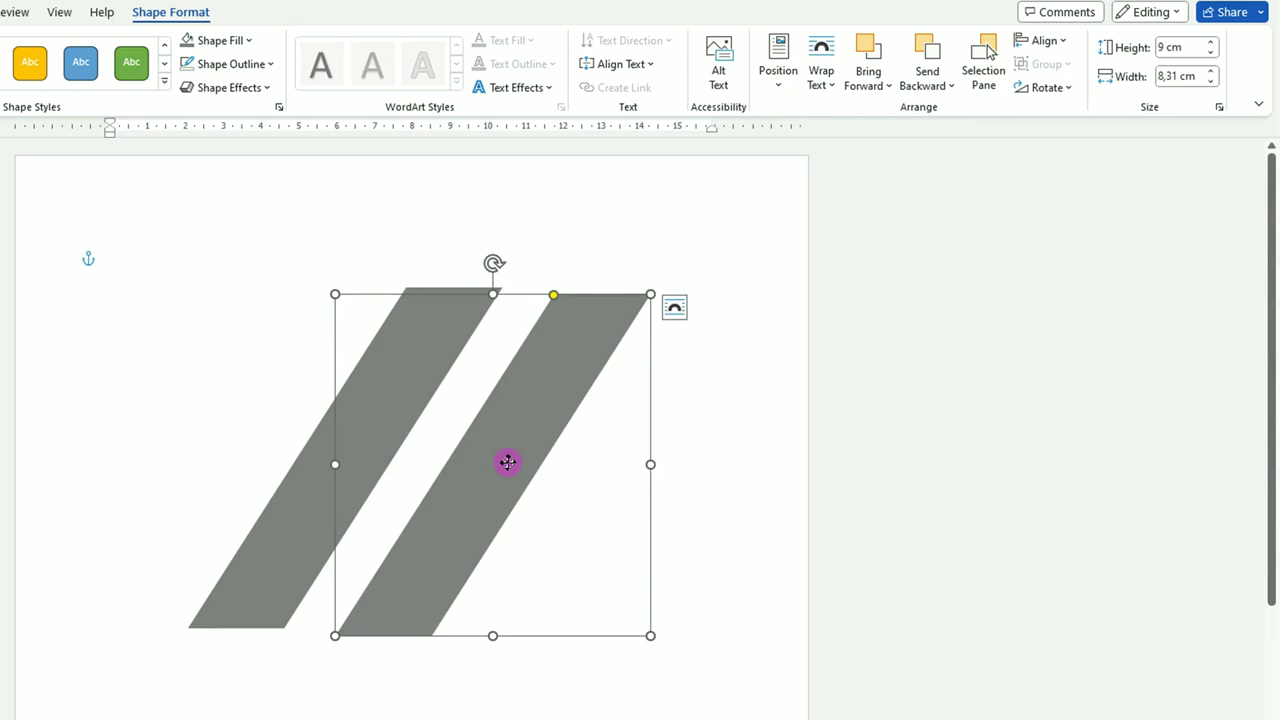
click(250, 45)
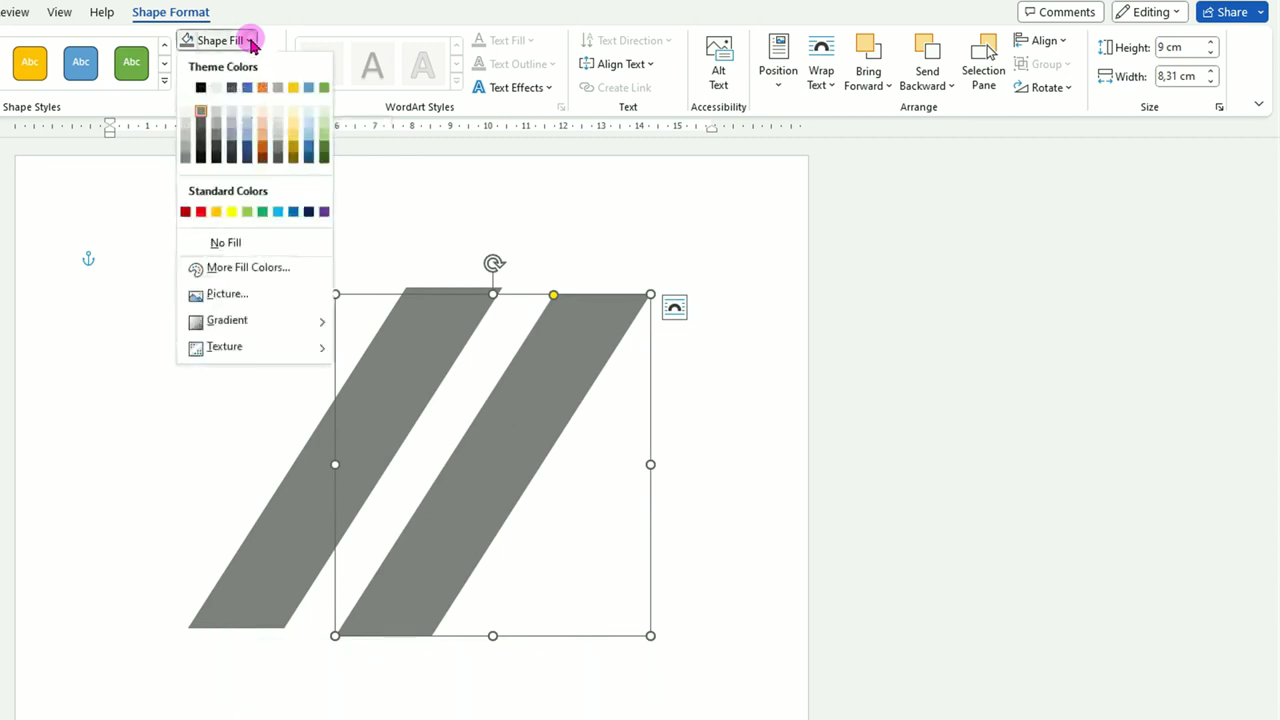
click(200, 148)
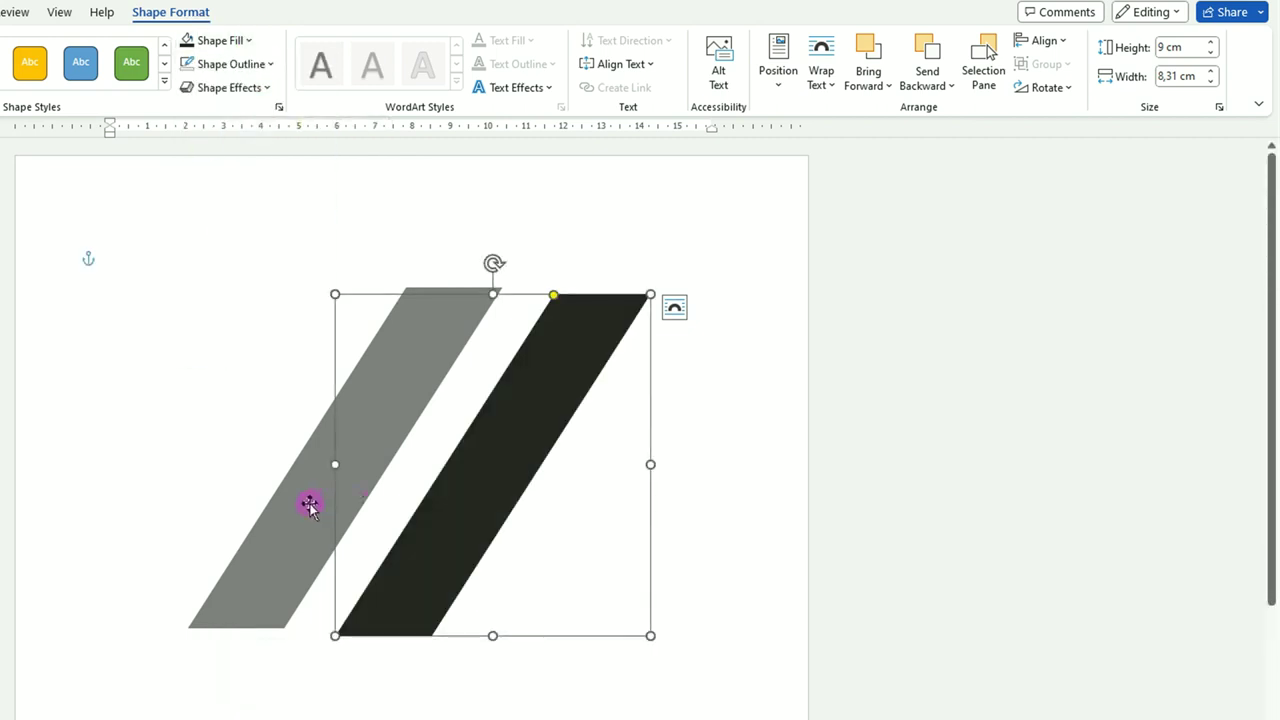
Shift the grey stripe left and place another grey copy beside the black stripe.
drag(310, 505, 230, 506)
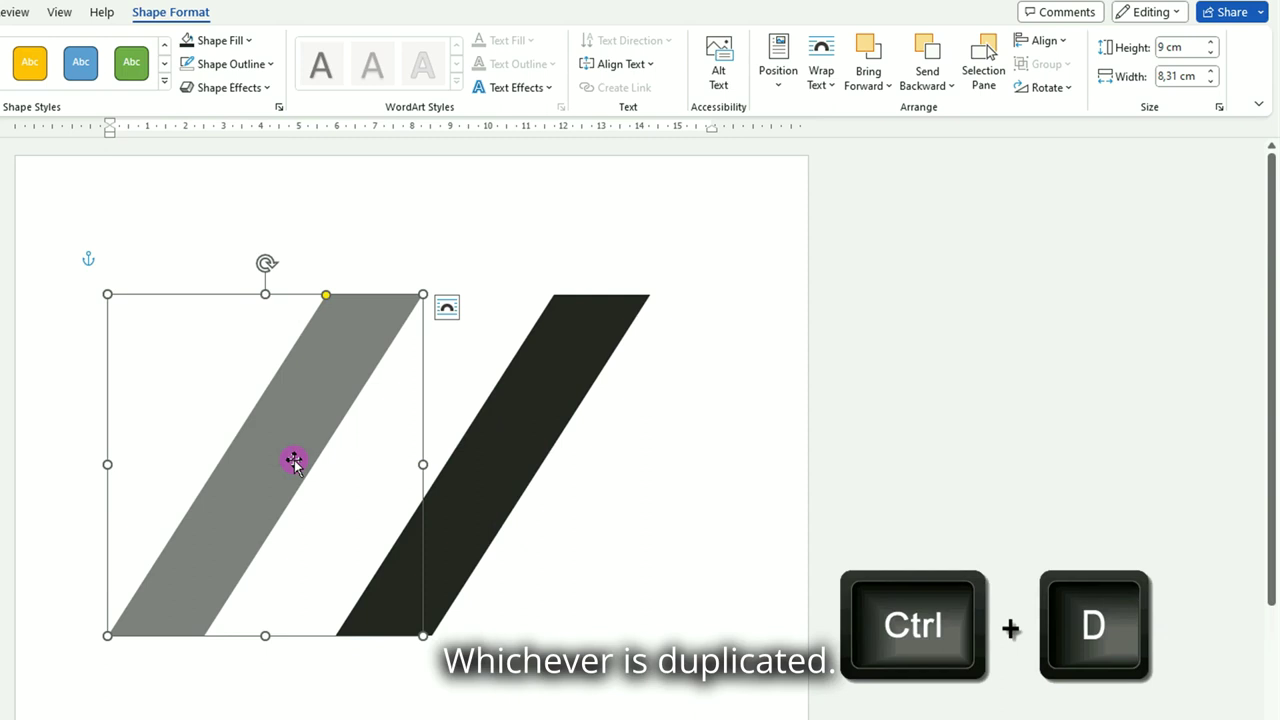
key(ctrl+d)
mouse_move(293, 461)
mouse_down()
mouse_move(359, 445)
mouse_move(596, 535)
mouse_up()
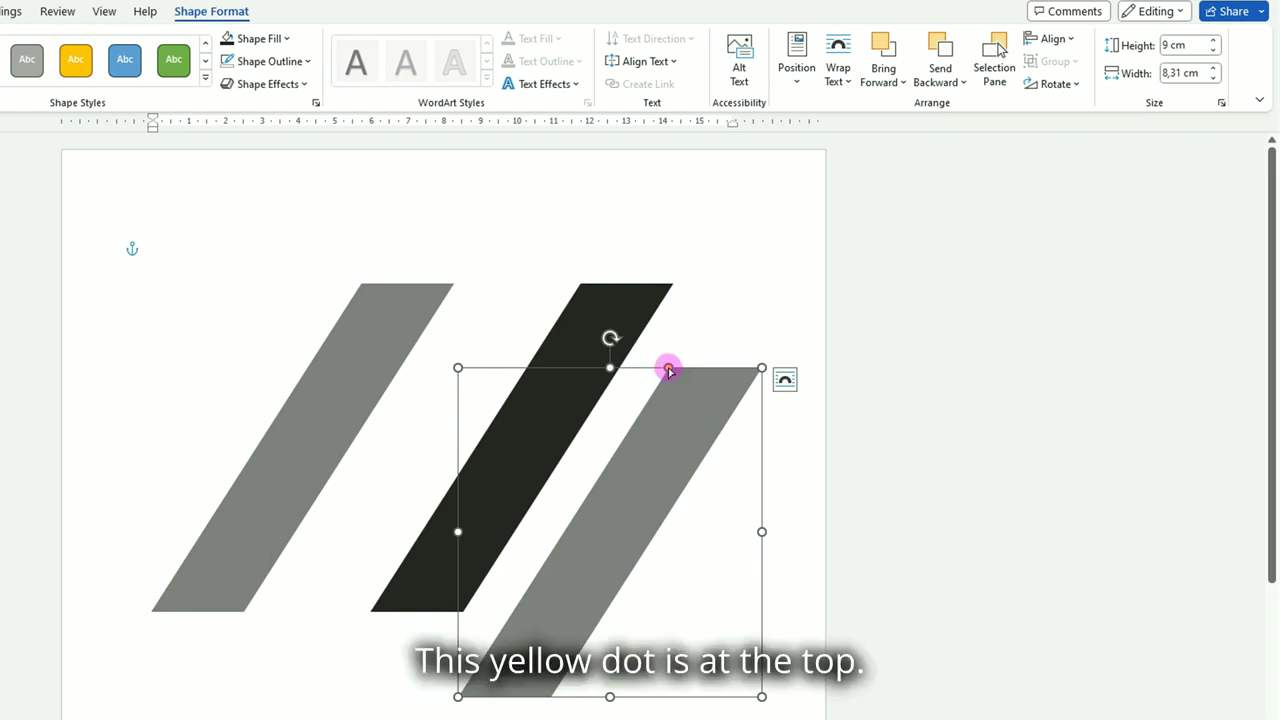
Flatten the right grey copy into an upright rectangle overlapping the black stripe and open Format Shape.
drag(668, 370, 442, 377)
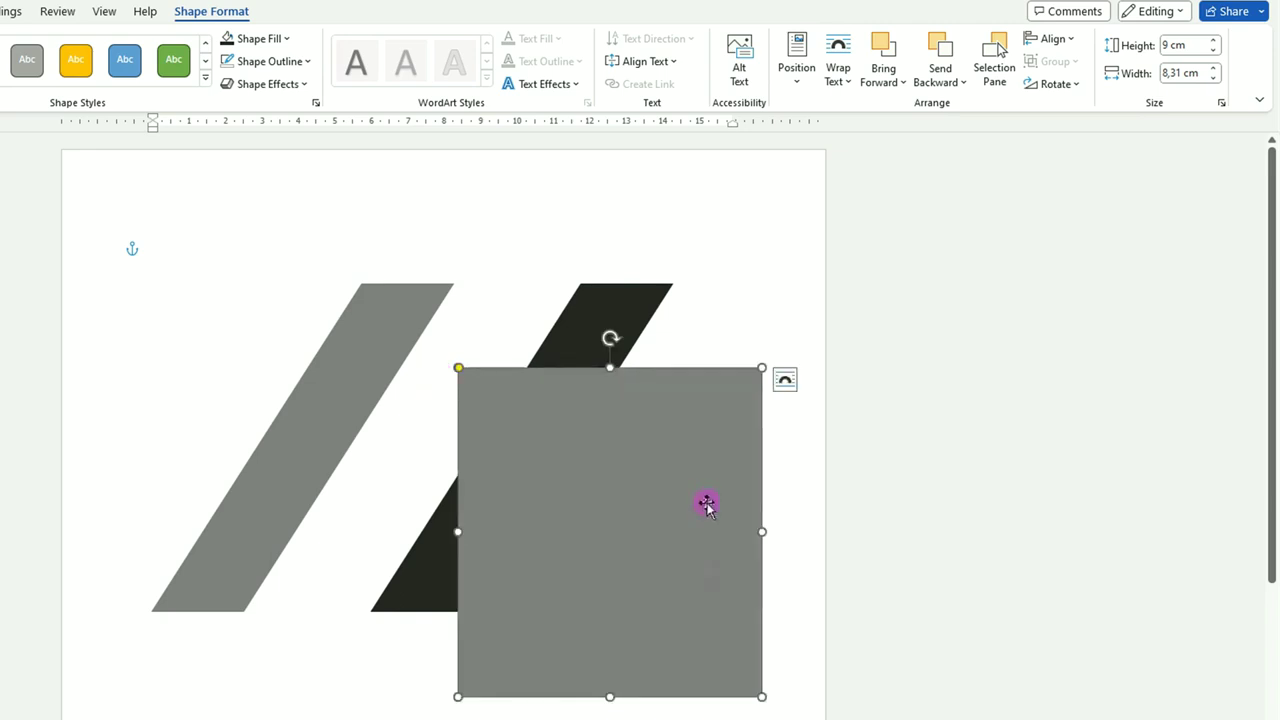
drag(706, 504, 722, 472)
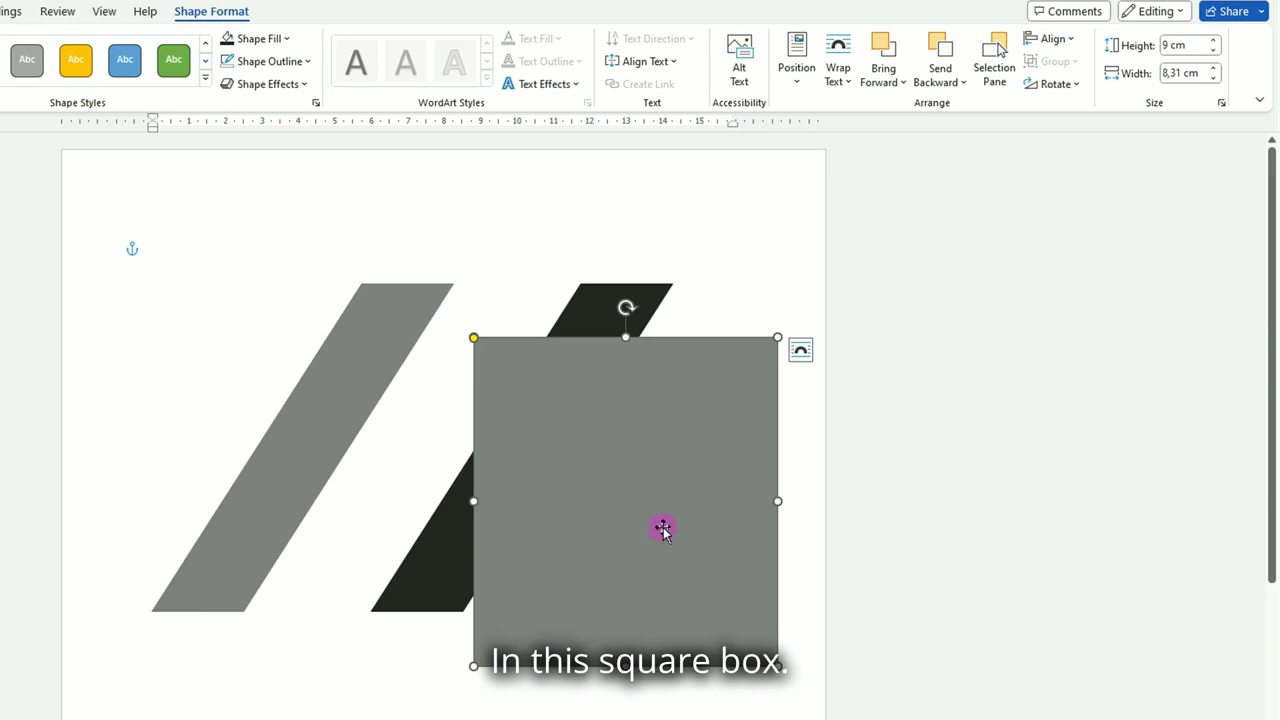
right_click(662, 529)
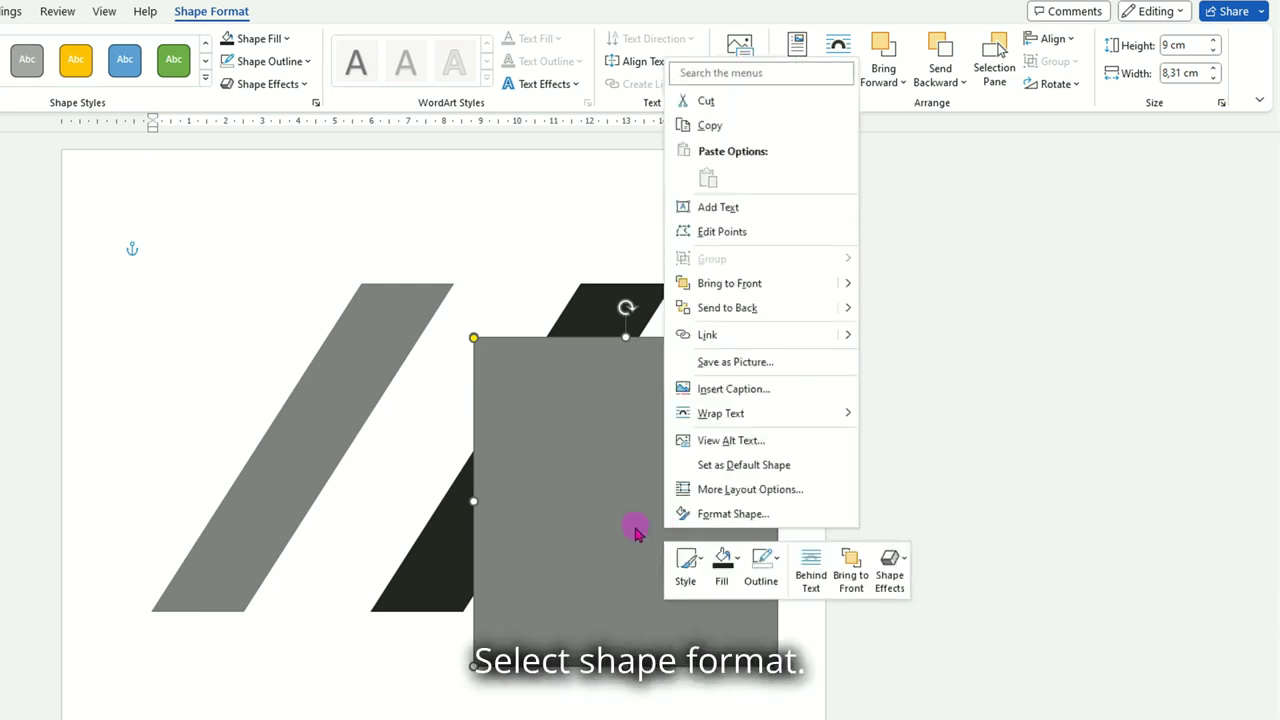
click(735, 514)
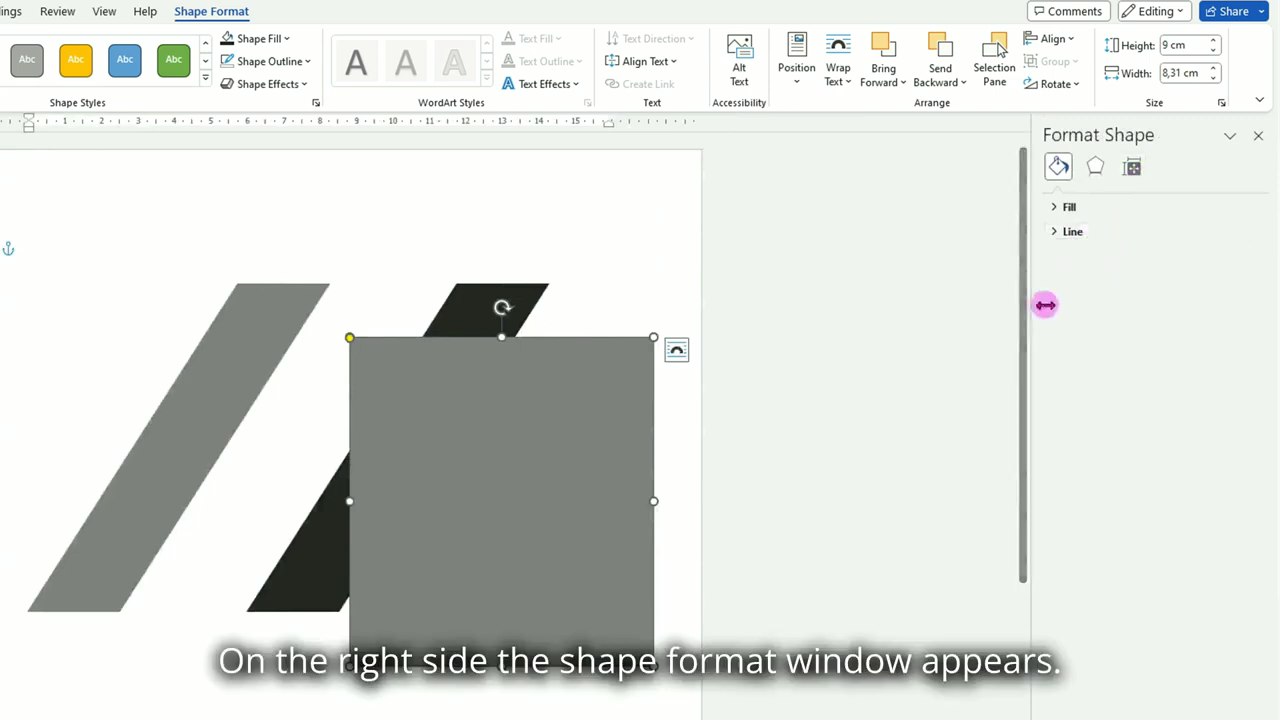
Give the rectangle a Pattern fill using the vertical-lines pattern.
click(1069, 208)
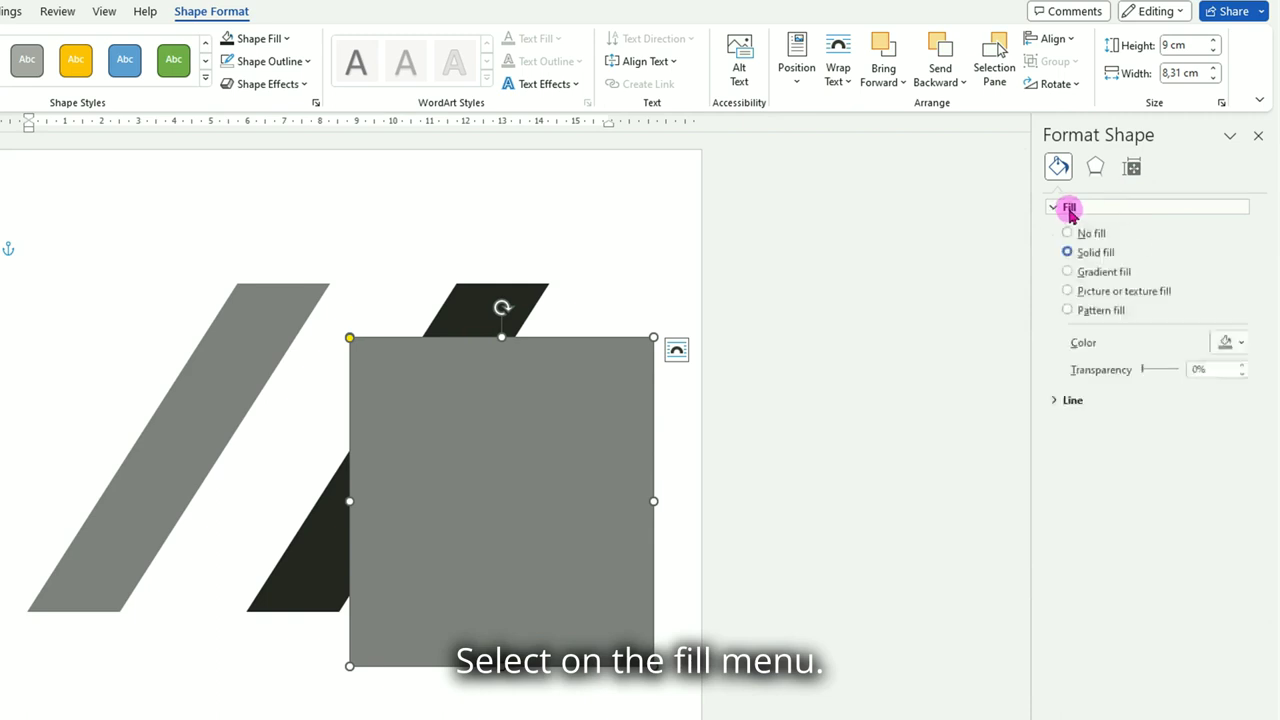
click(1067, 311)
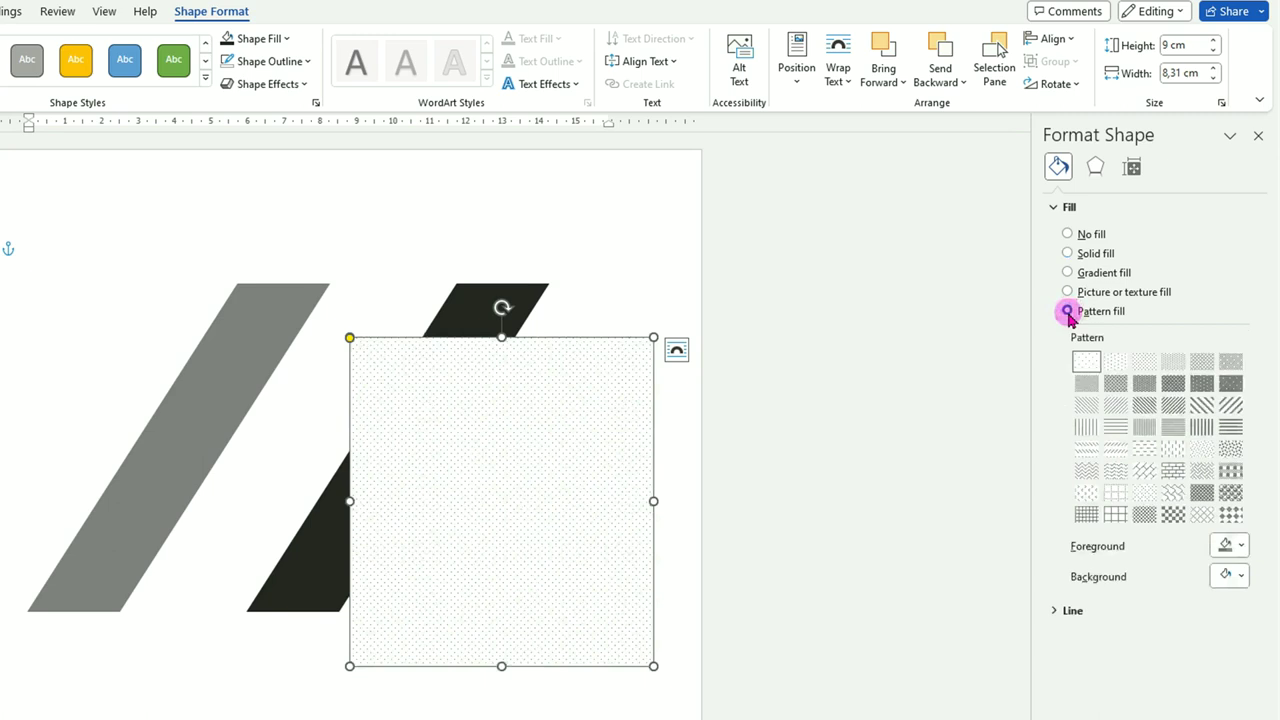
click(1091, 410)
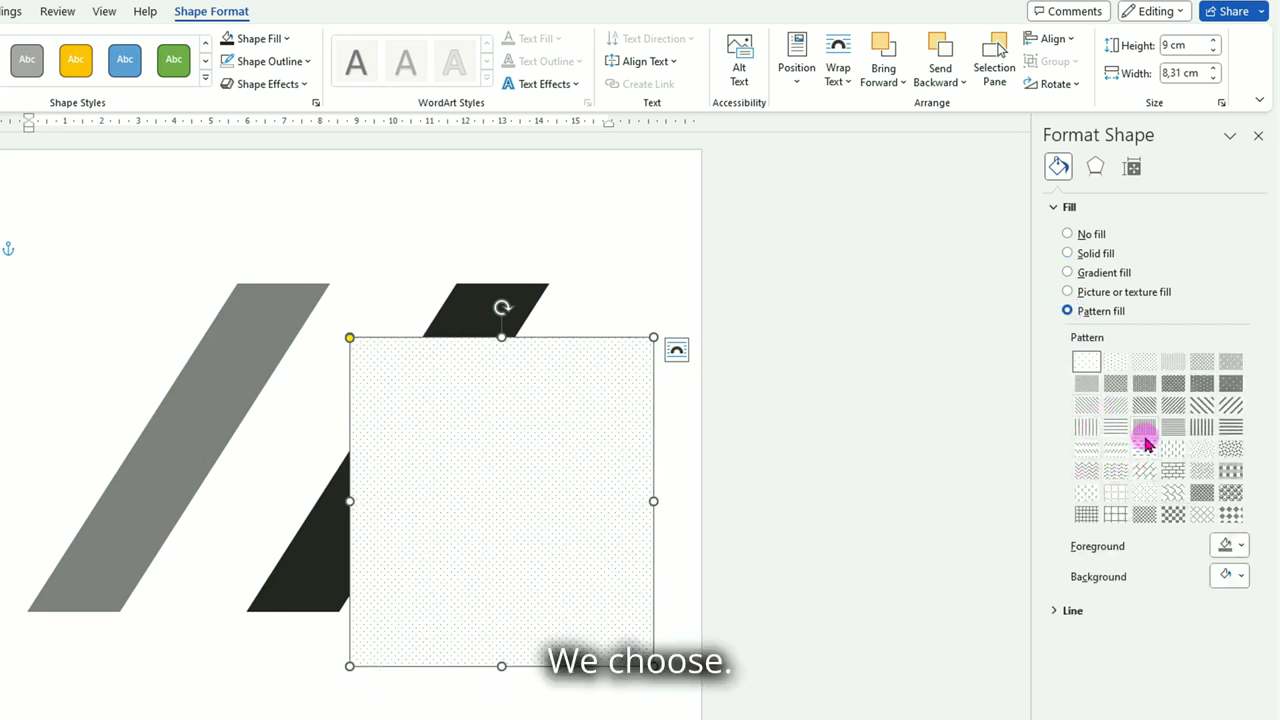
click(1200, 428)
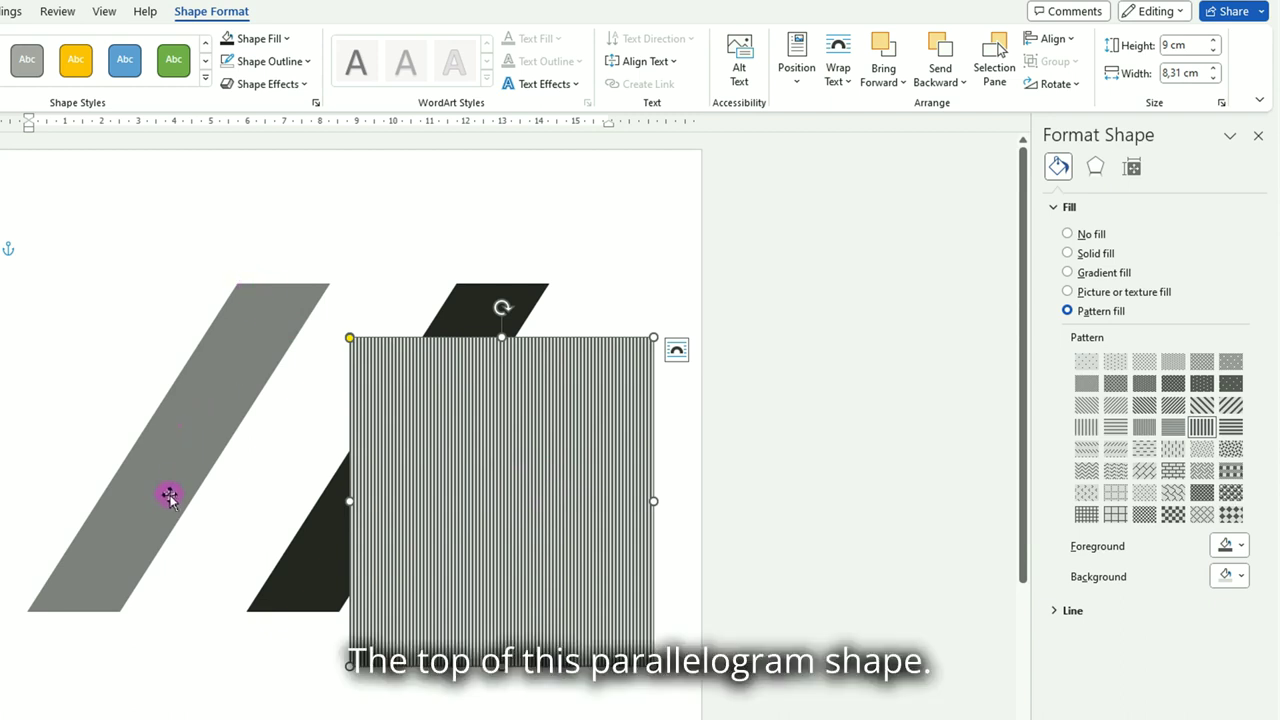
Narrow the striped bar to 2,63 cm against the grey stripe and nudge the black stripe left to meet it.
drag(473, 430, 357, 377)
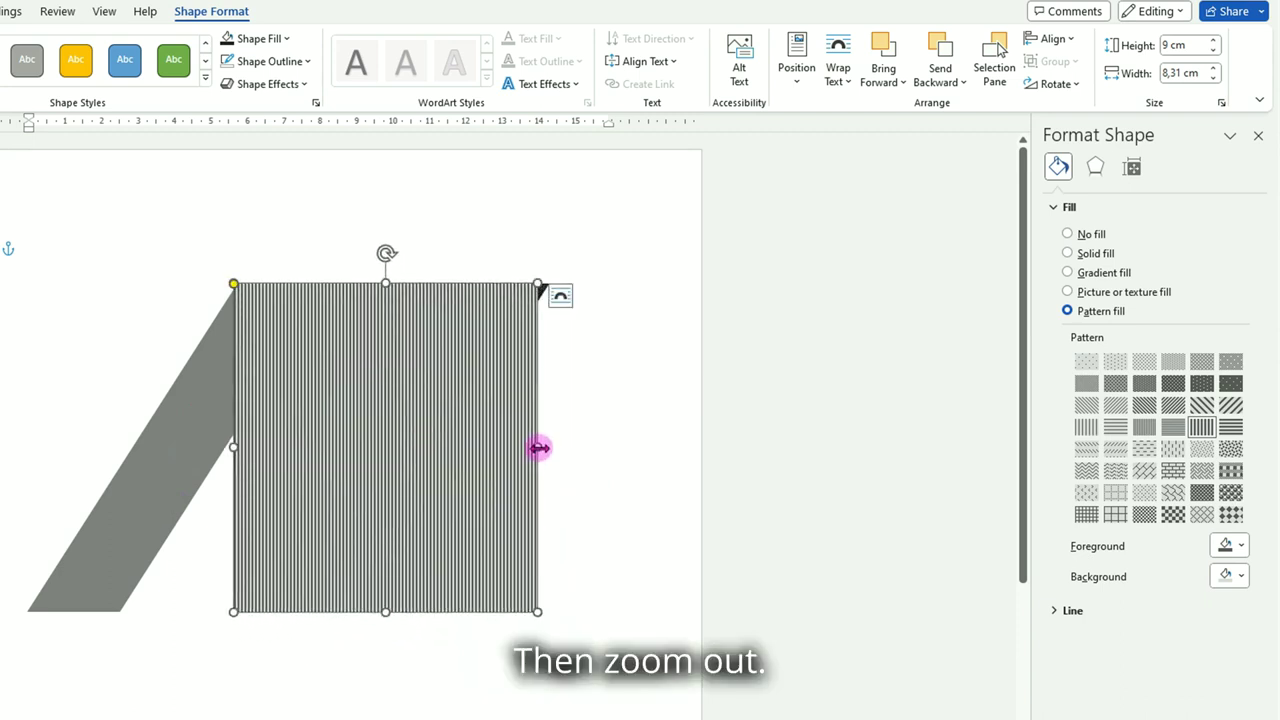
drag(539, 448, 322, 438)
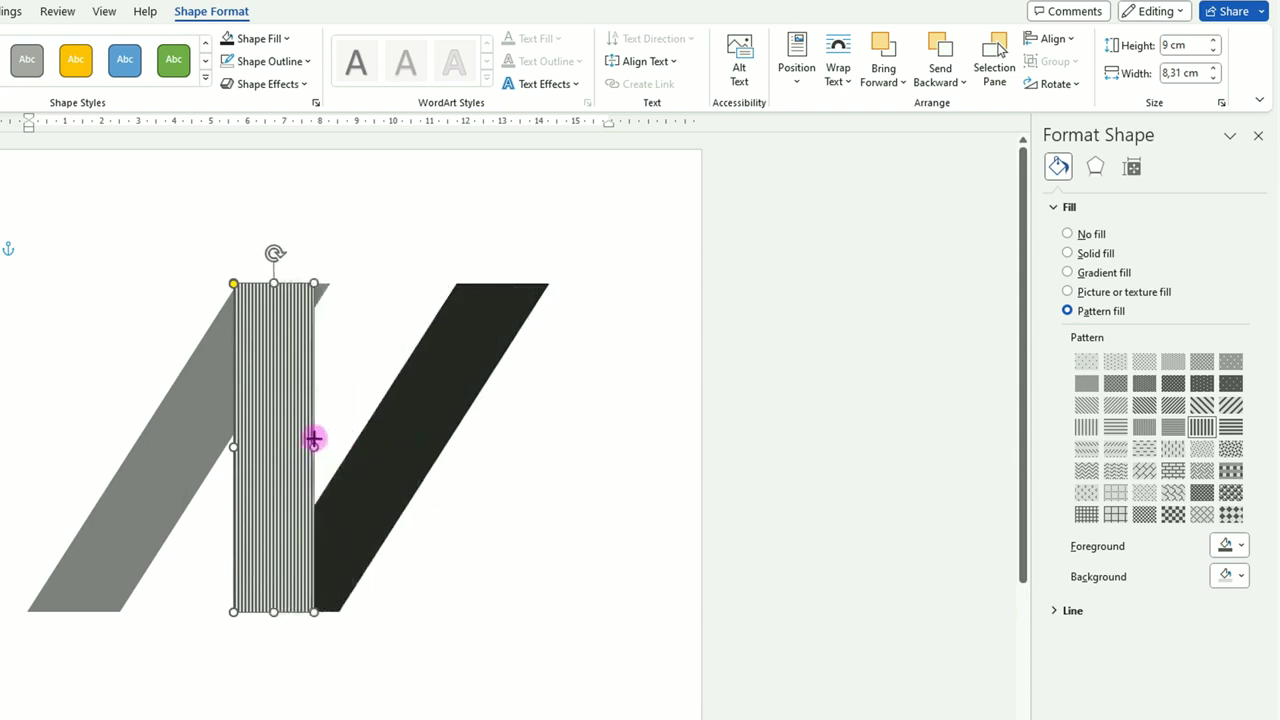
drag(322, 438, 331, 444)
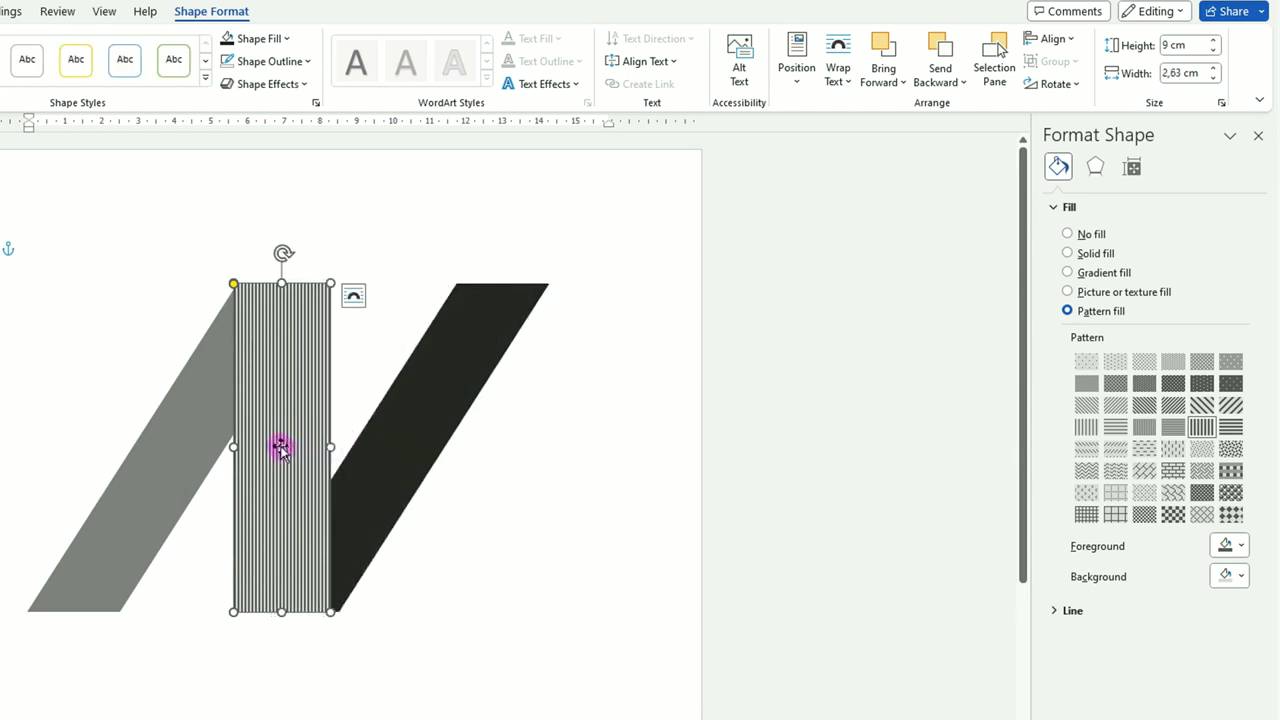
click(449, 400)
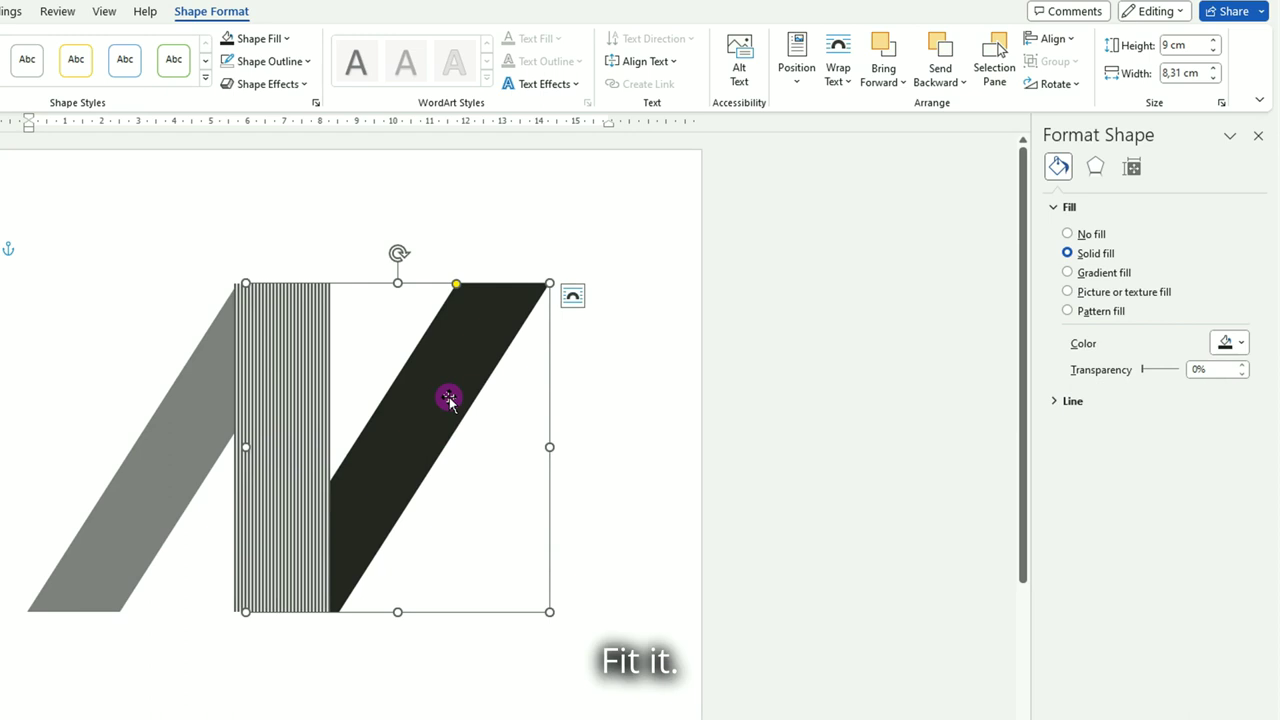
key(Left)
key(Left)
key(Left)
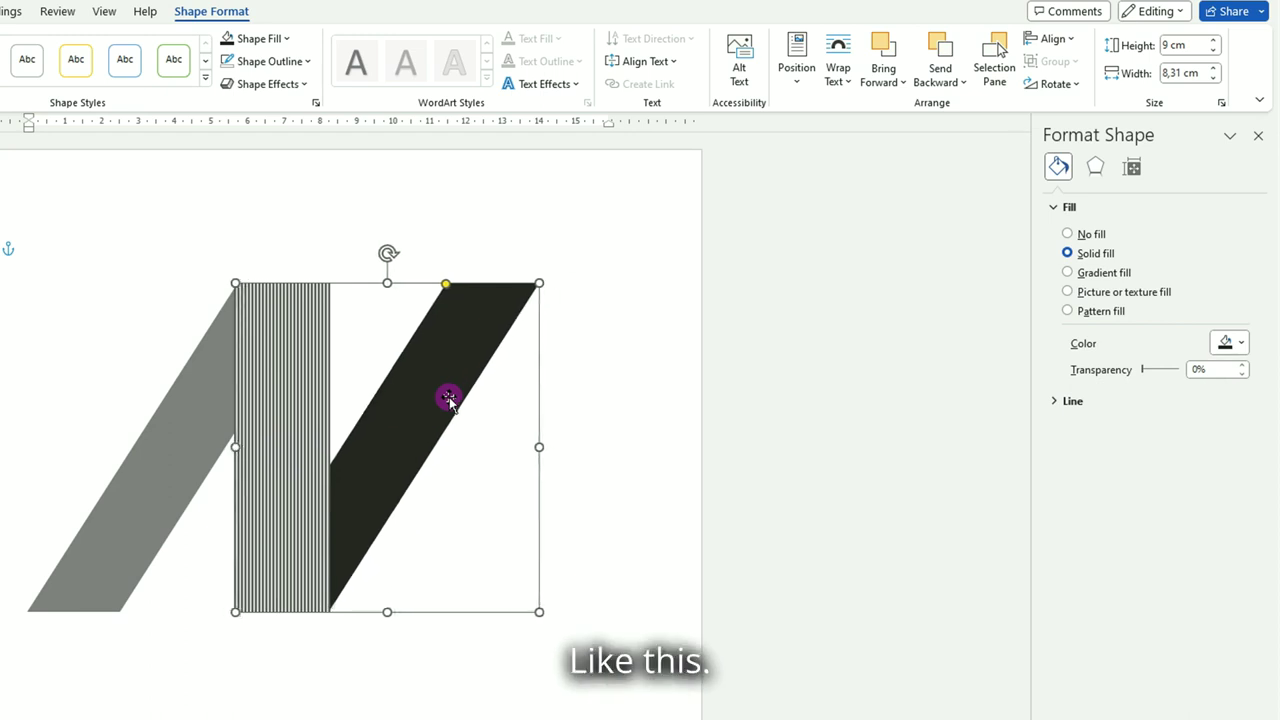
click(582, 540)
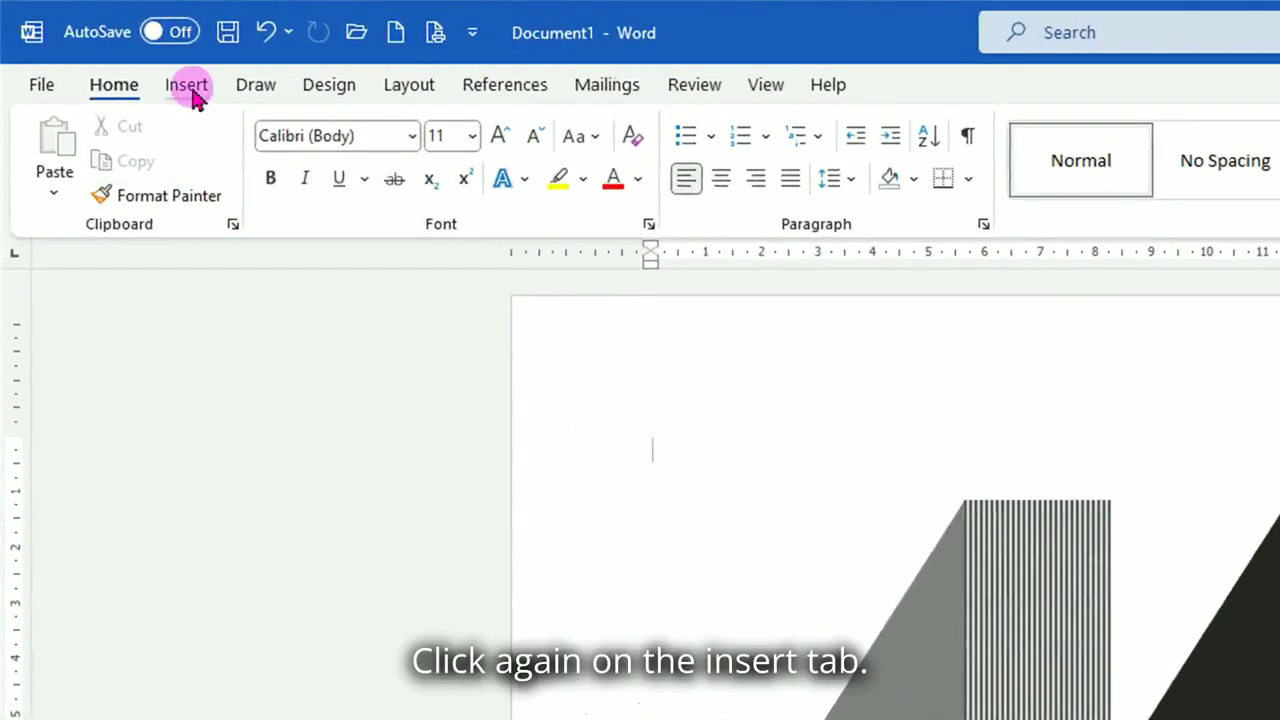
click(188, 88)
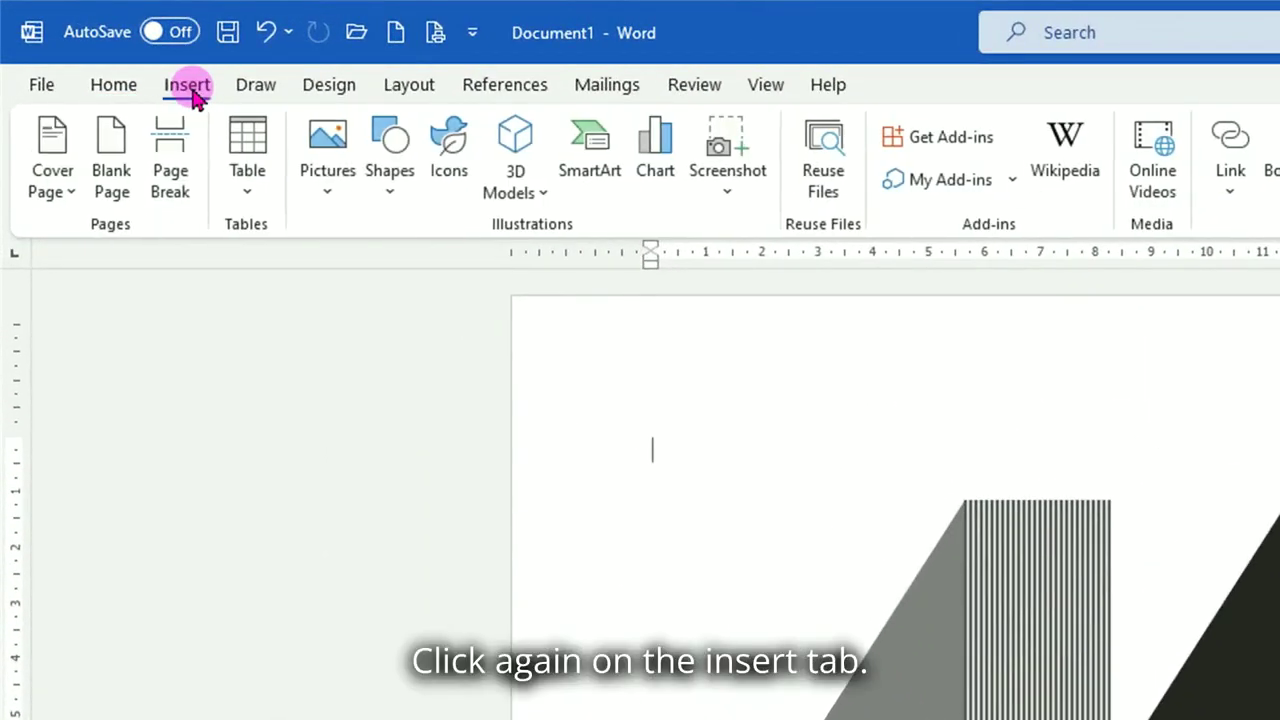
Draw an isosceles triangle over the black parallelogram.
click(393, 200)
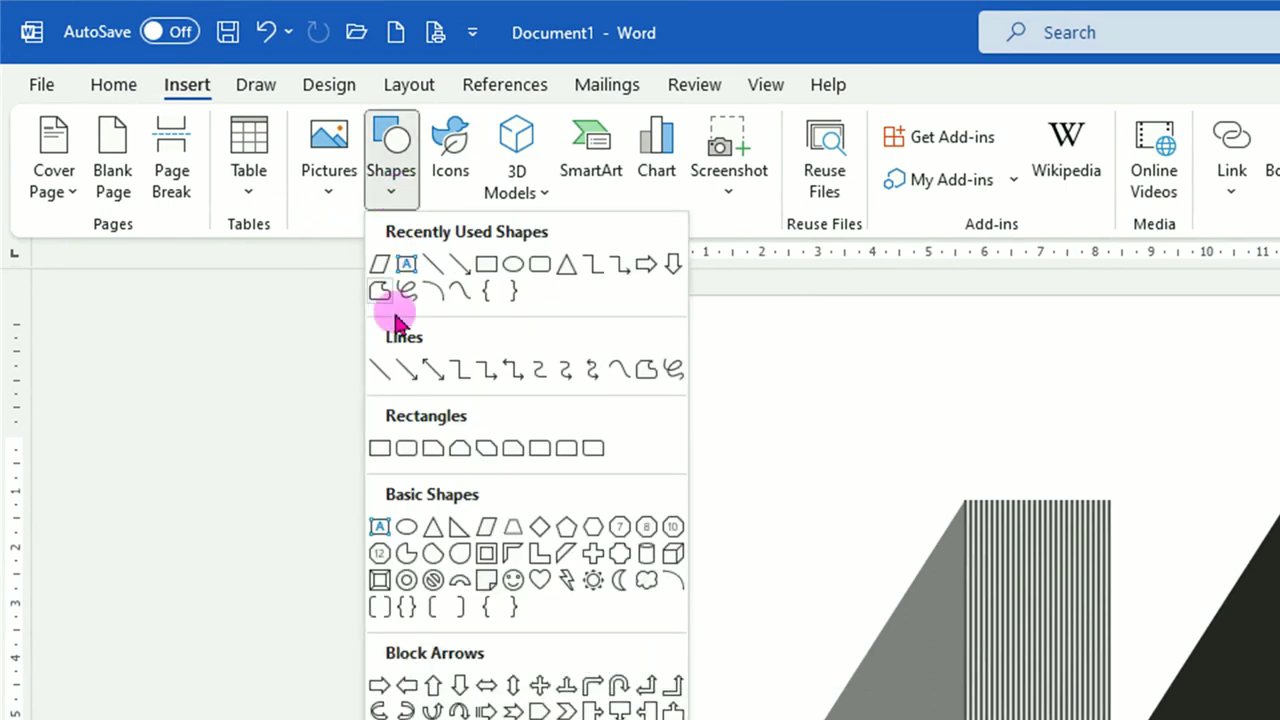
click(432, 530)
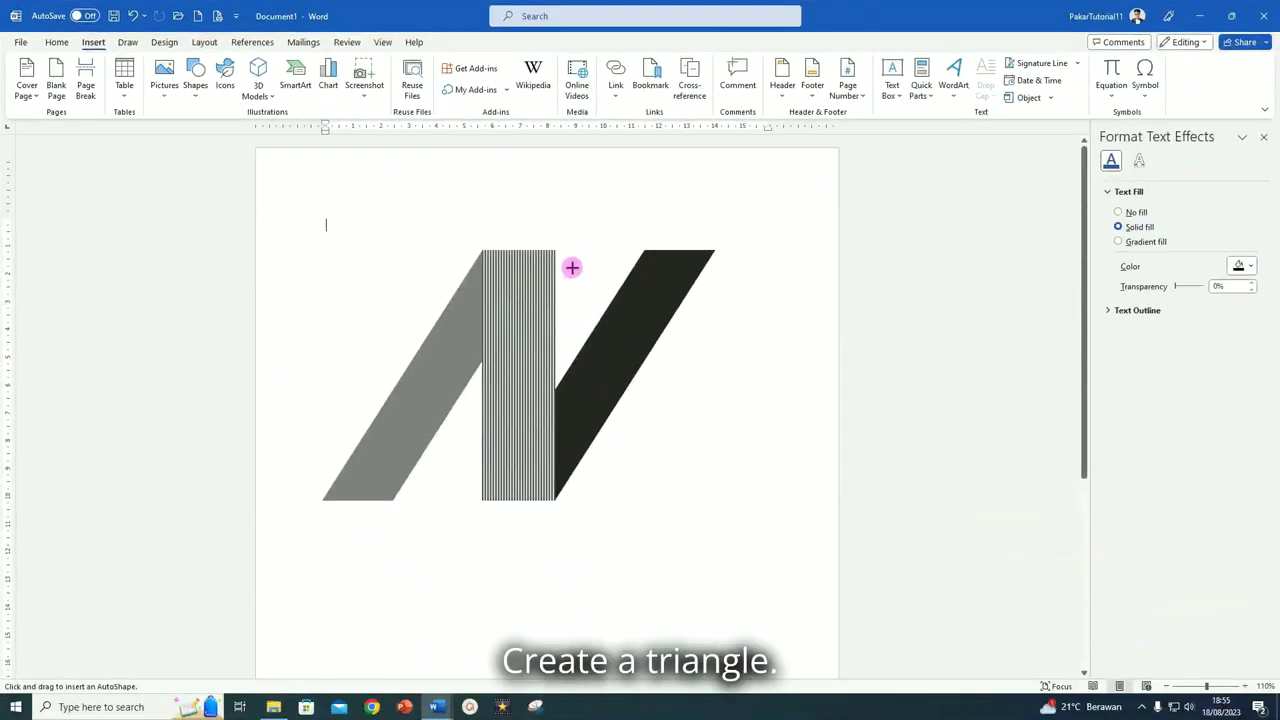
drag(572, 262, 682, 495)
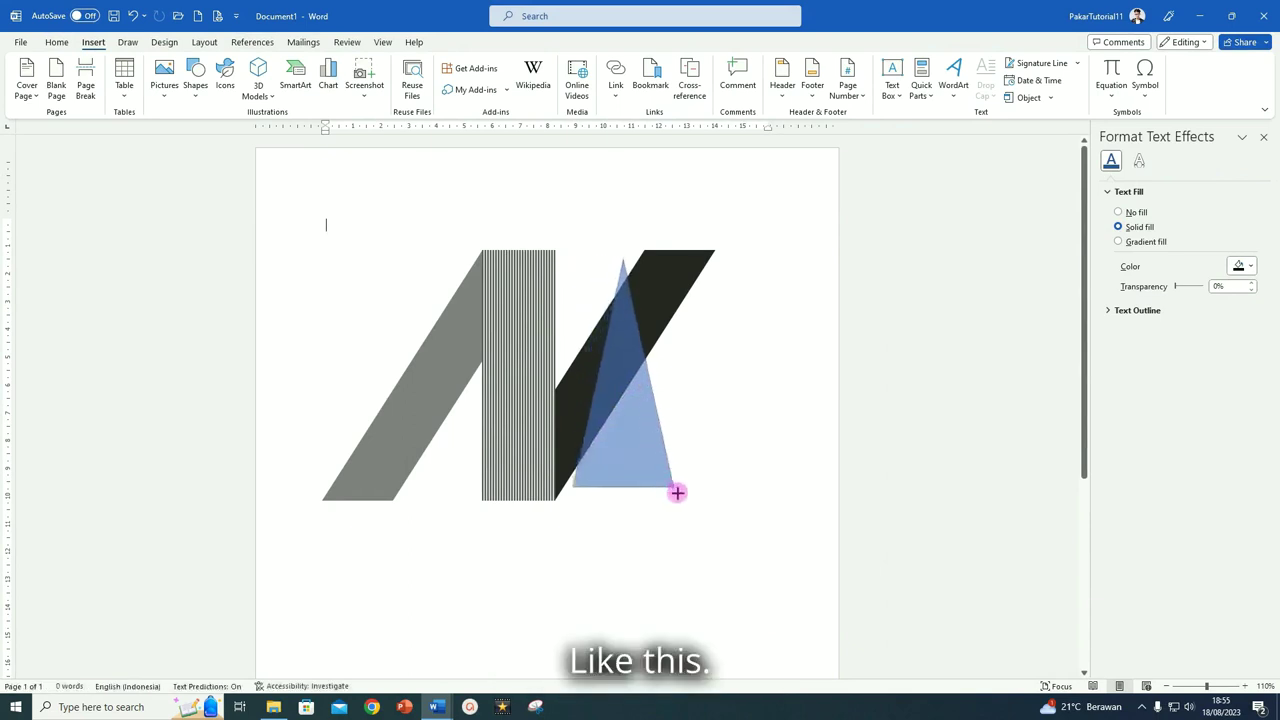
drag(654, 463, 685, 464)
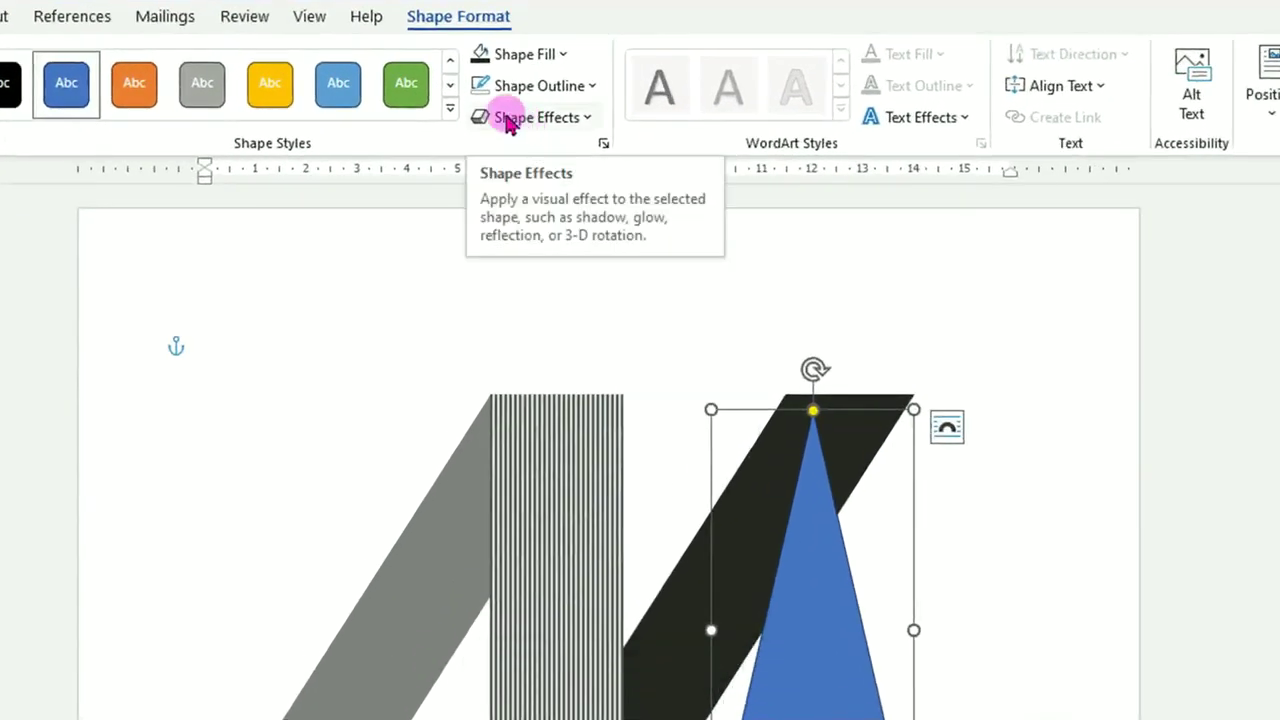
Set the blue triangle's outline to No Outline.
click(507, 94)
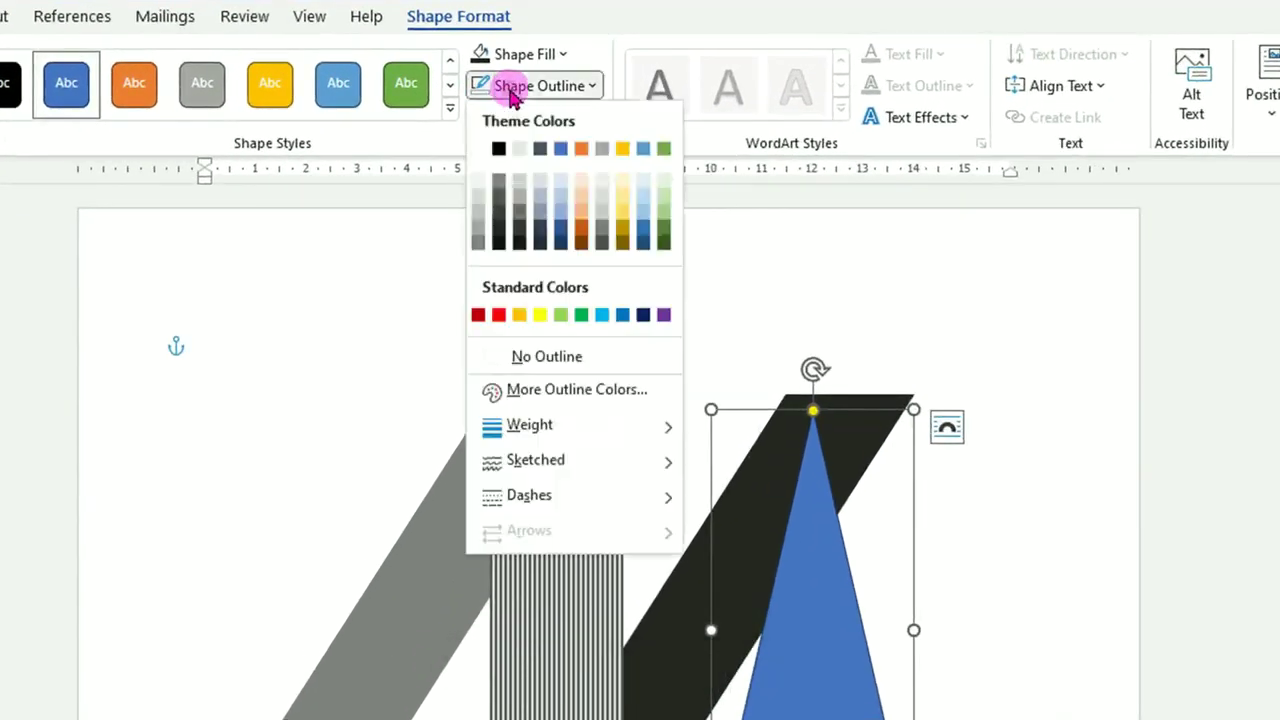
click(538, 358)
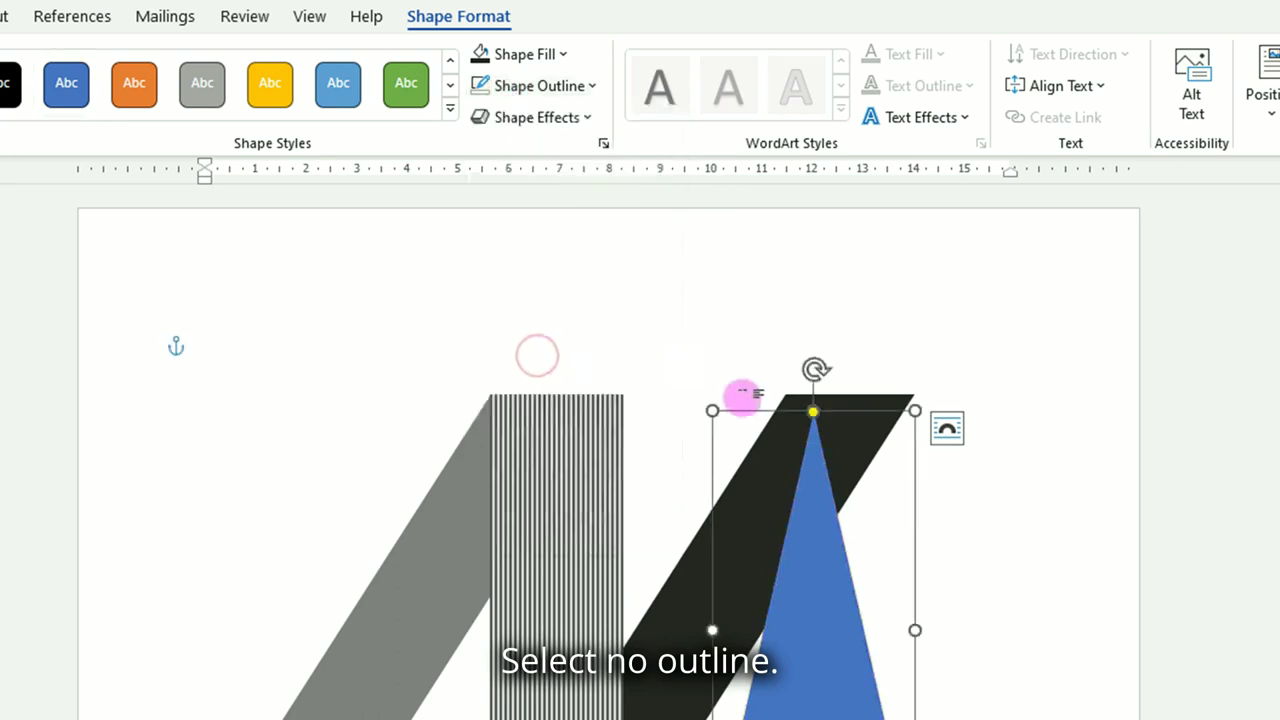
click(788, 640)
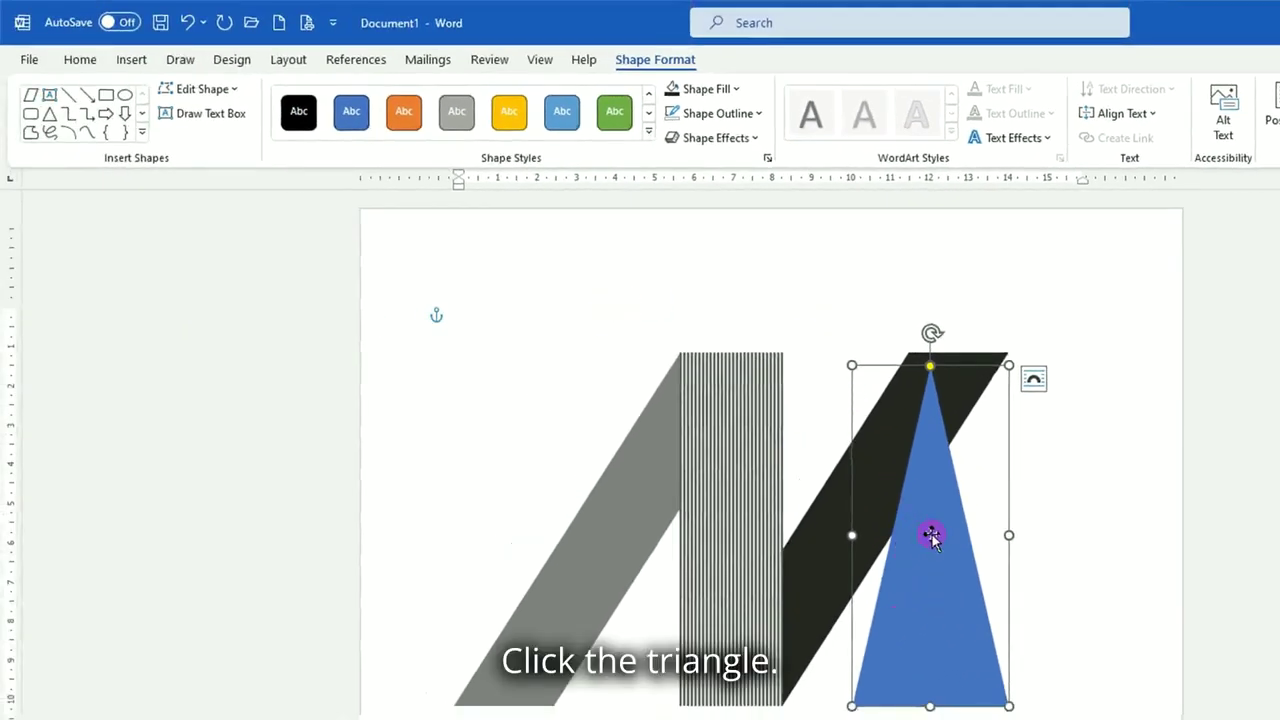
click(200, 90)
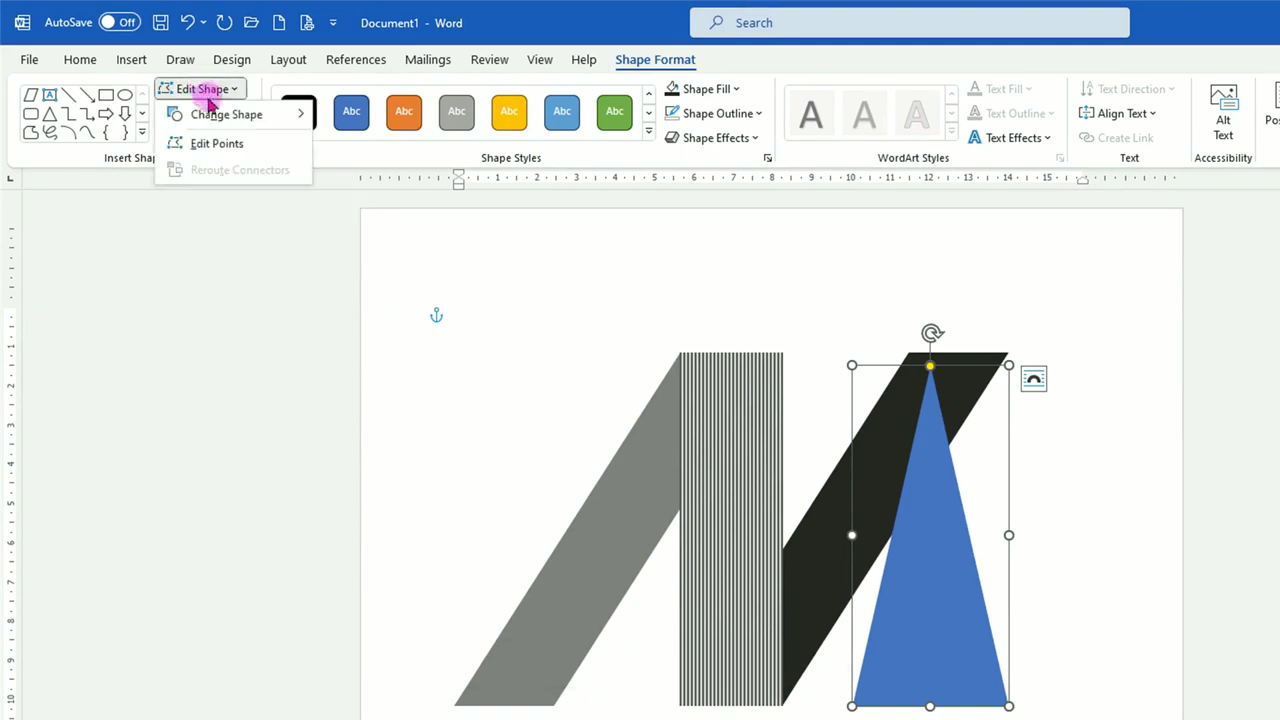
In Edit Points, pull the triangle's top point left of the grey stripe and arc its upper edge.
click(216, 143)
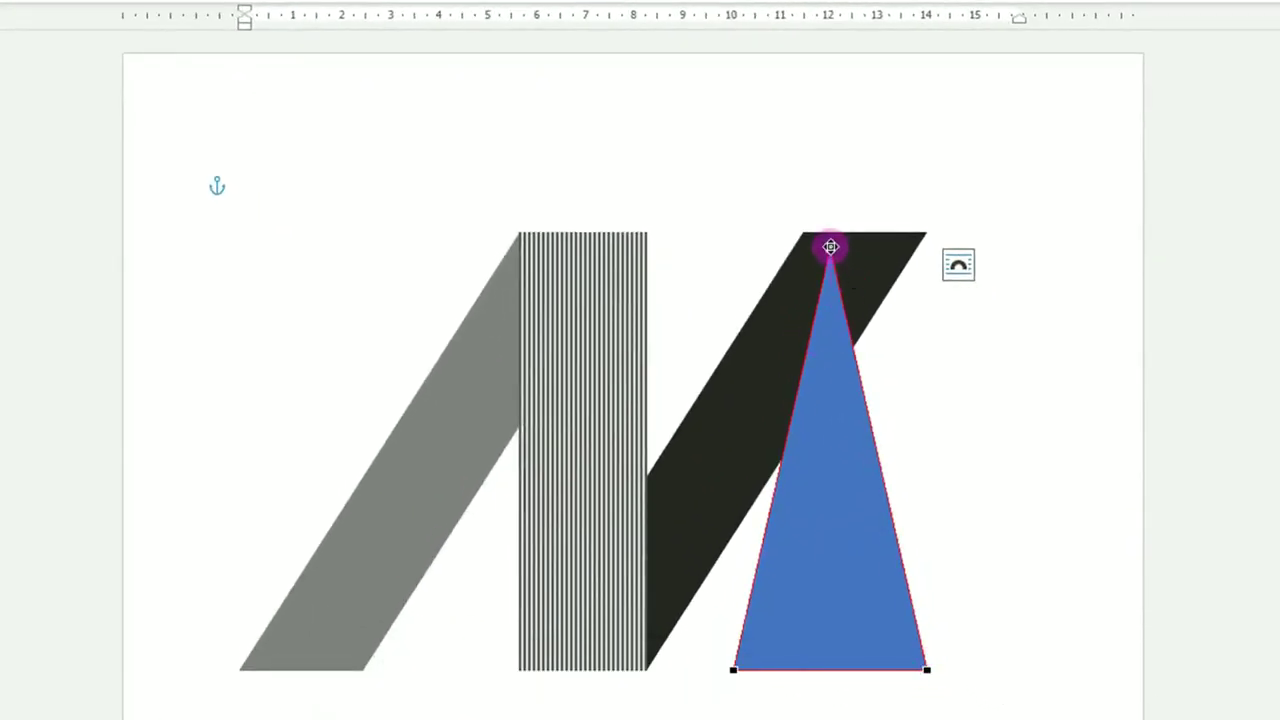
mouse_move(830, 247)
mouse_down()
mouse_move(420, 293)
mouse_move(264, 438)
mouse_up()
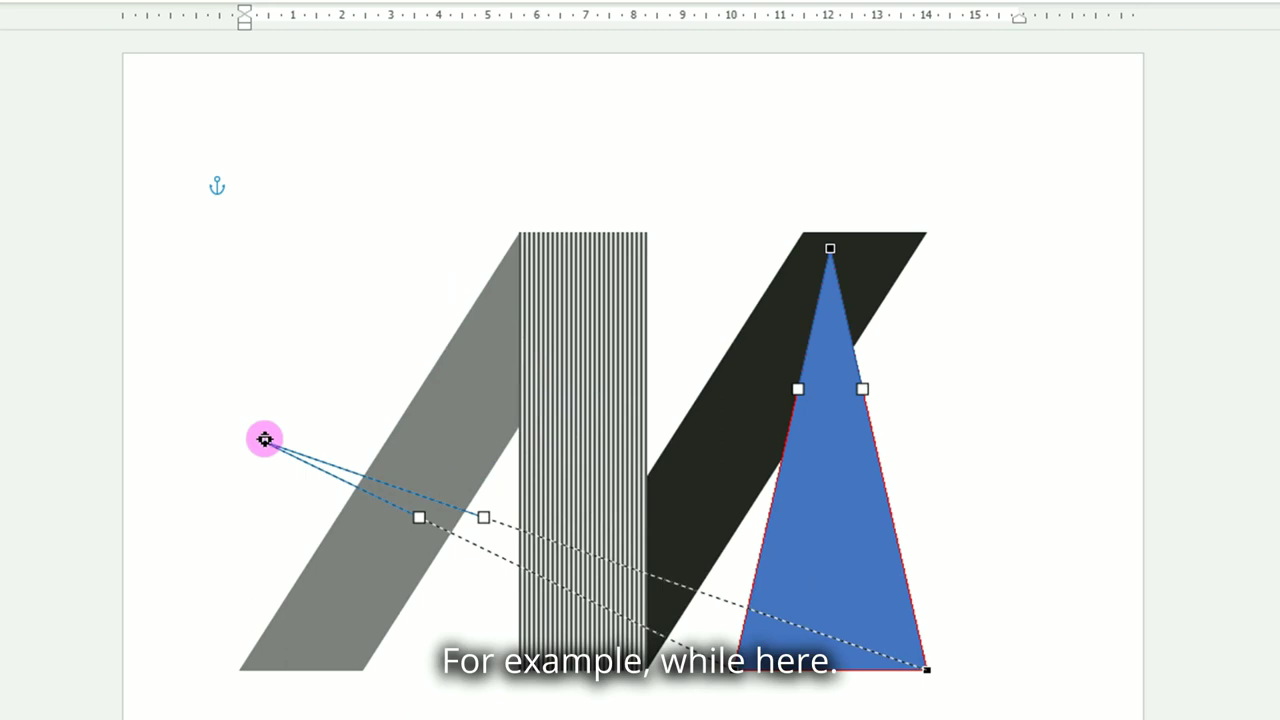
drag(264, 438, 271, 439)
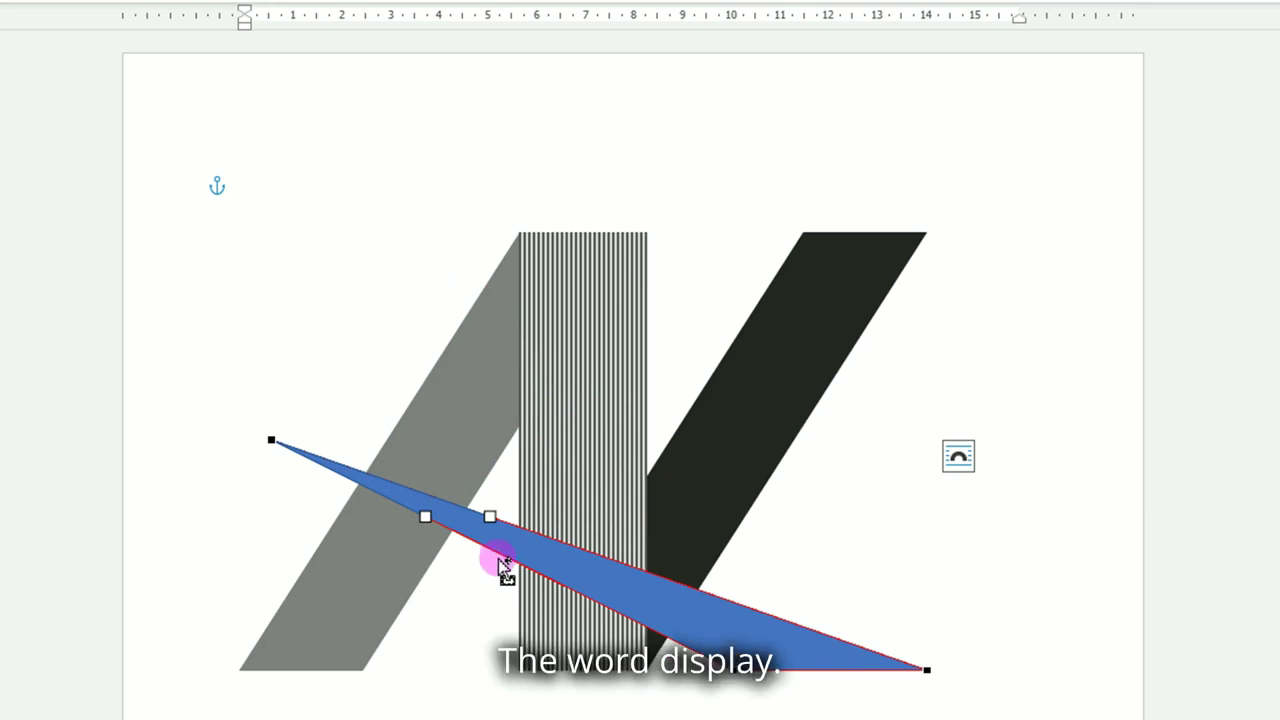
ctrl+scroll(500, 560, up, 1)
ctrl+scroll(451, 551, up, 2)
ctrl+scroll(449, 554, up, 2)
ctrl+scroll(390, 571, up, 1)
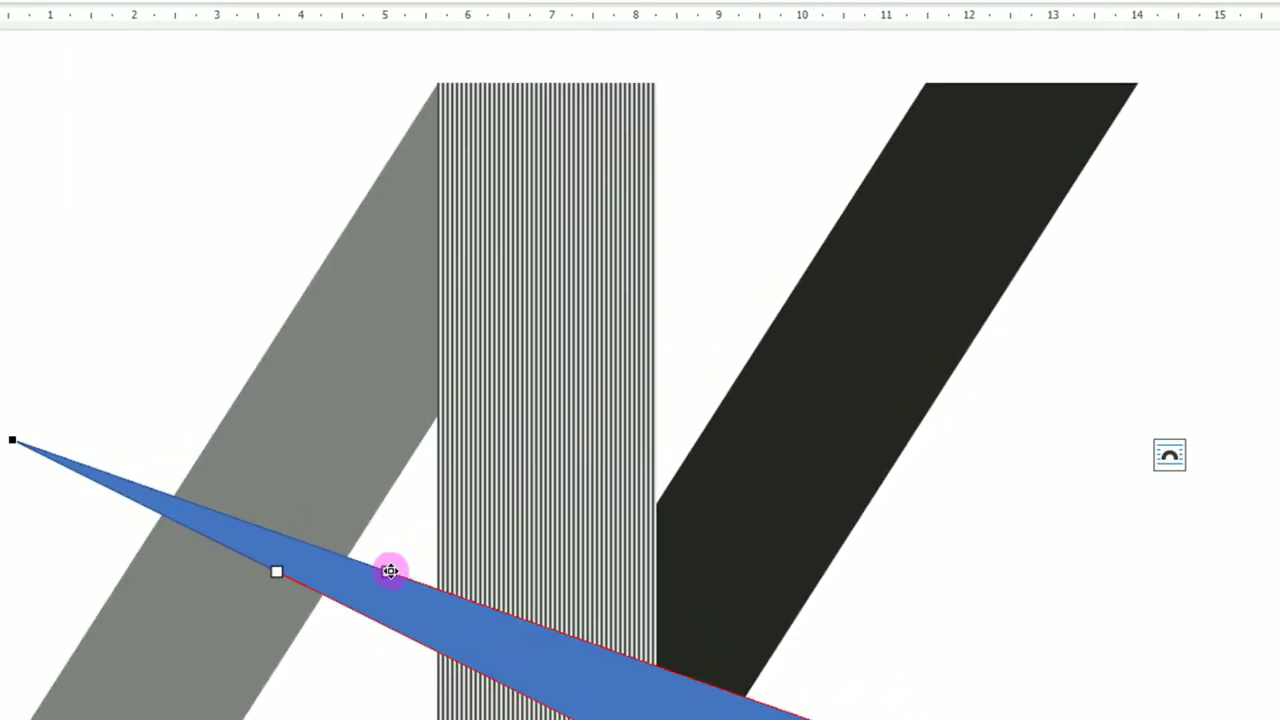
drag(390, 571, 472, 437)
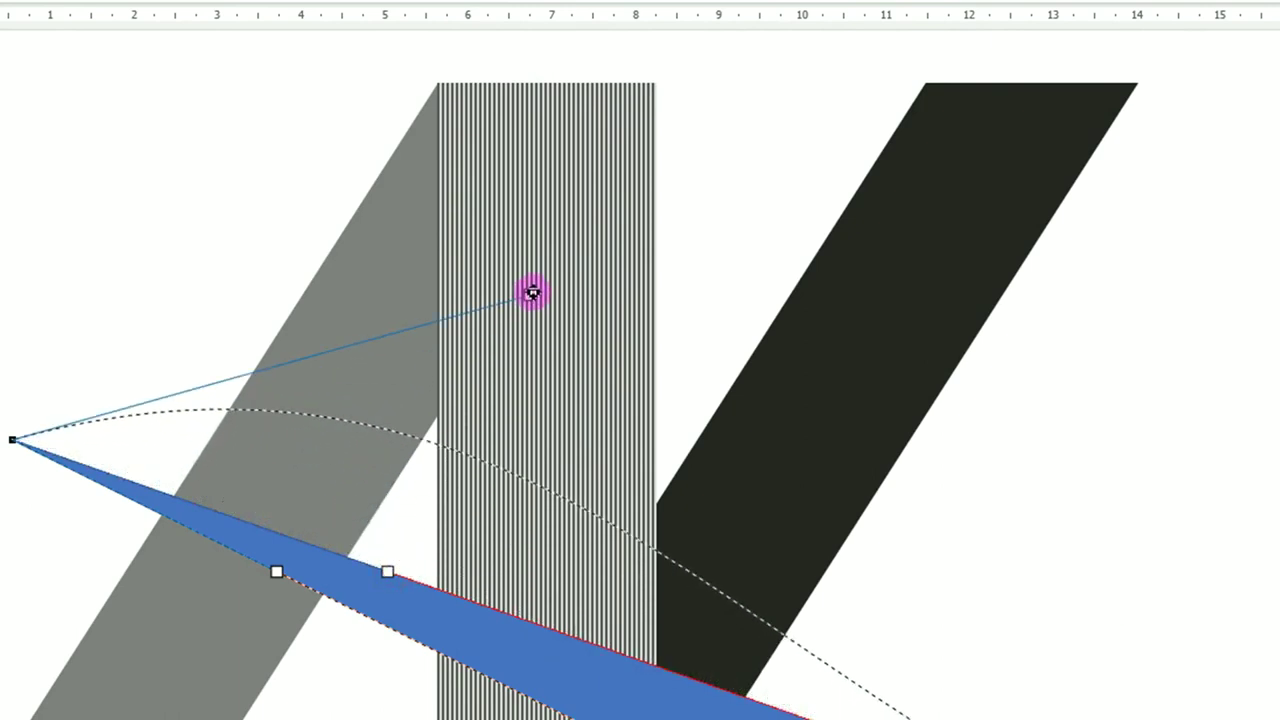
drag(472, 437, 532, 286)
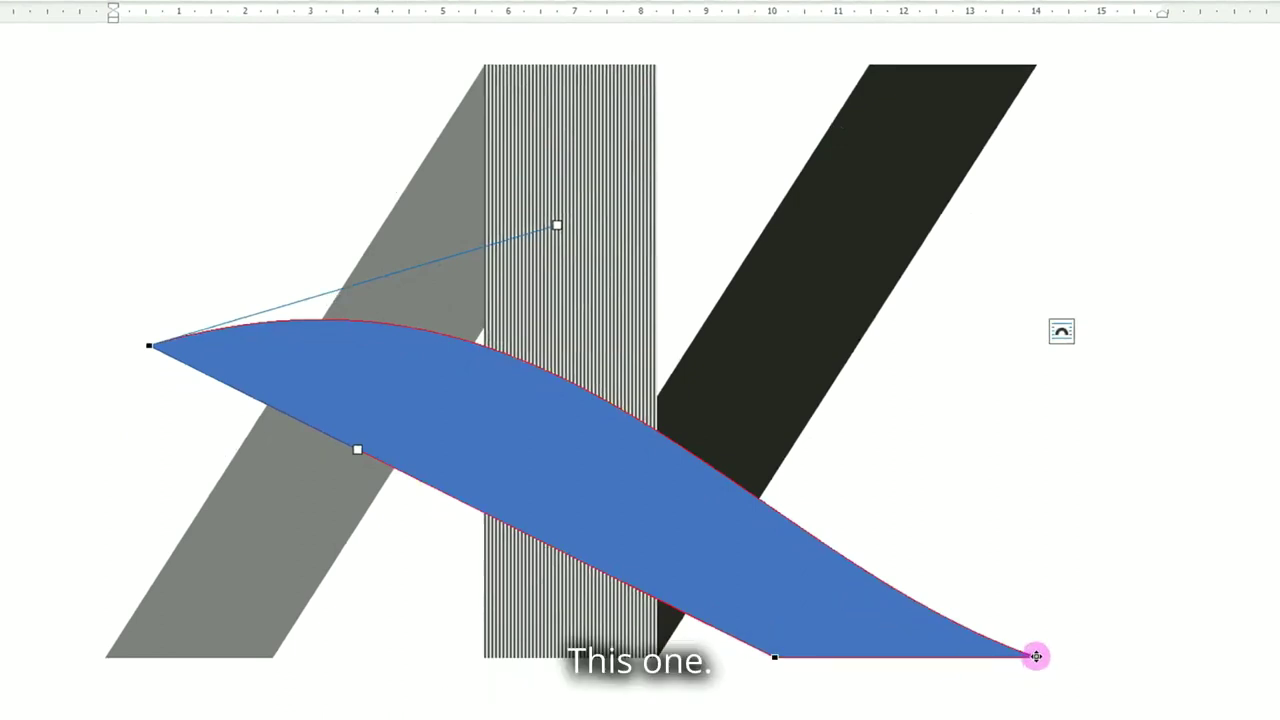
Round the upper curve toward the right and bend the lower edge upward into a swoosh.
click(1035, 656)
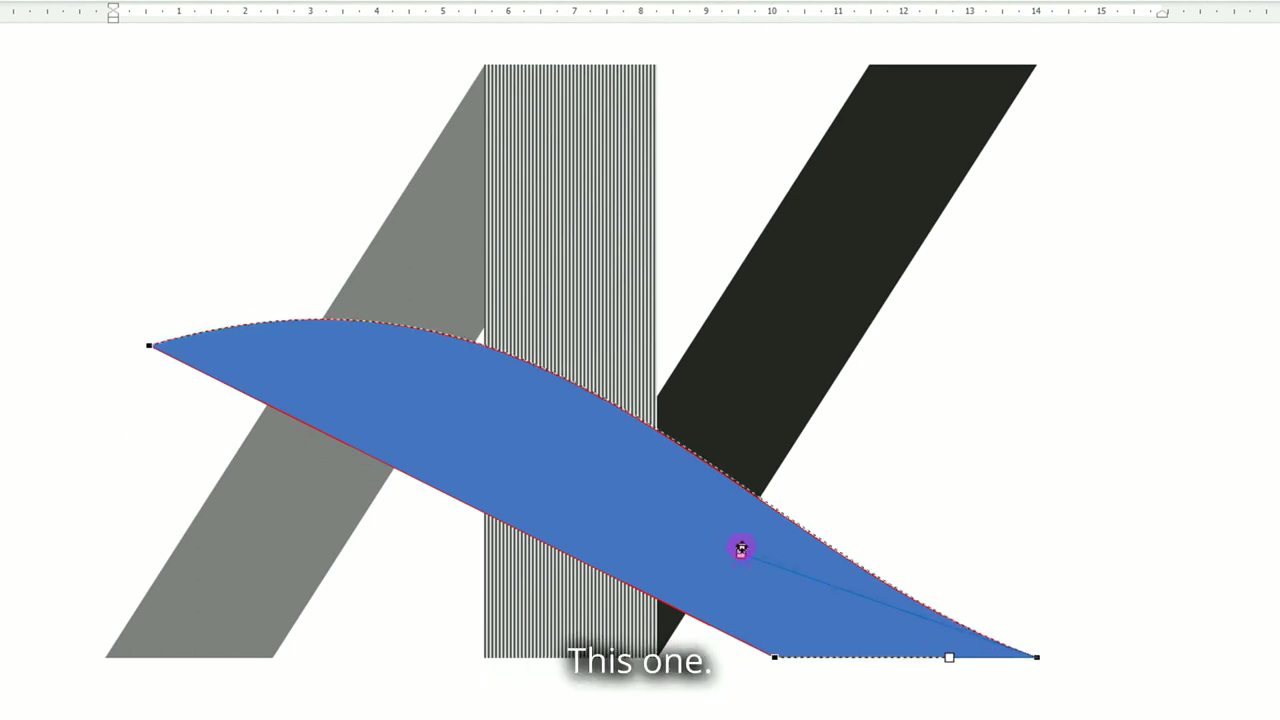
drag(740, 553, 767, 500)
mouse_move(783, 478)
mouse_down()
mouse_move(864, 387)
mouse_move(865, 368)
mouse_up()
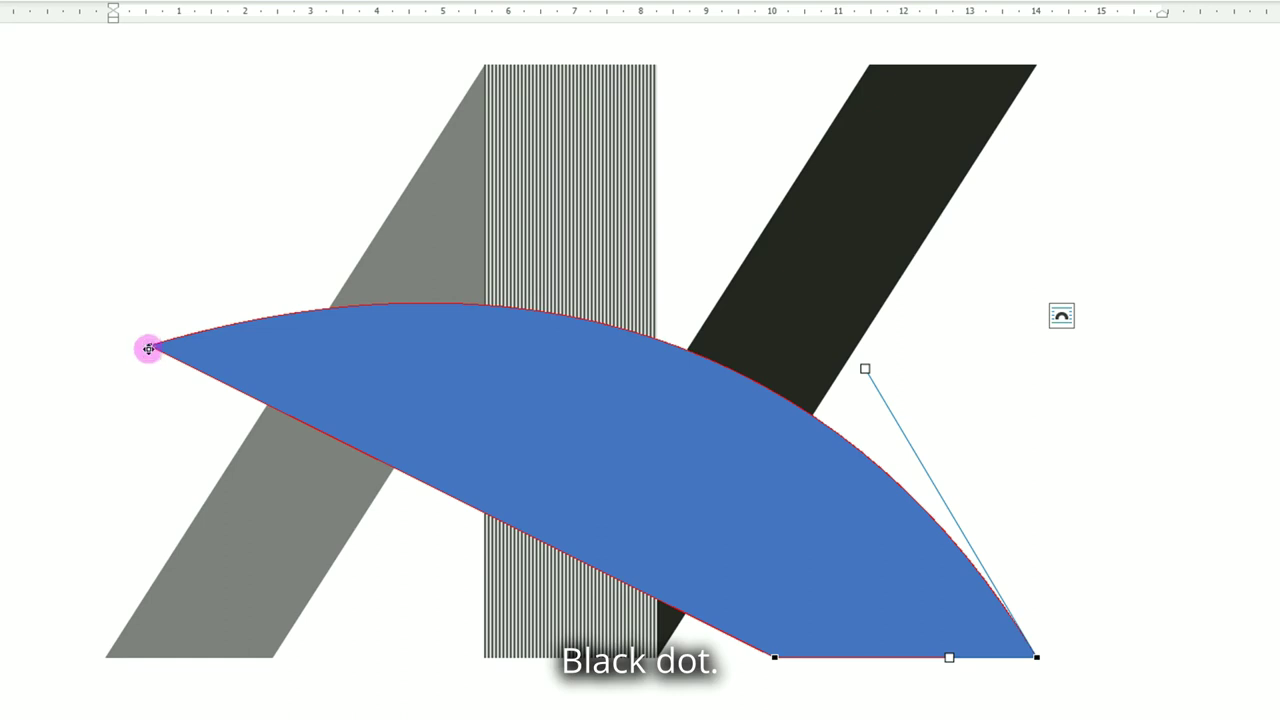
click(148, 346)
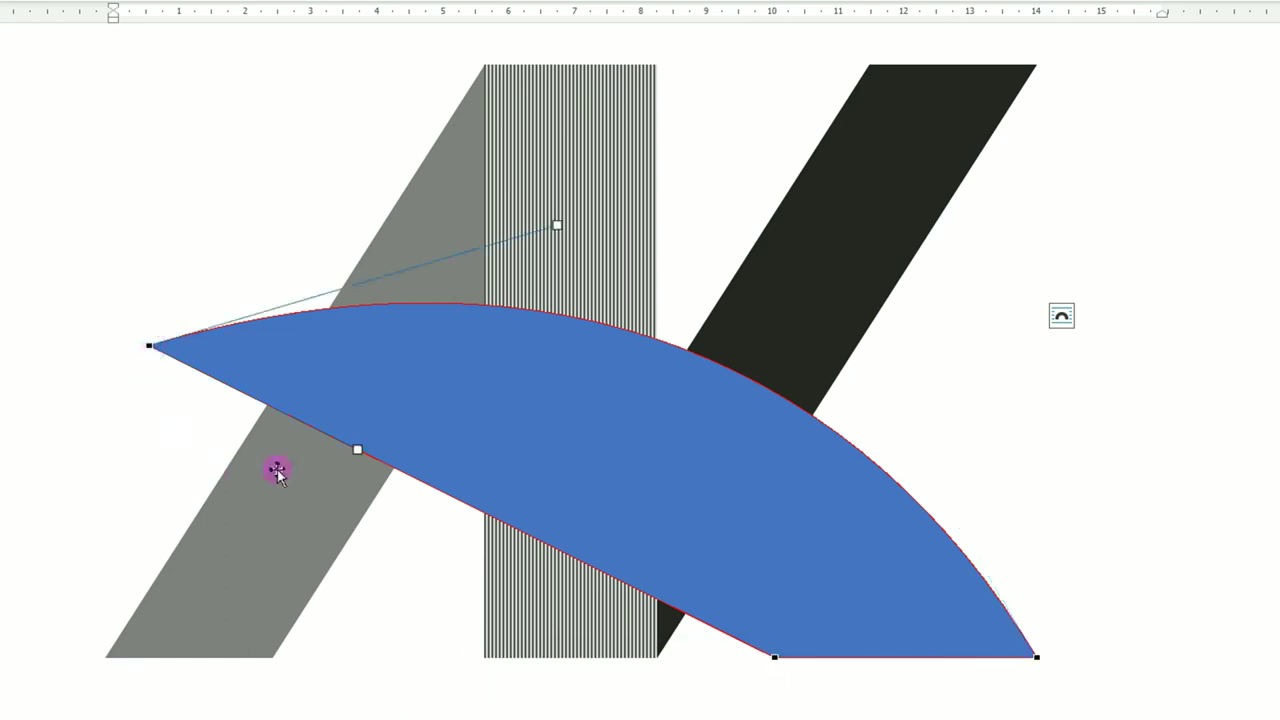
drag(359, 449, 527, 324)
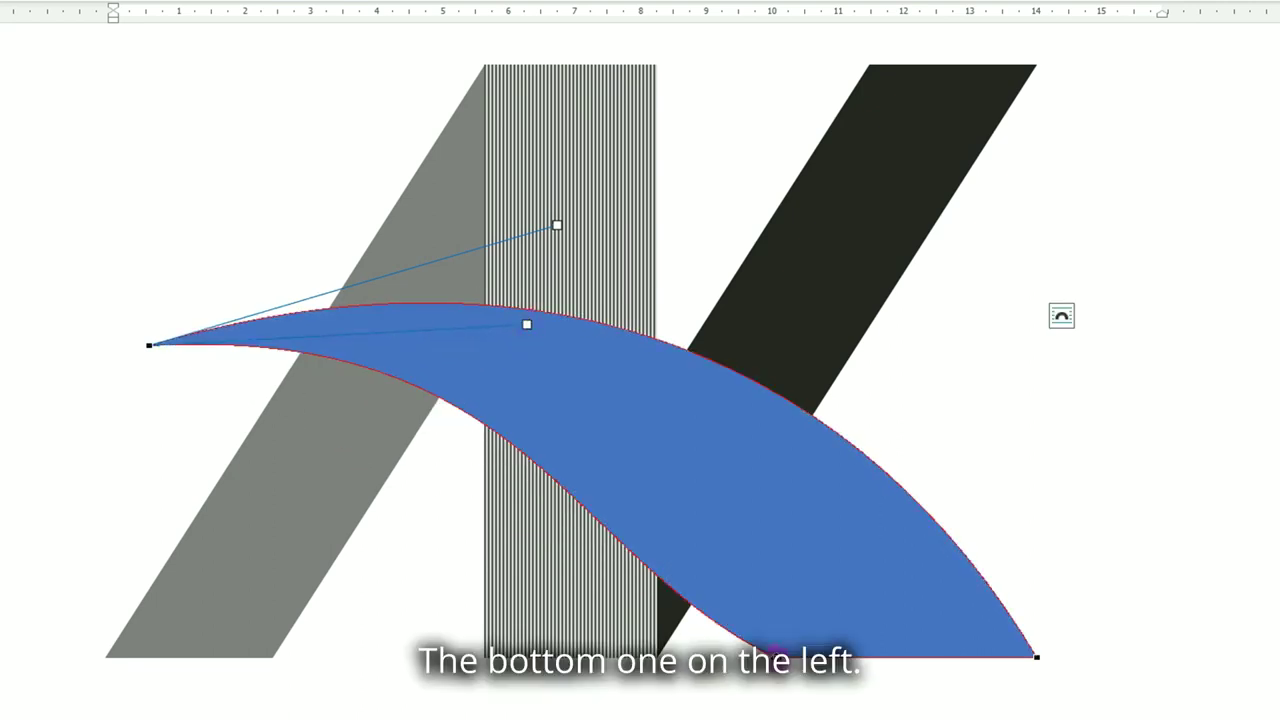
click(776, 657)
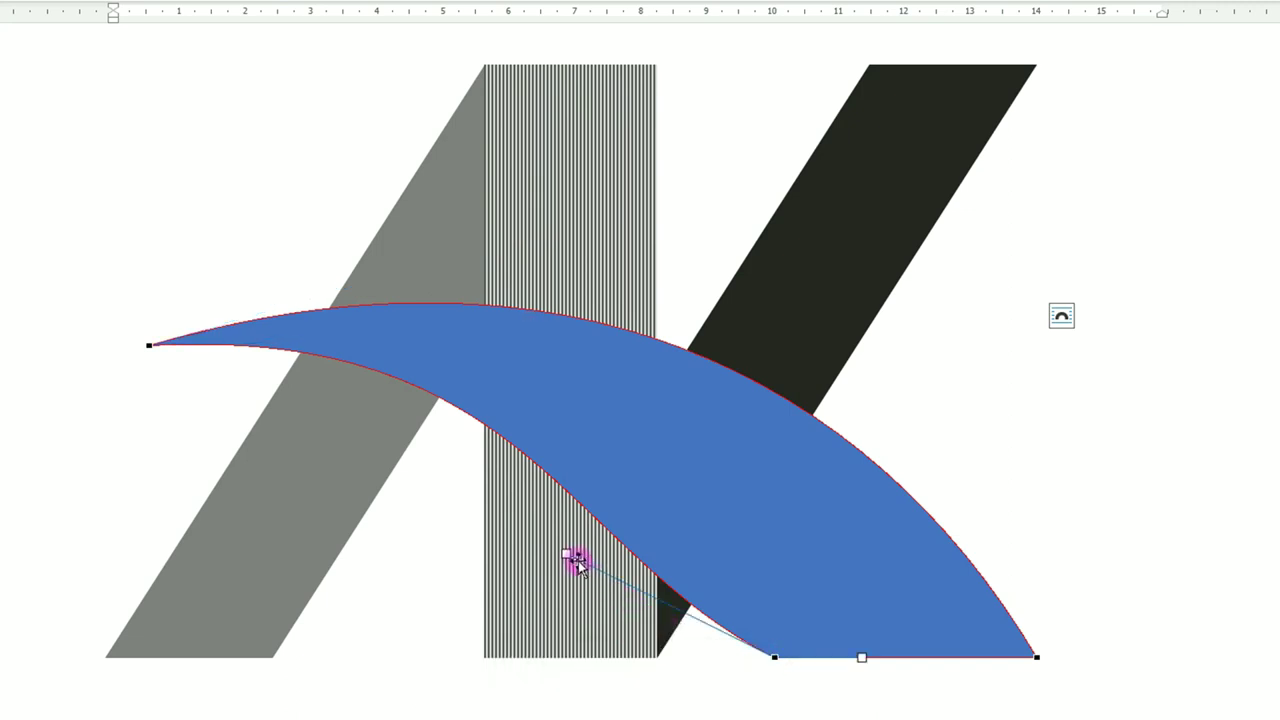
drag(566, 553, 731, 487)
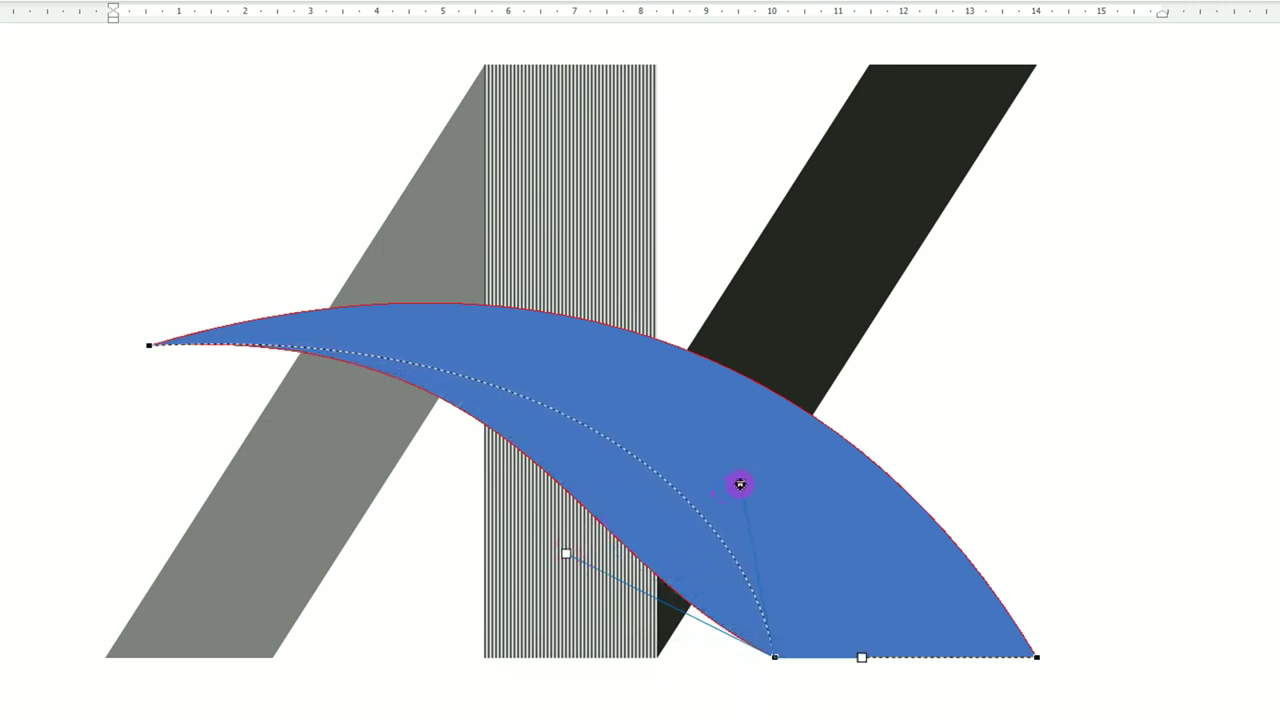
drag(731, 487, 740, 484)
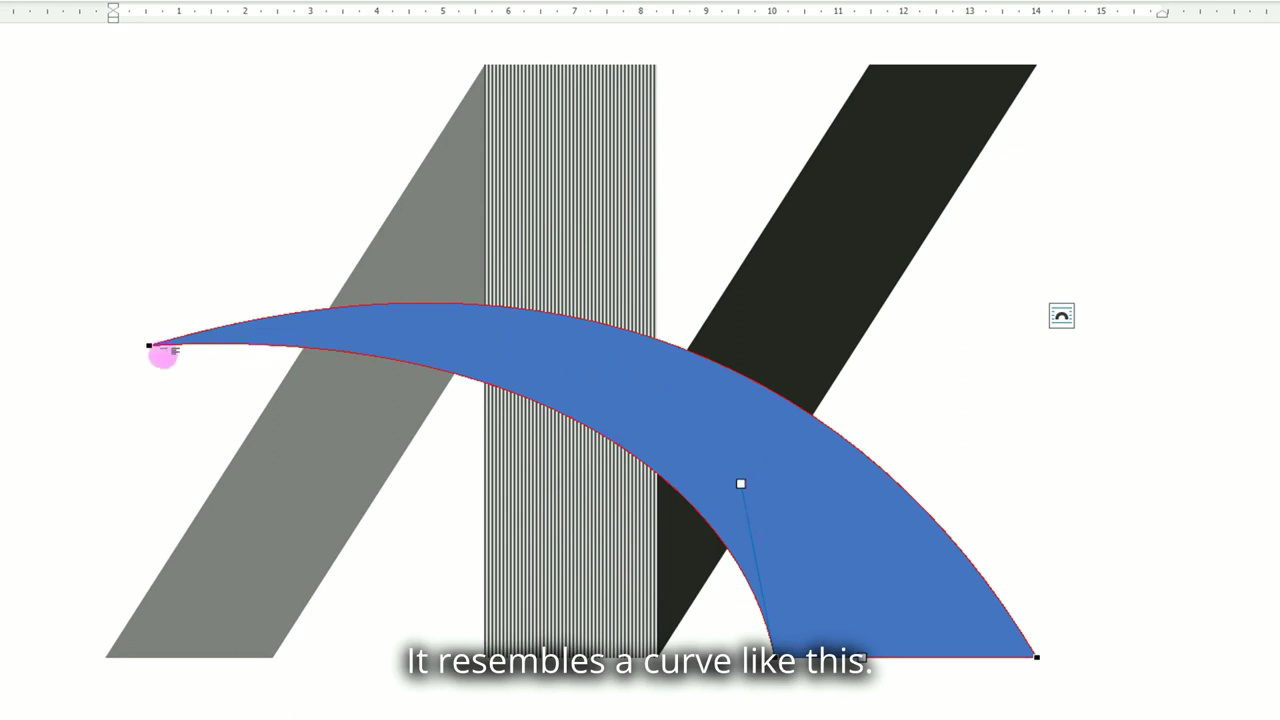
click(150, 345)
Drop the band's left end to the bottom-left corner and round both edges into a tall arch.
mouse_move(152, 345)
mouse_down()
mouse_move(129, 606)
mouse_move(109, 653)
mouse_up()
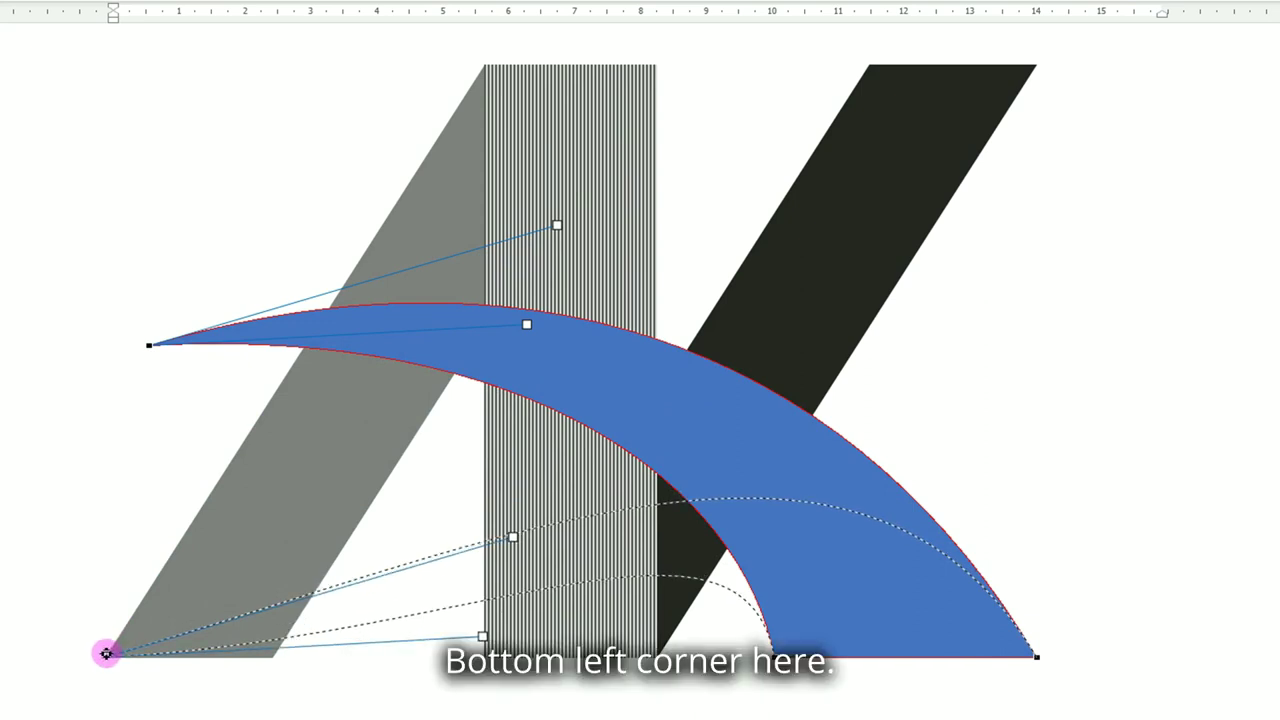
drag(108, 655, 106, 657)
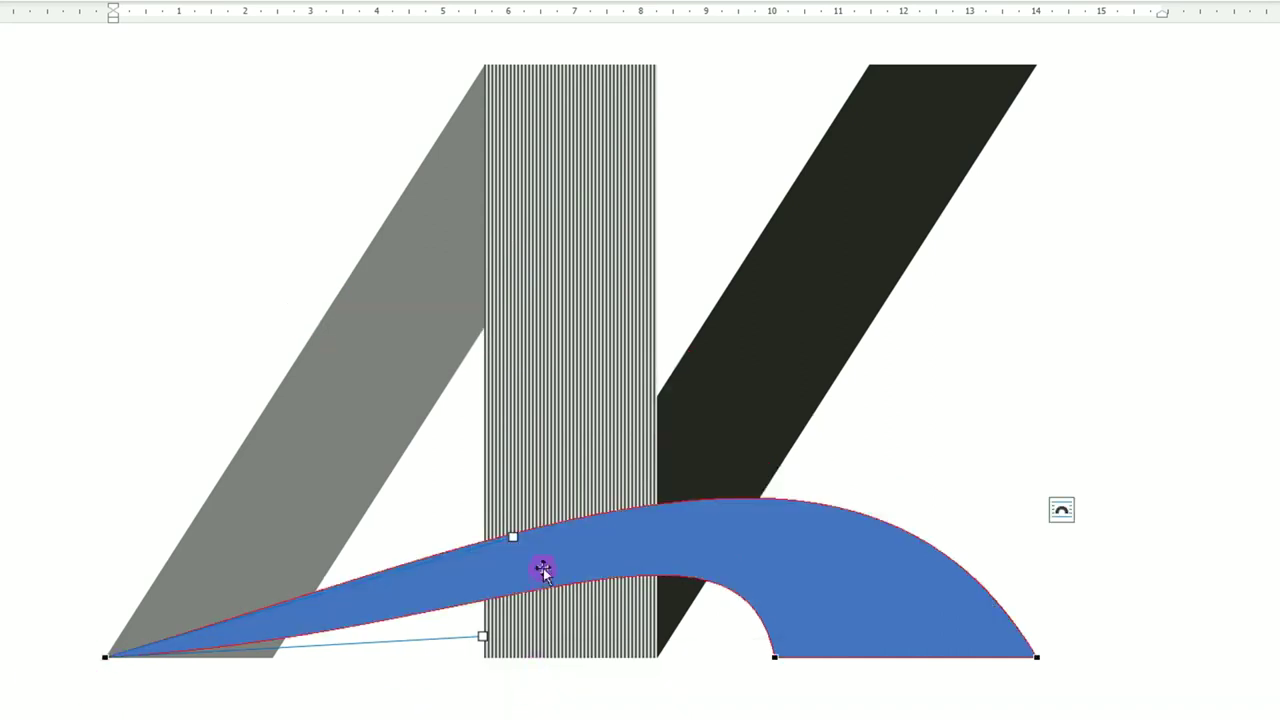
mouse_move(513, 537)
mouse_down()
mouse_move(423, 443)
mouse_move(406, 187)
mouse_up()
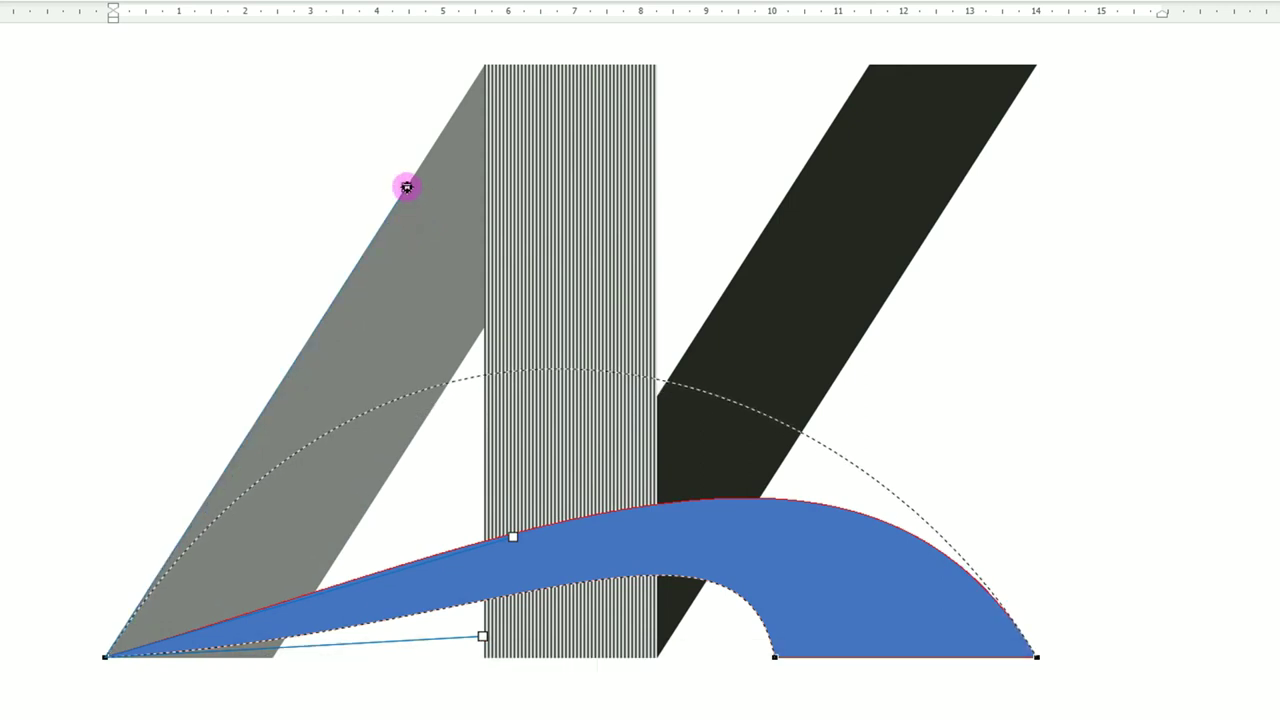
drag(406, 187, 406, 187)
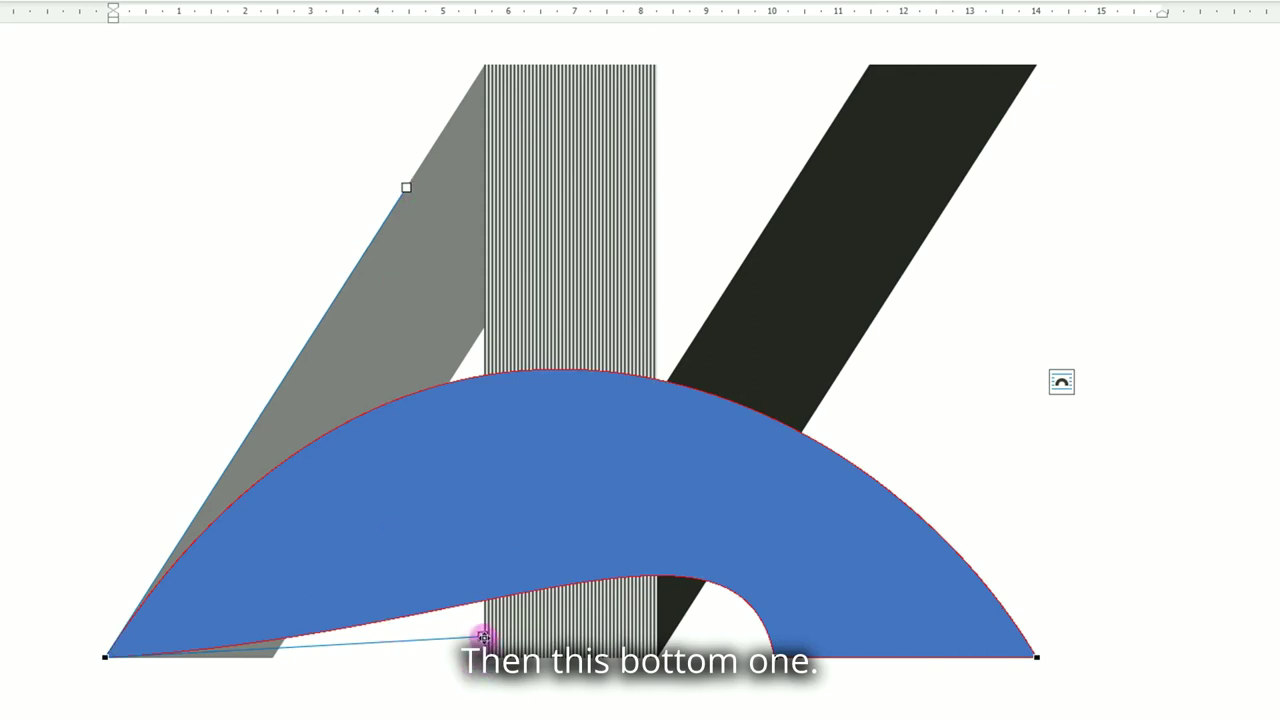
drag(482, 637, 429, 333)
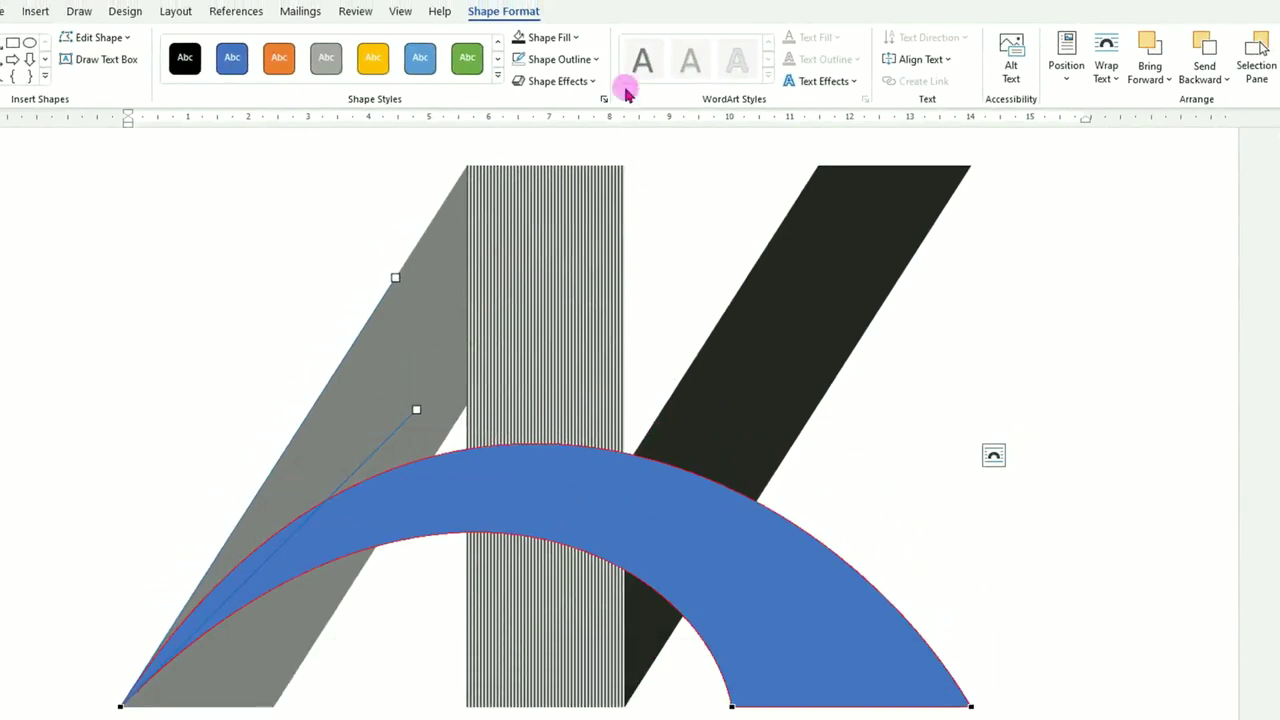
click(577, 38)
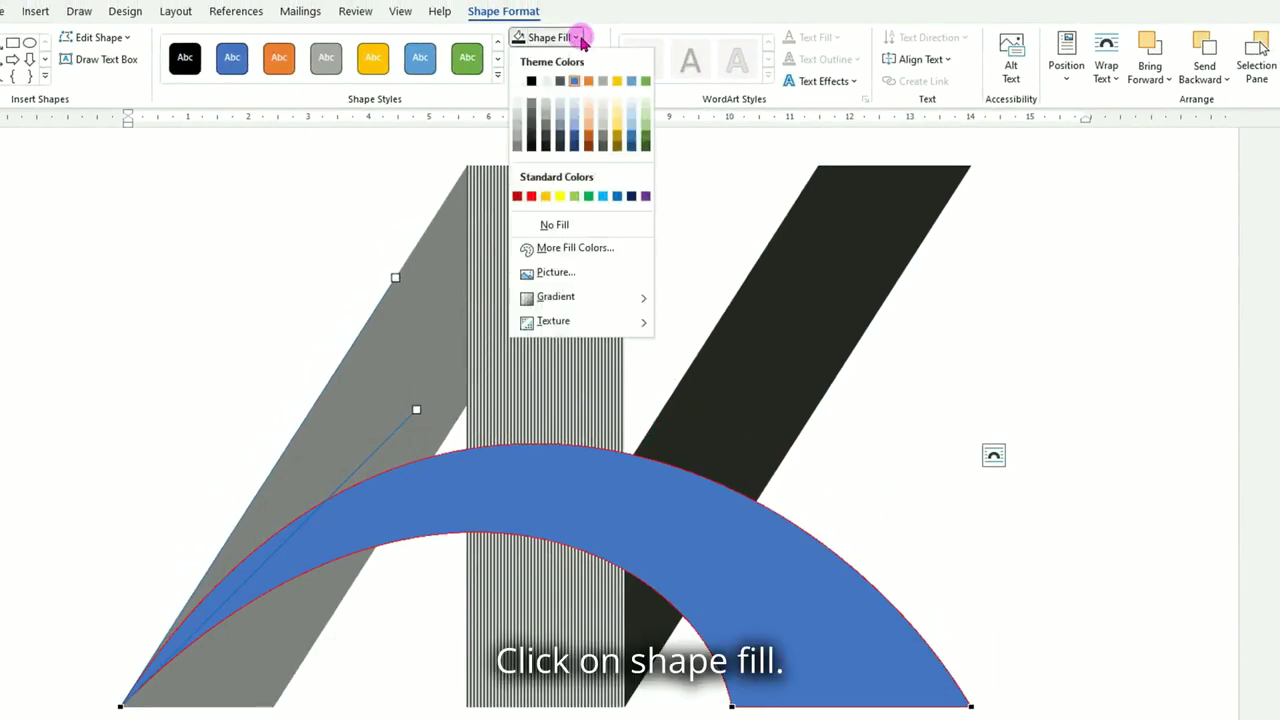
Fill the arch yellow and bring the striped vertical bar to the front.
click(547, 197)
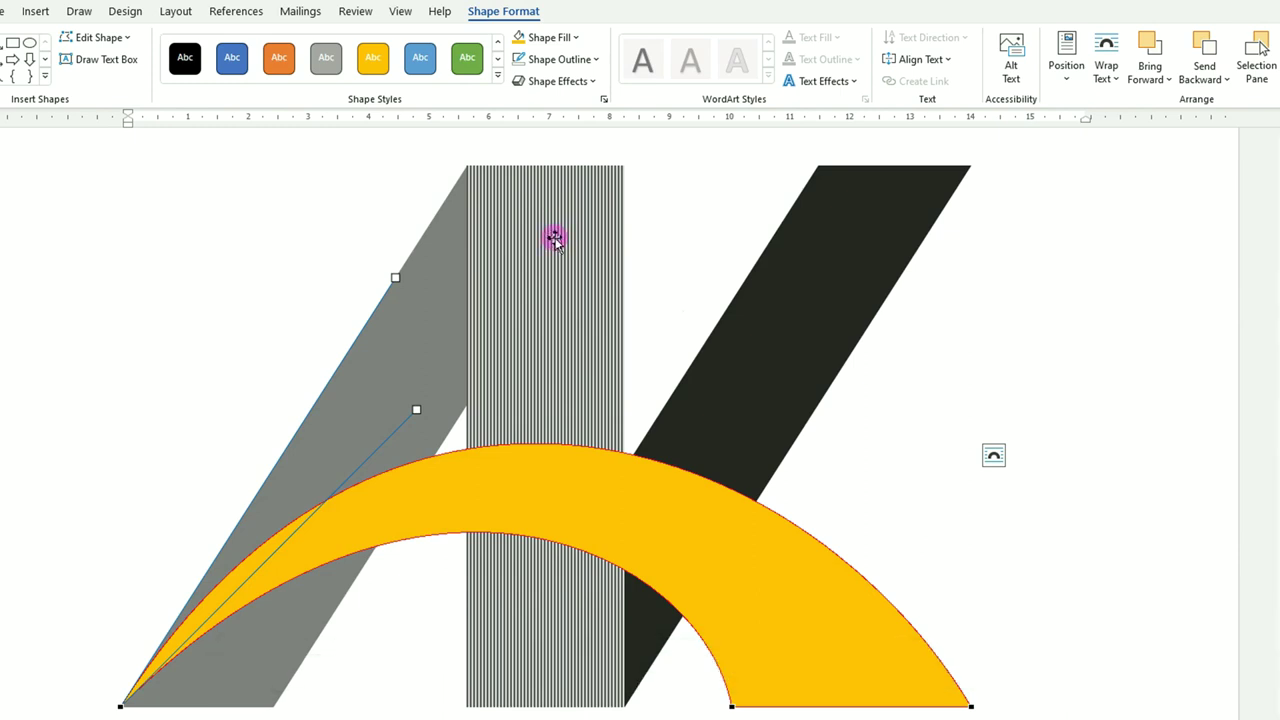
click(555, 235)
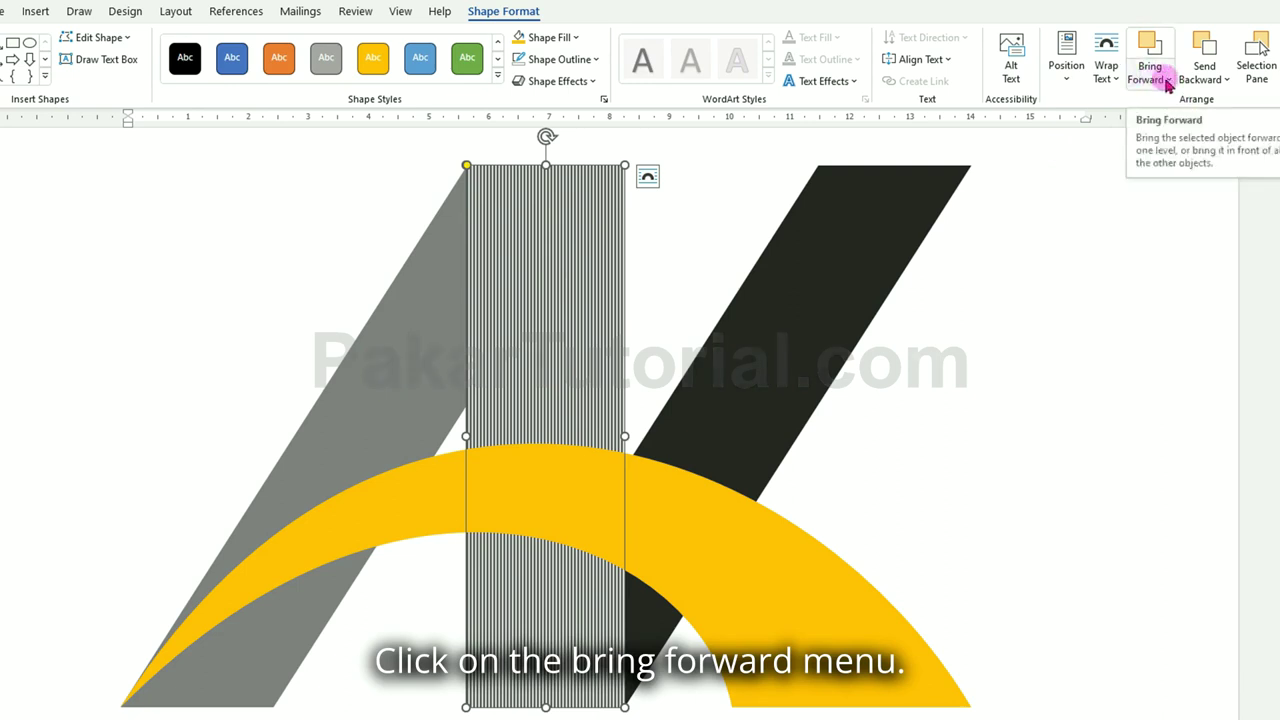
click(1168, 80)
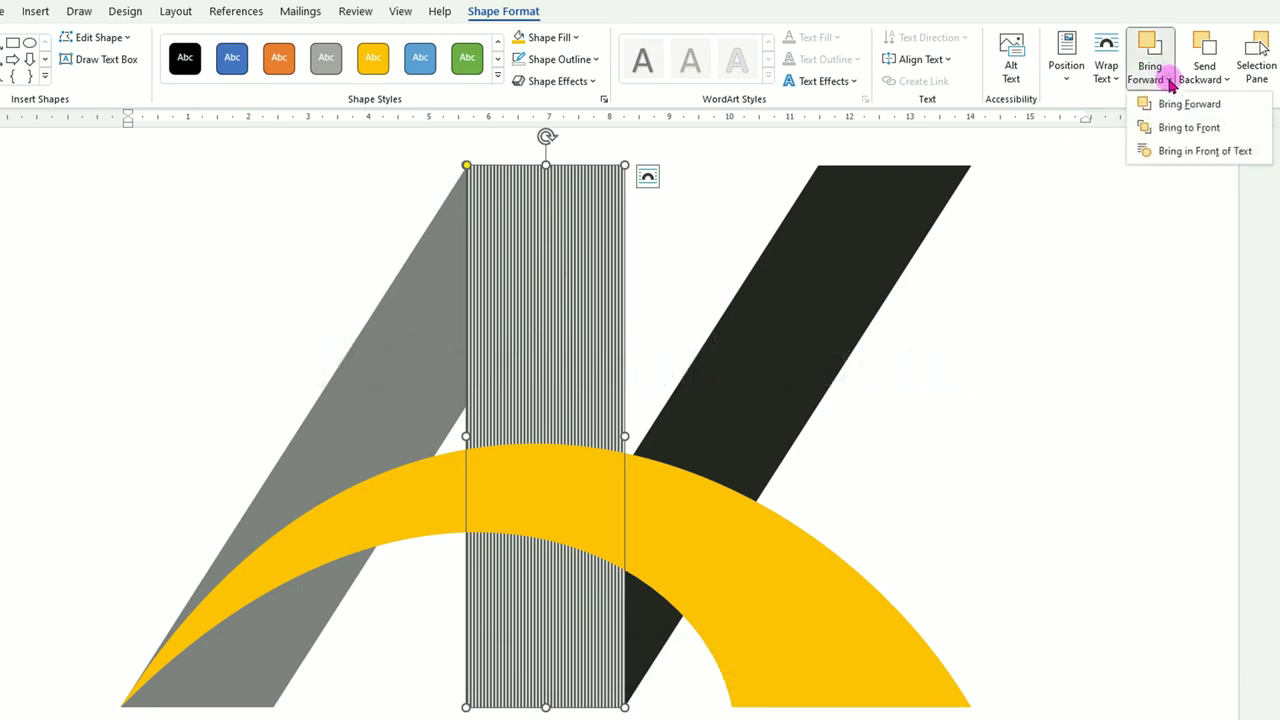
click(1188, 130)
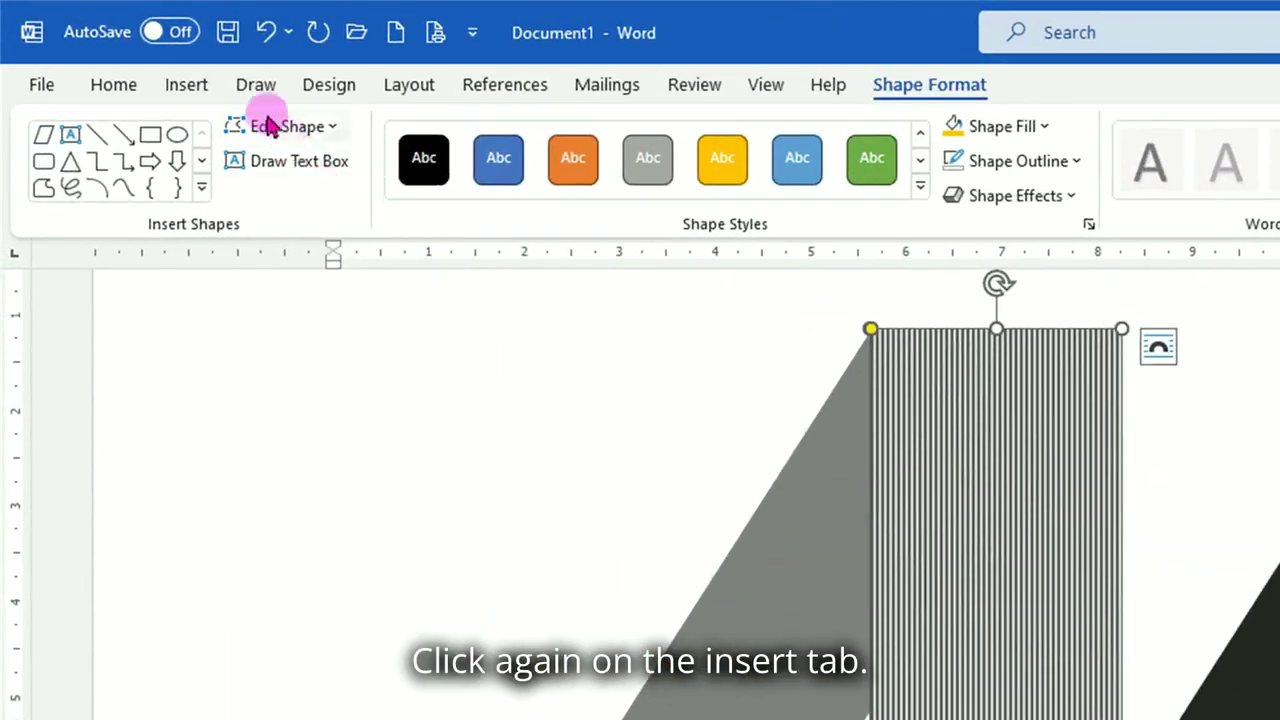
Draw an isosceles triangle at the grey stroke's bottom-left corner, its base matching the stroke's width.
click(190, 88)
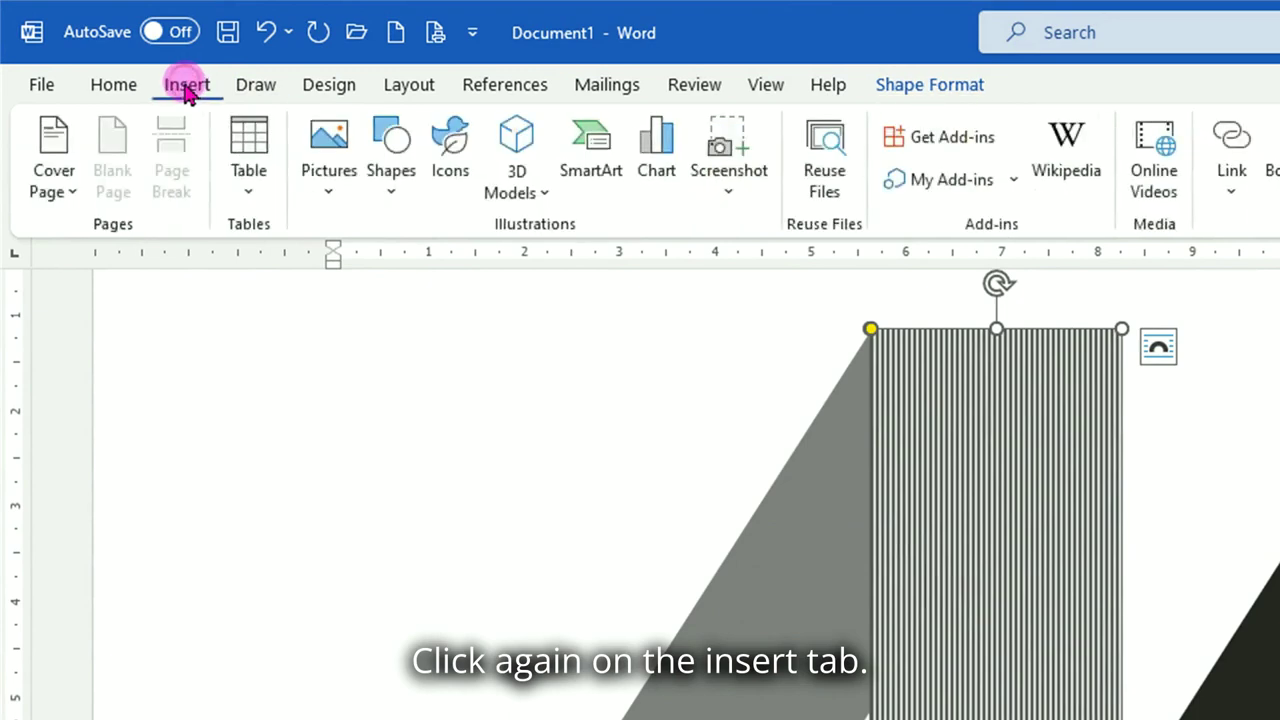
click(395, 195)
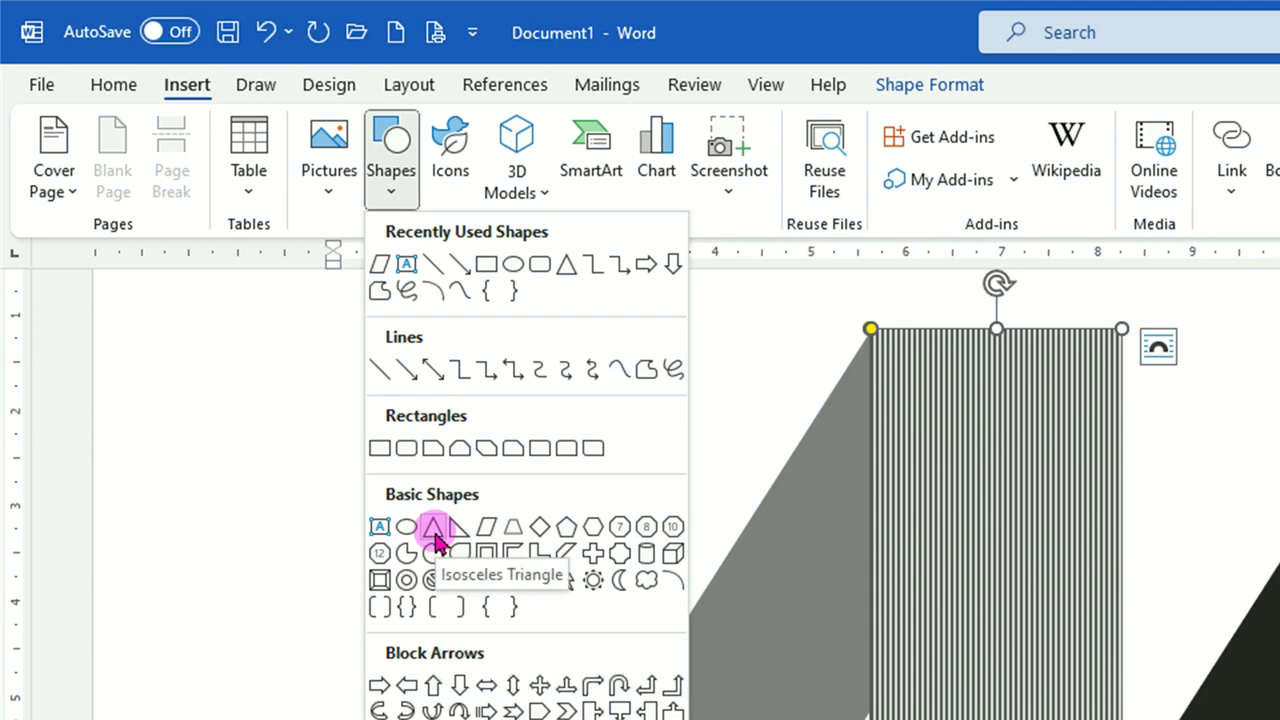
click(436, 537)
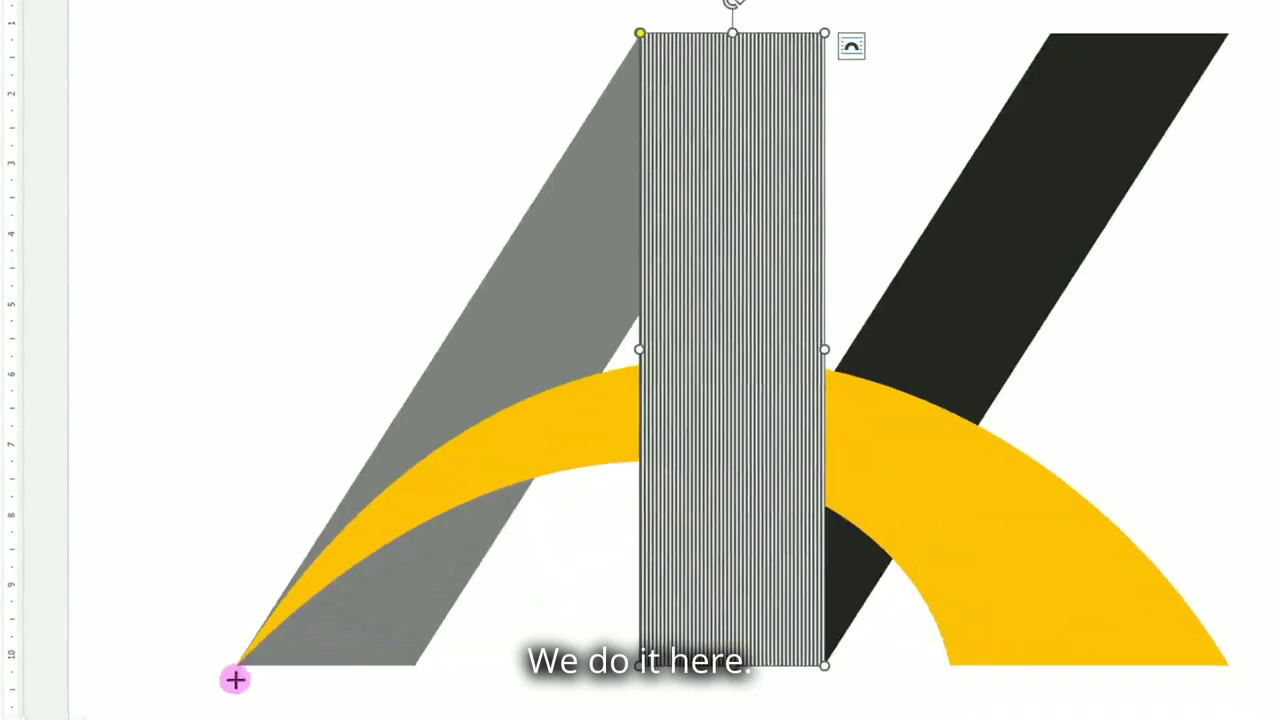
drag(238, 663, 404, 499)
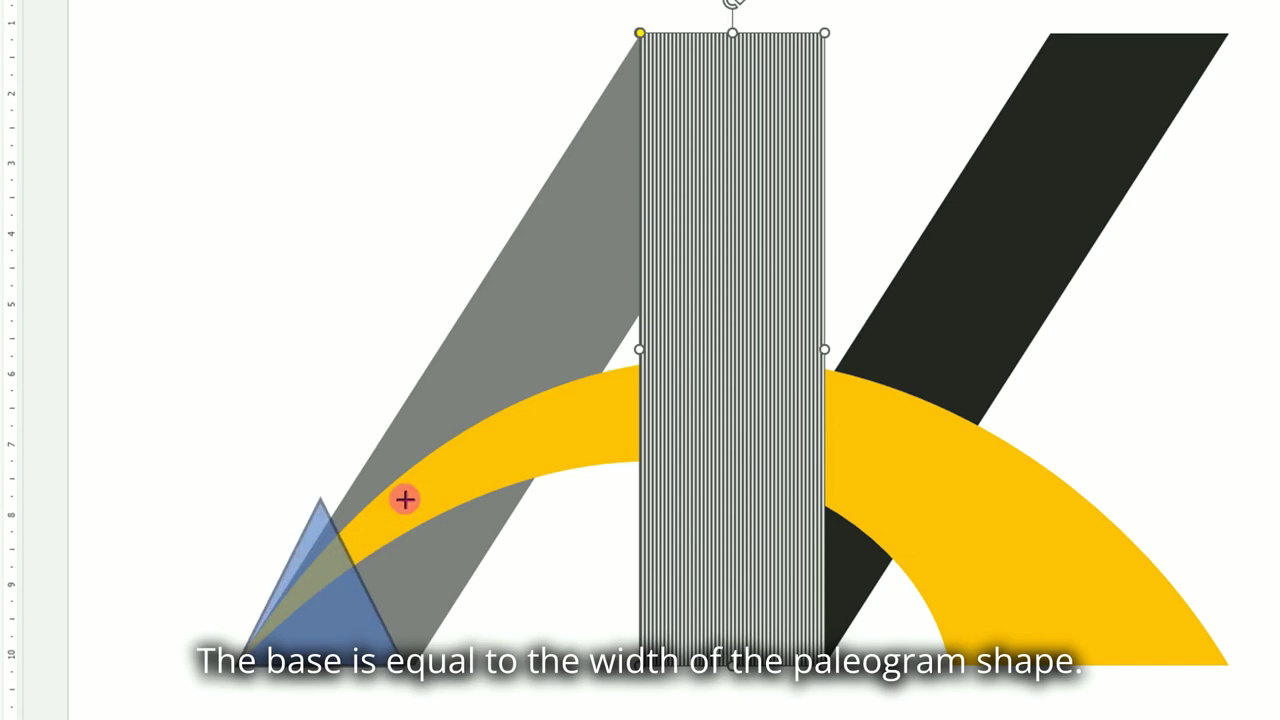
drag(404, 499, 410, 424)
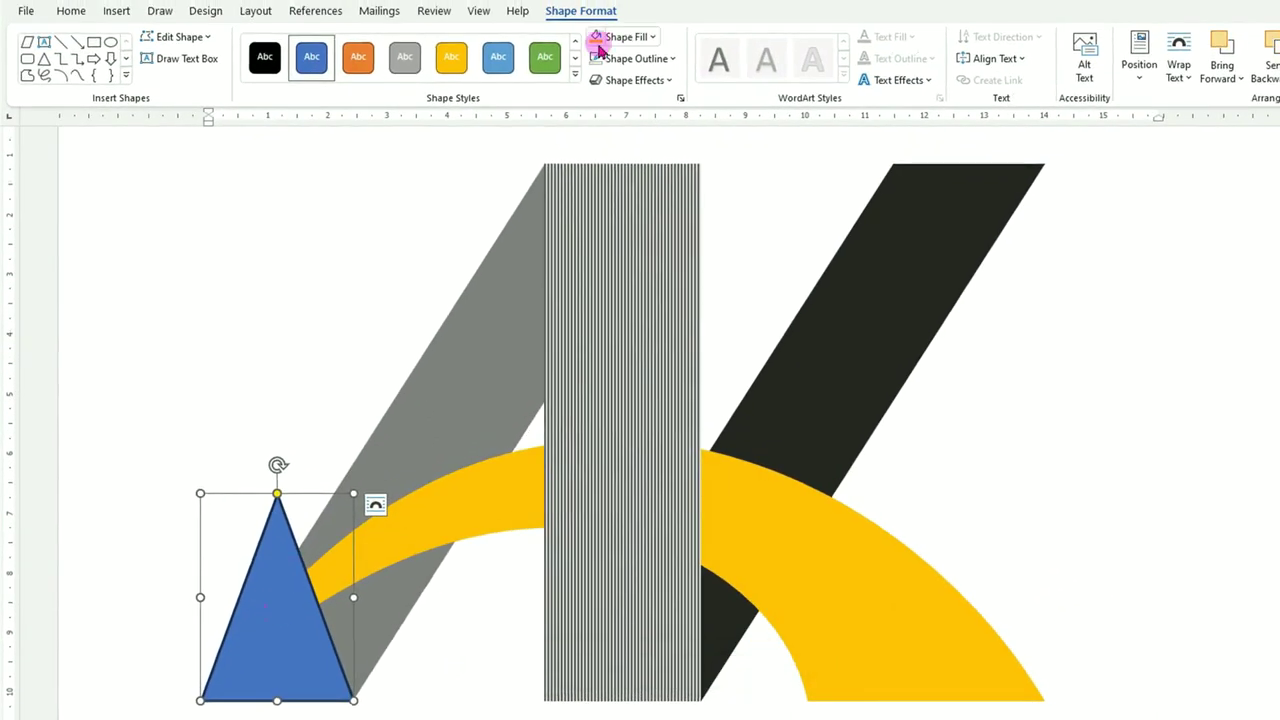
Remove the triangle's outline and give it a solid red fill.
click(673, 63)
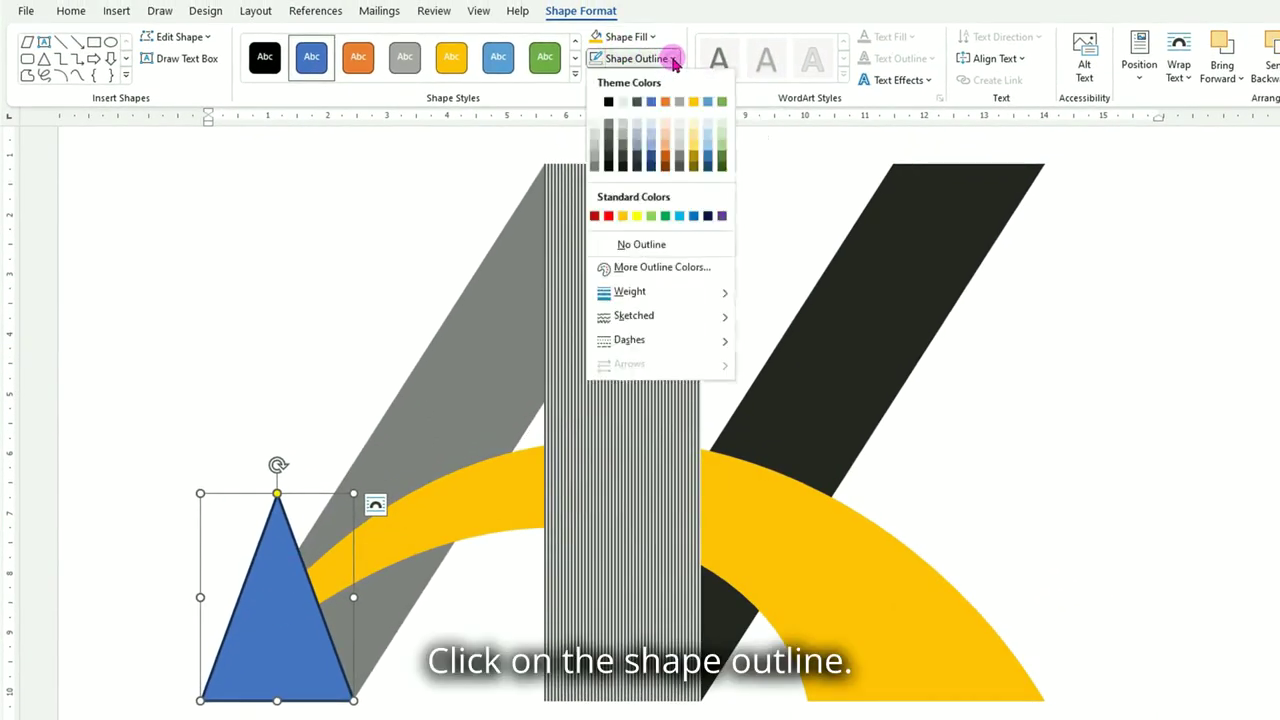
click(640, 246)
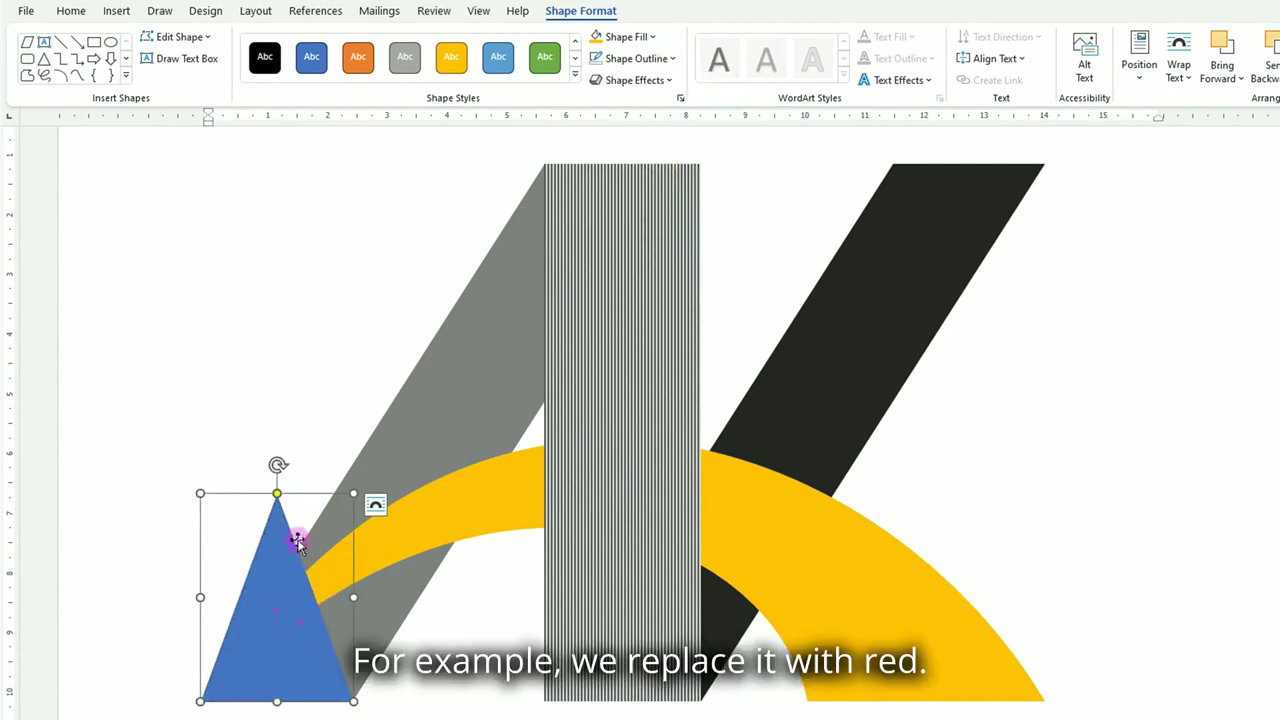
click(655, 38)
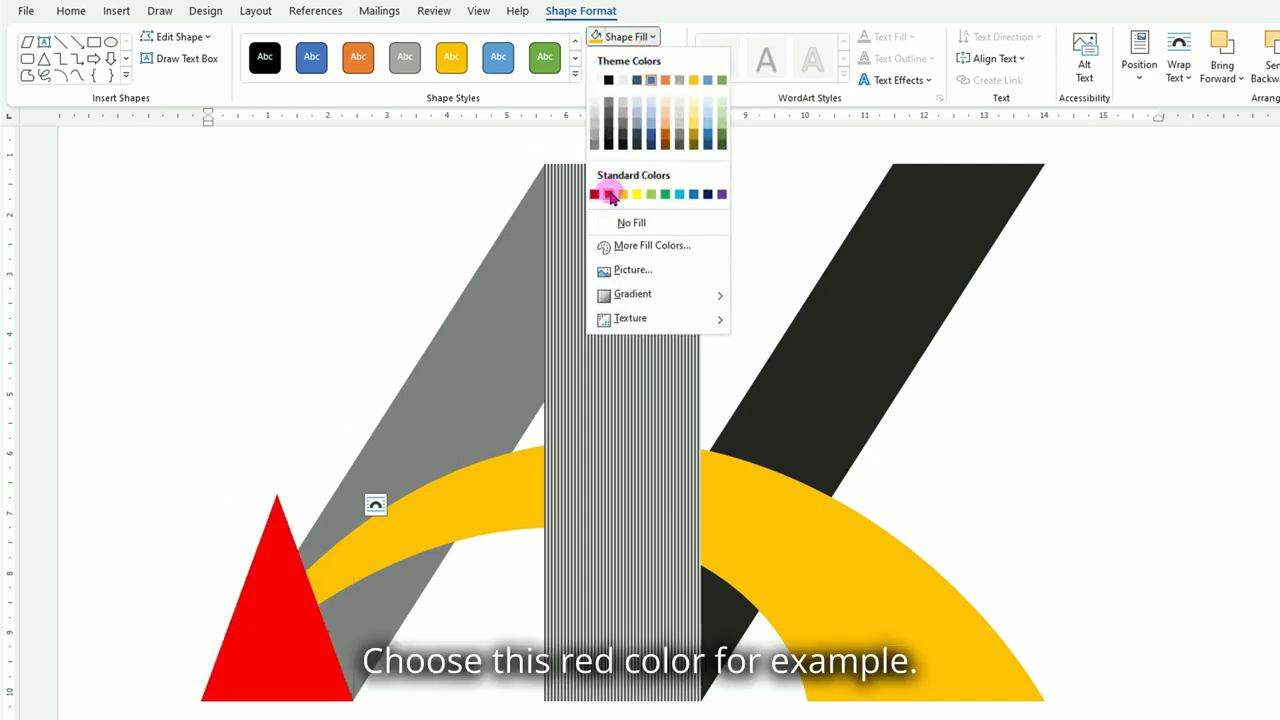
click(611, 196)
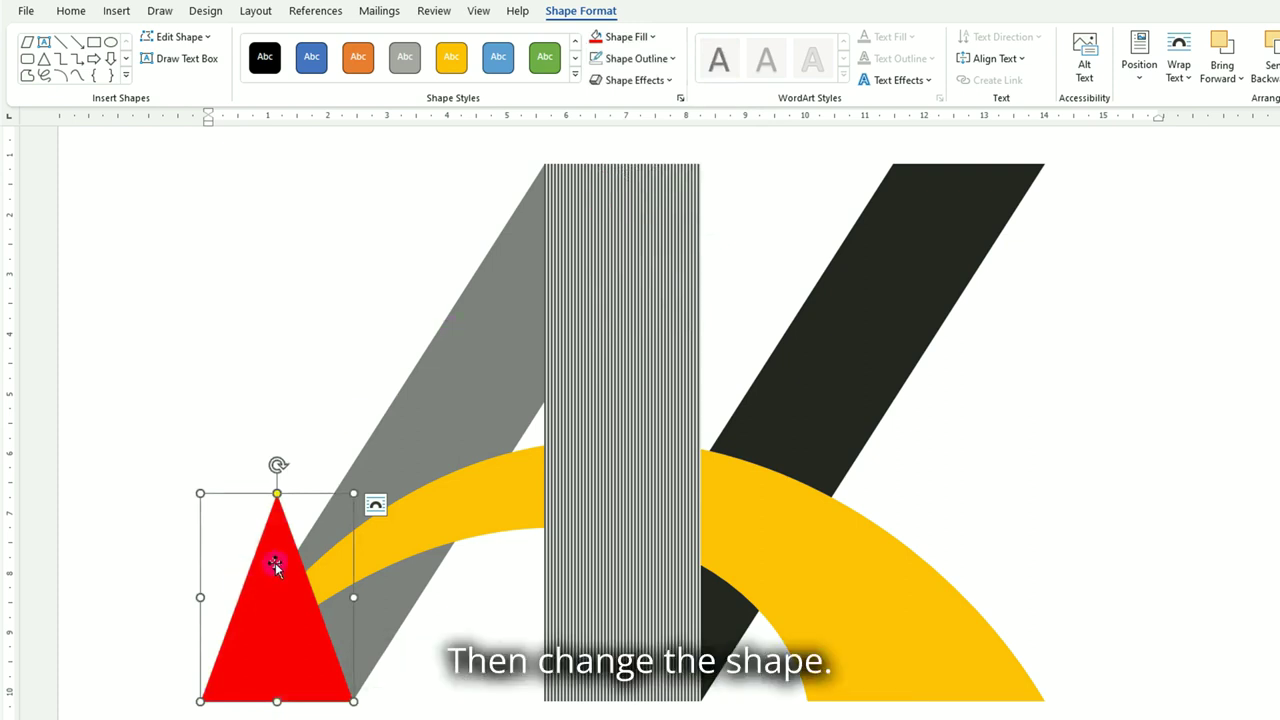
click(177, 38)
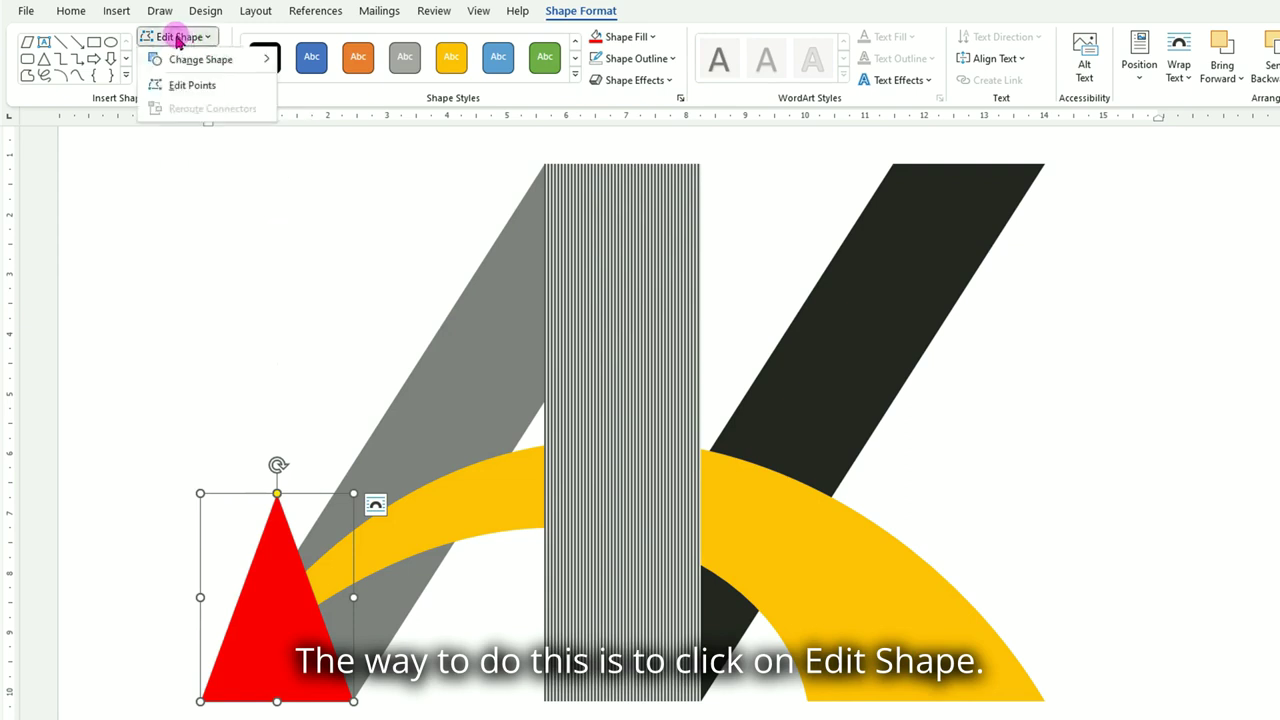
Edit the triangle's points so its apex and edges curve along the yellow arch's inner edge.
click(196, 88)
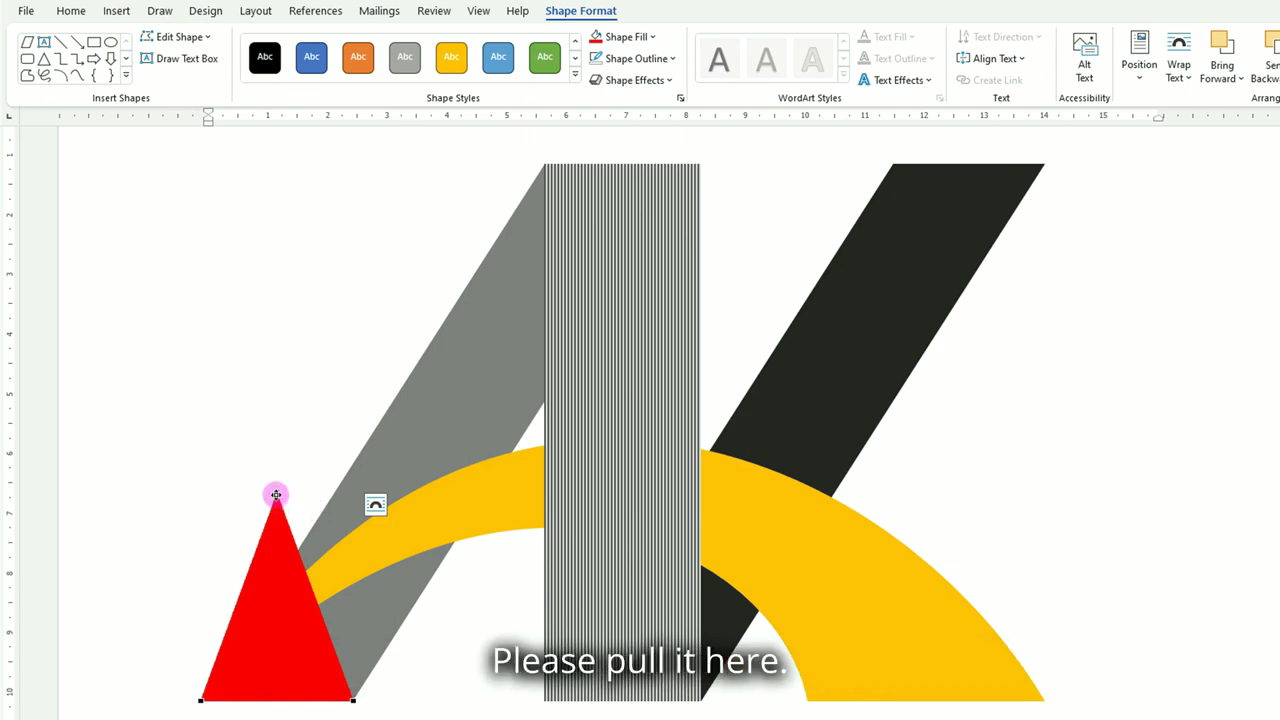
drag(276, 495, 369, 519)
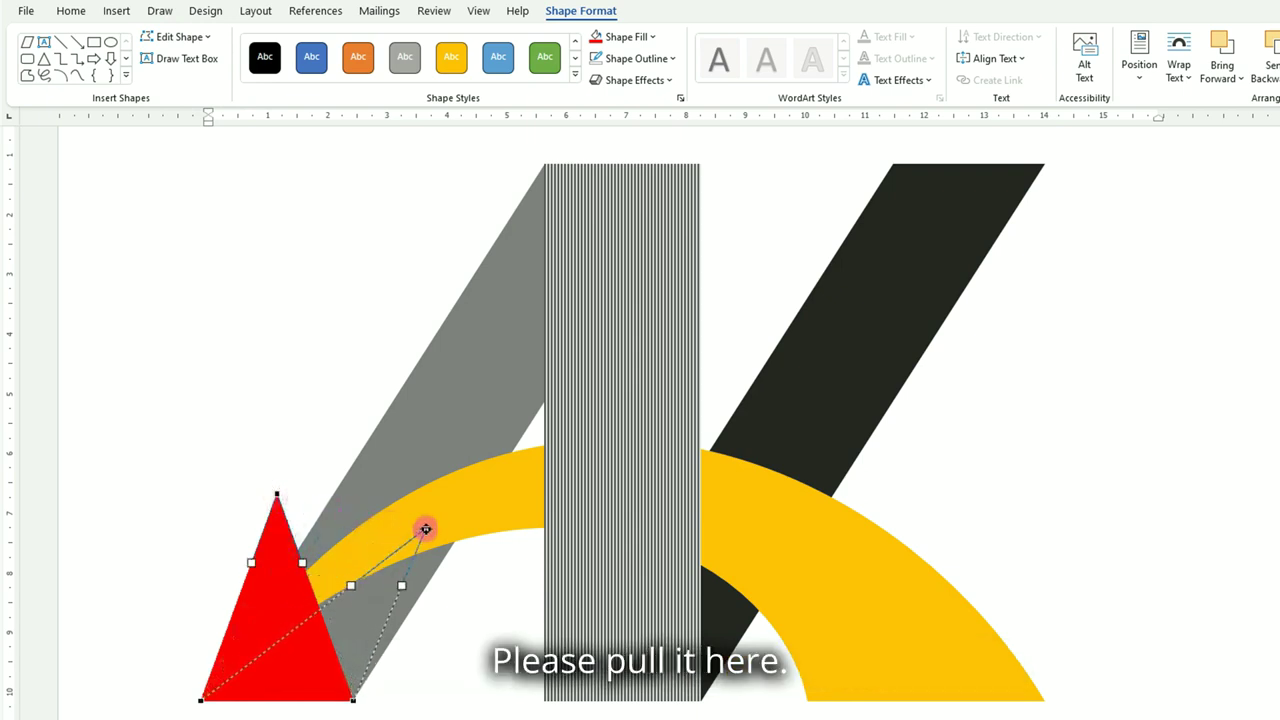
drag(369, 519, 466, 521)
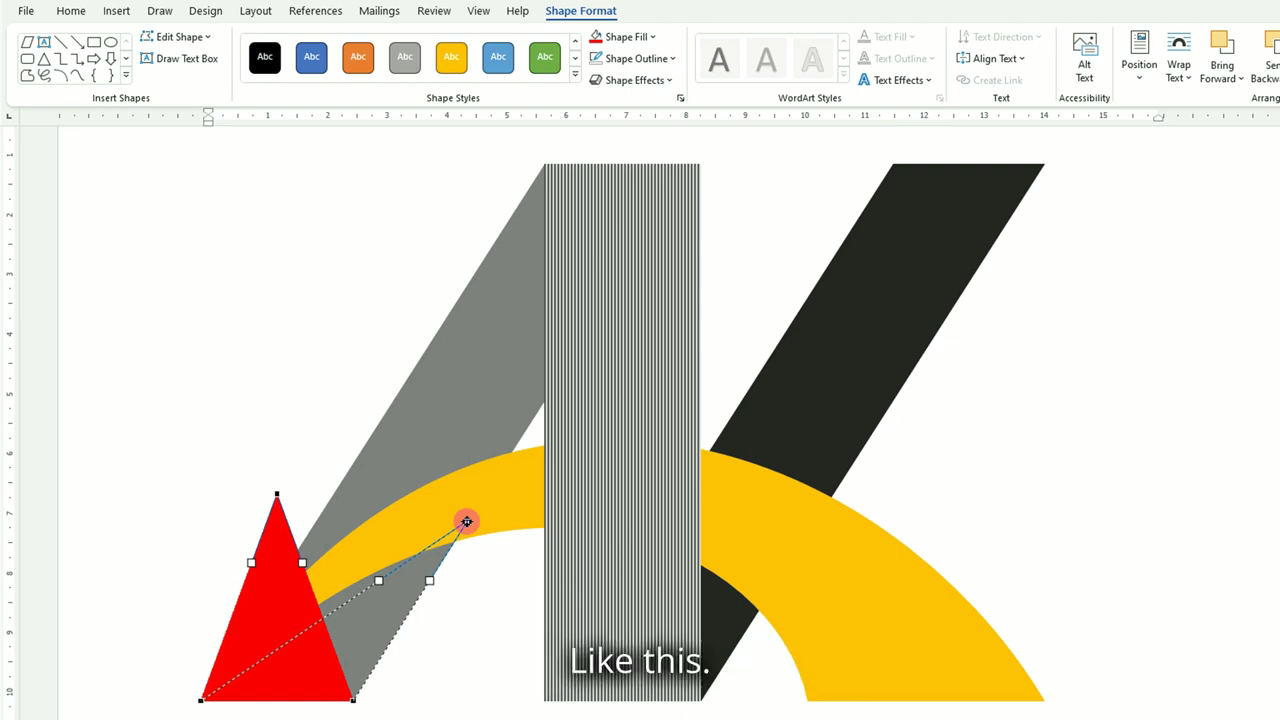
drag(466, 521, 466, 521)
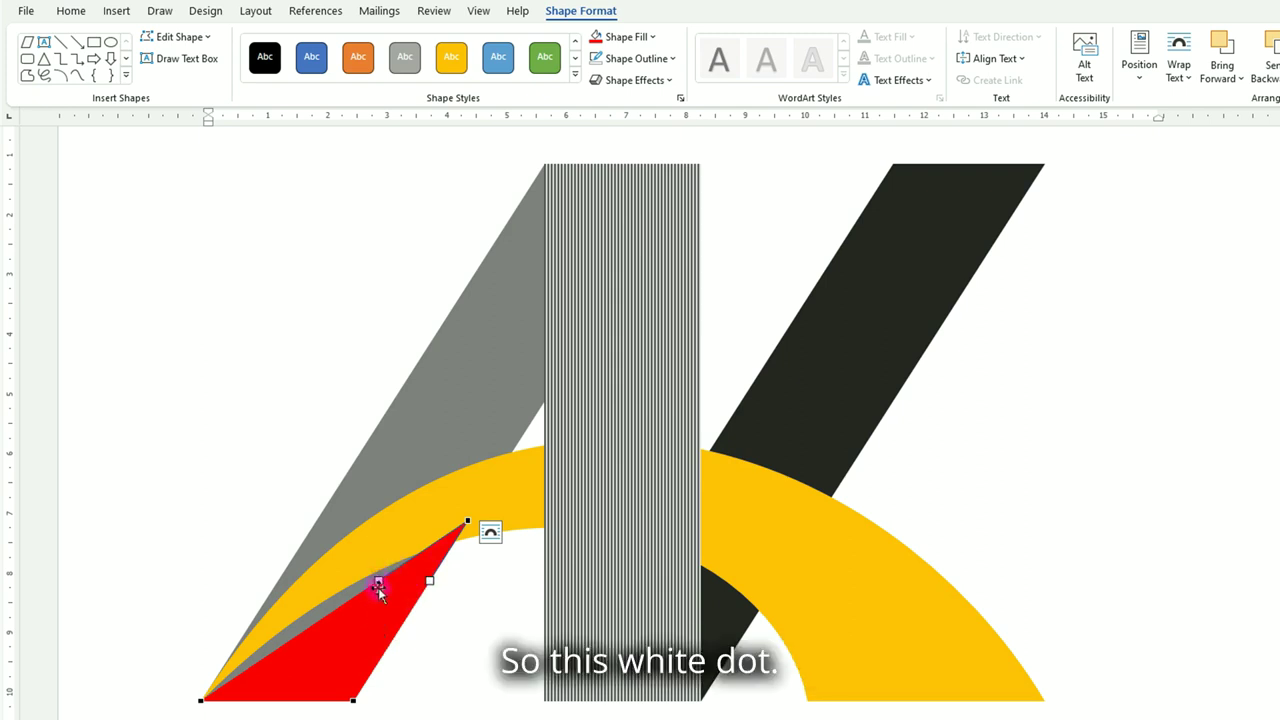
drag(378, 580, 345, 560)
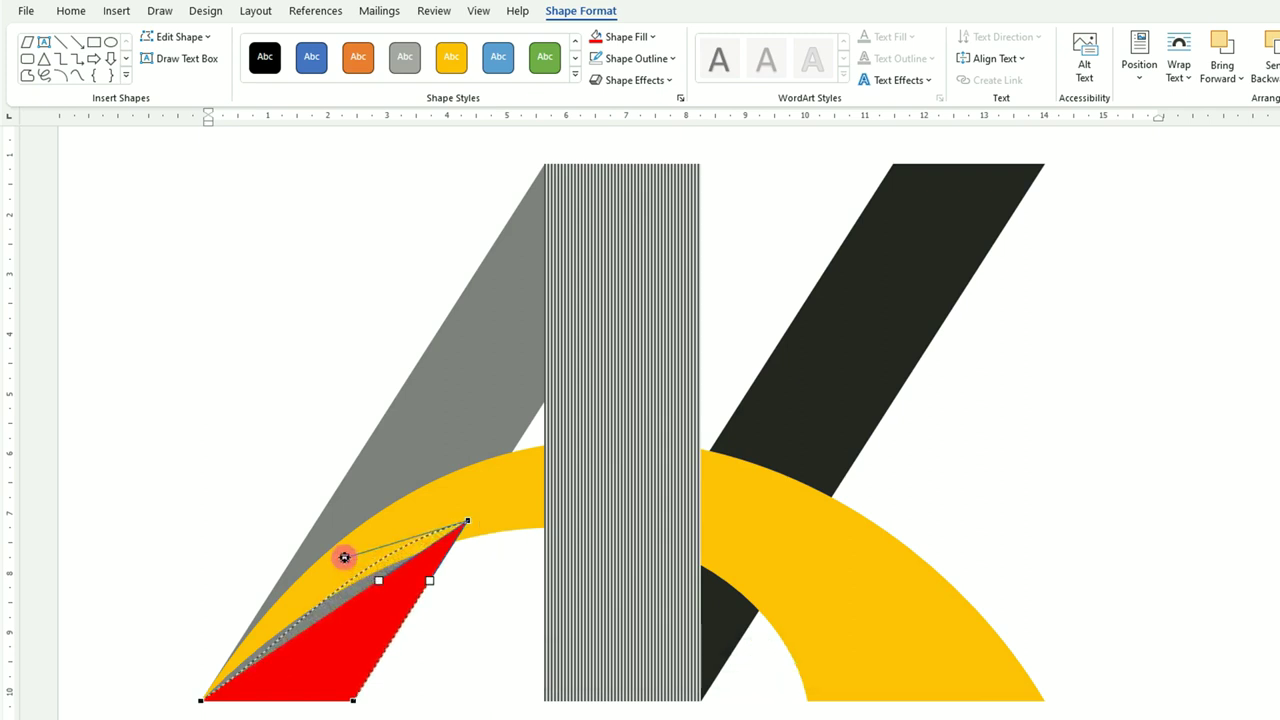
drag(345, 560, 345, 557)
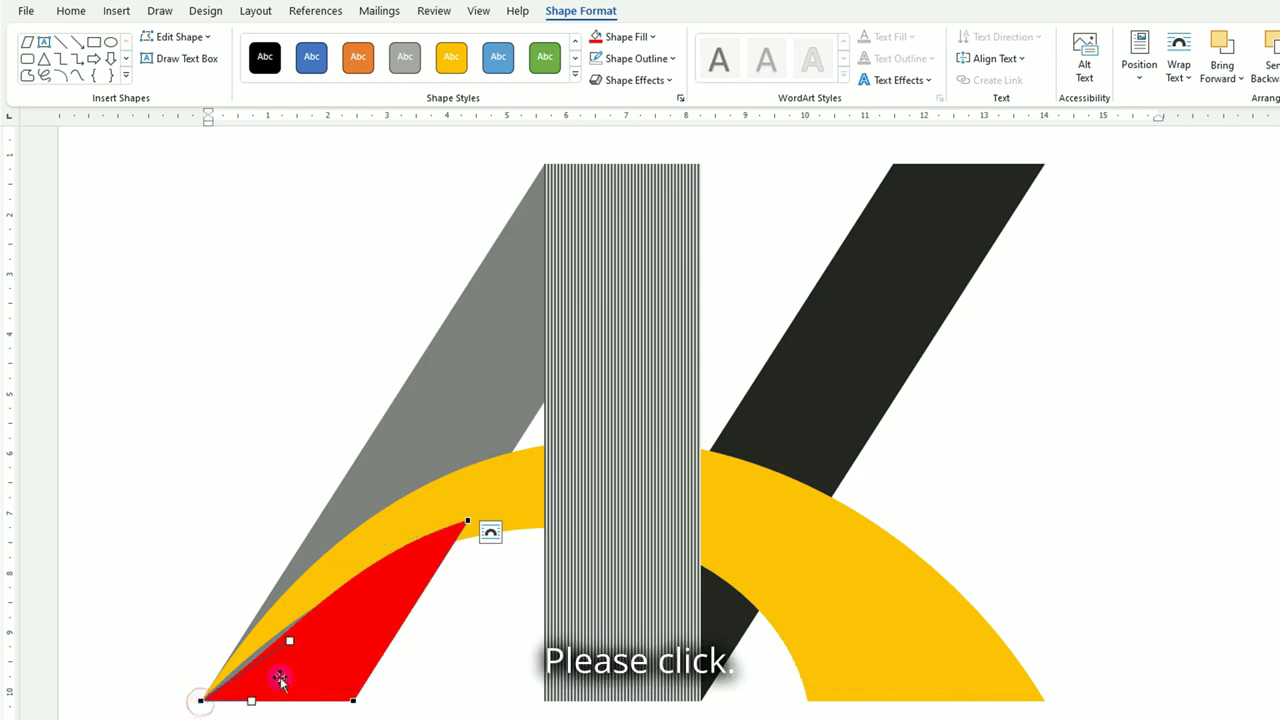
drag(288, 641, 278, 614)
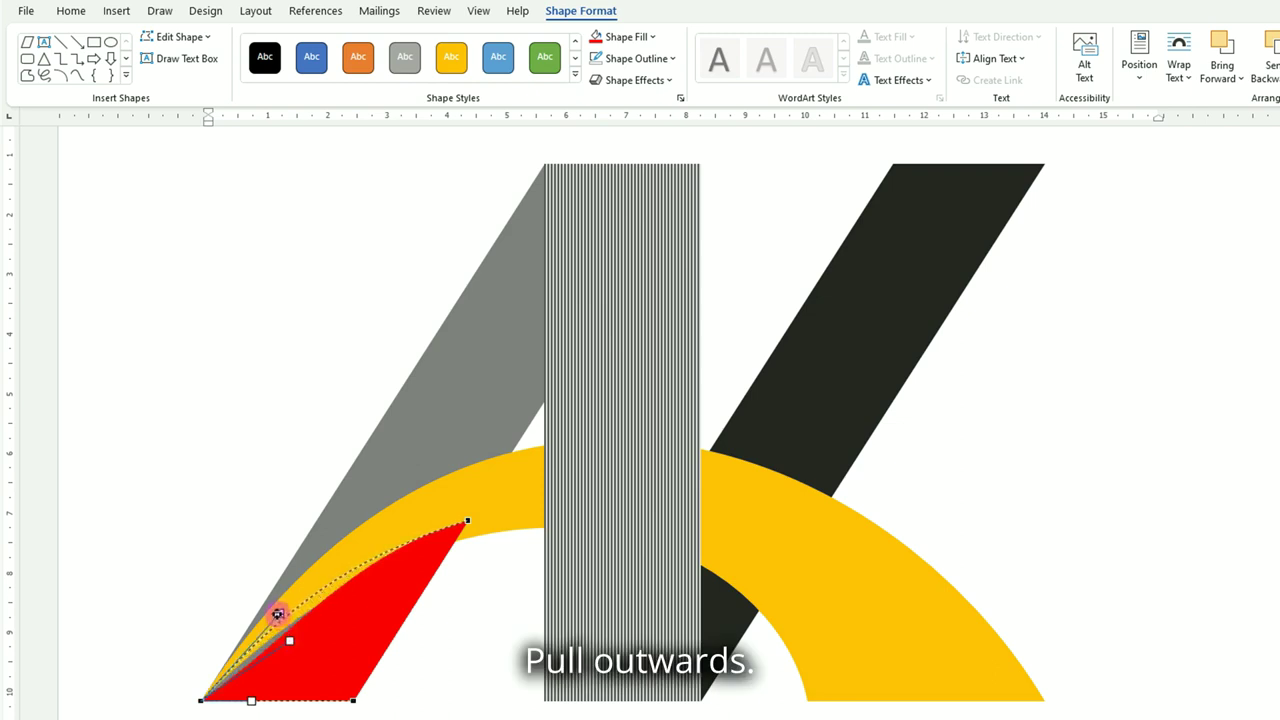
drag(276, 611, 276, 611)
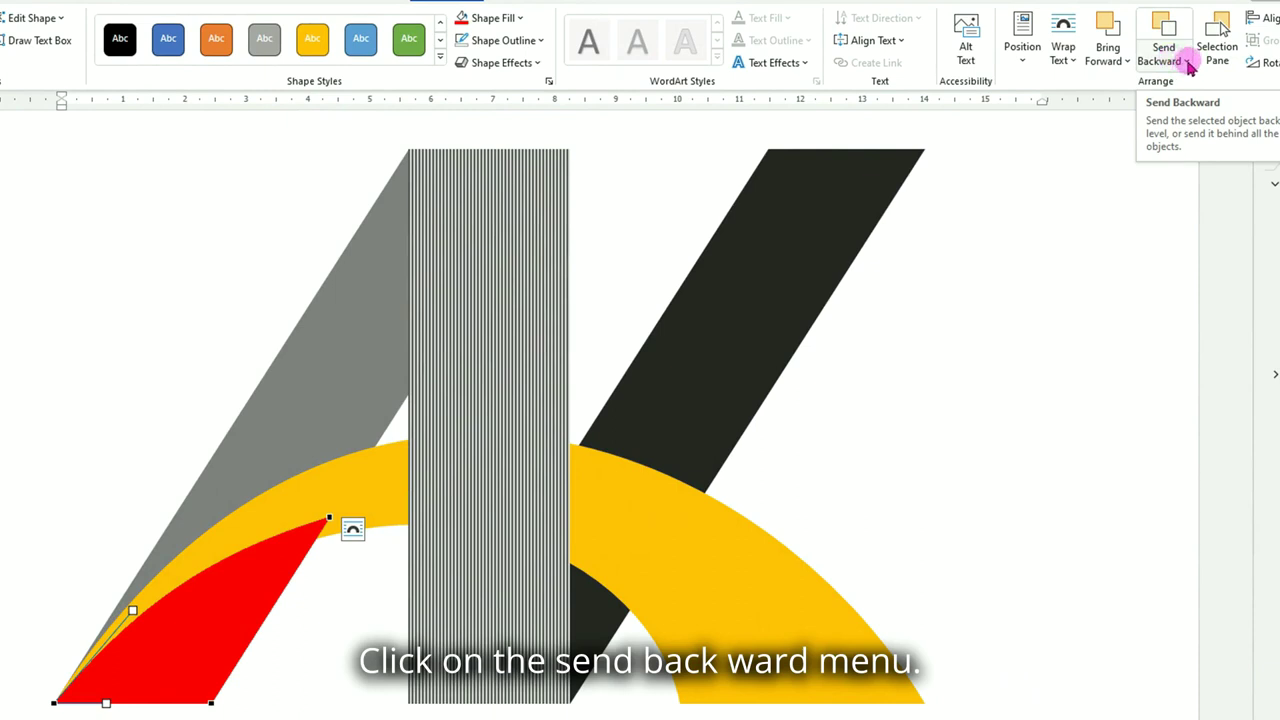
Send the red piece to the back and select the A's grey left stroke.
click(1188, 62)
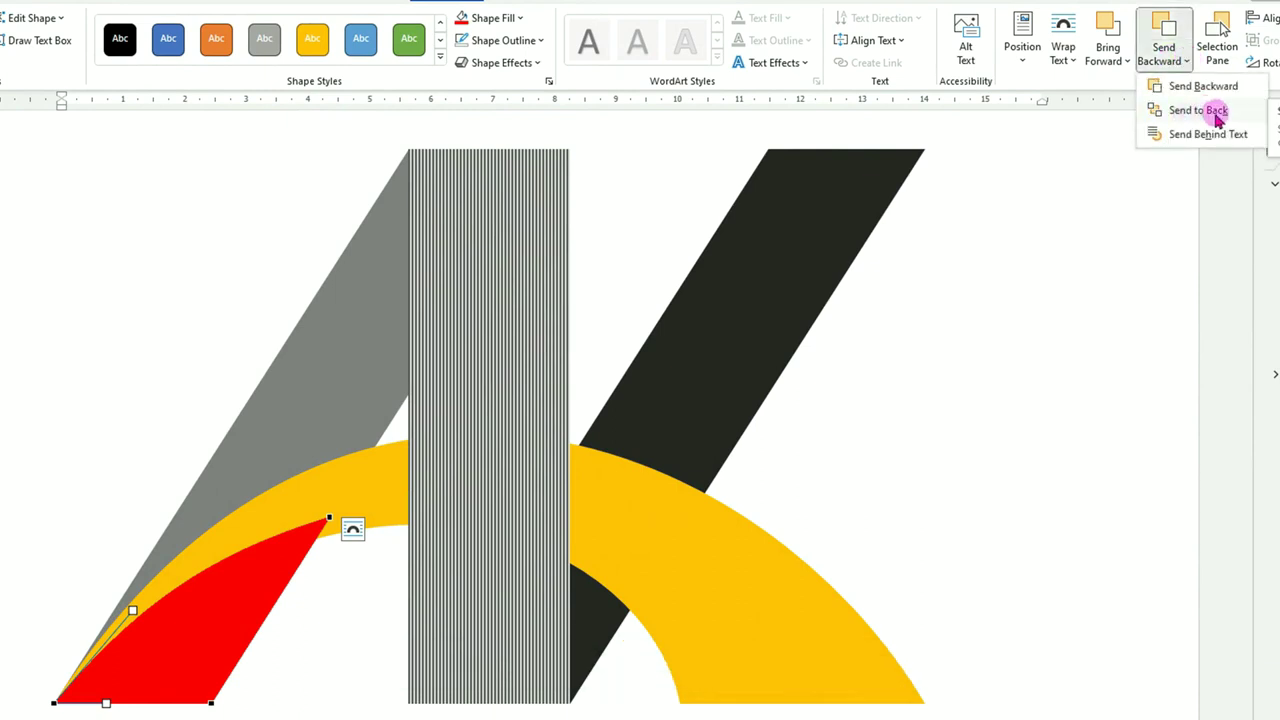
click(1198, 112)
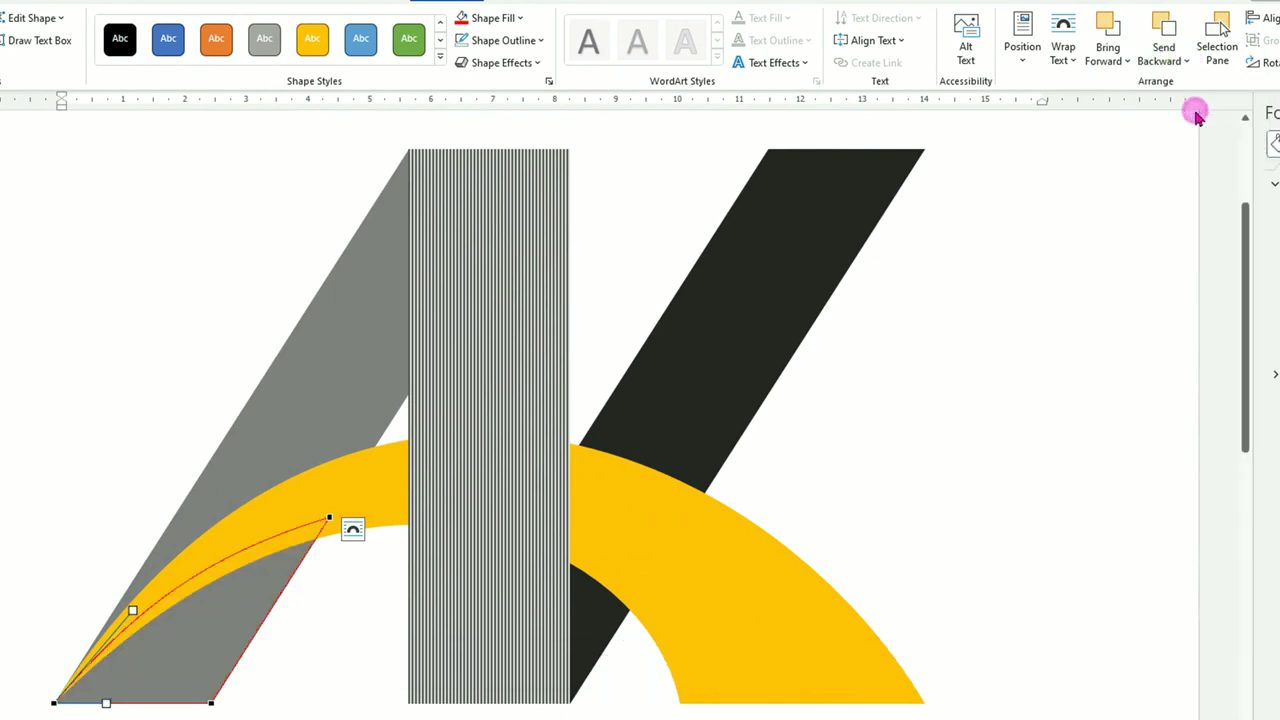
click(179, 703)
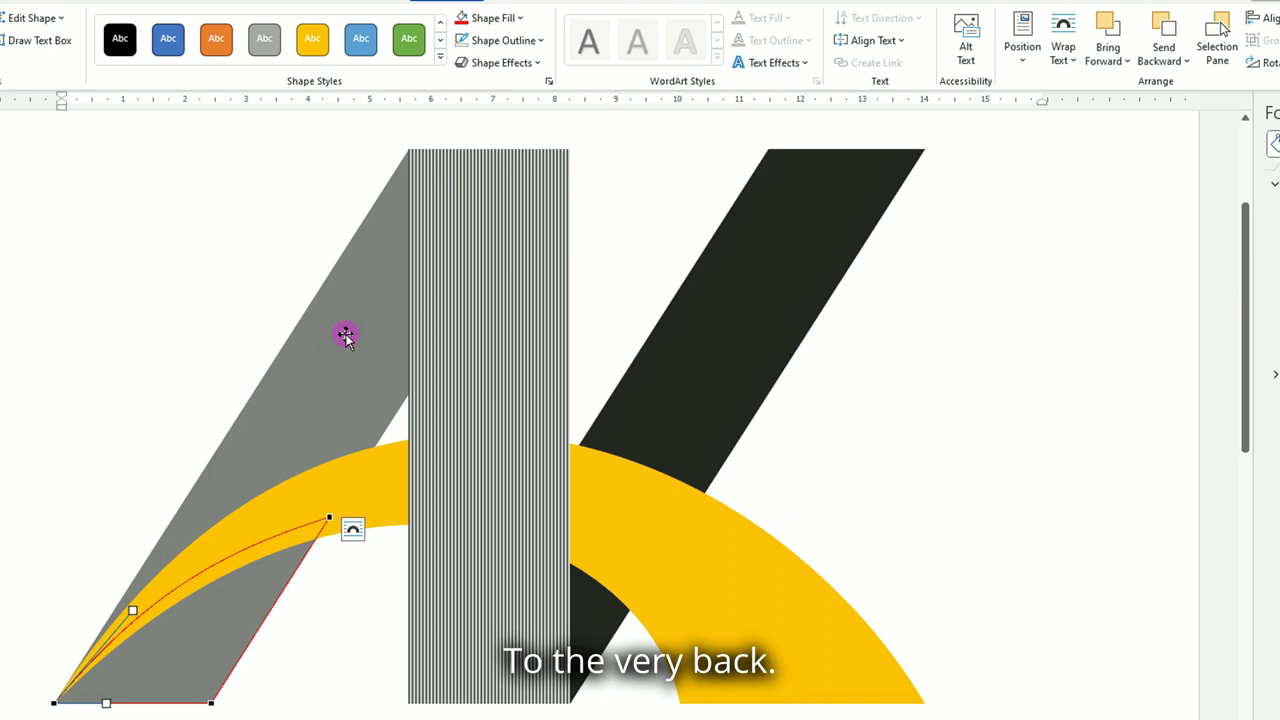
click(345, 336)
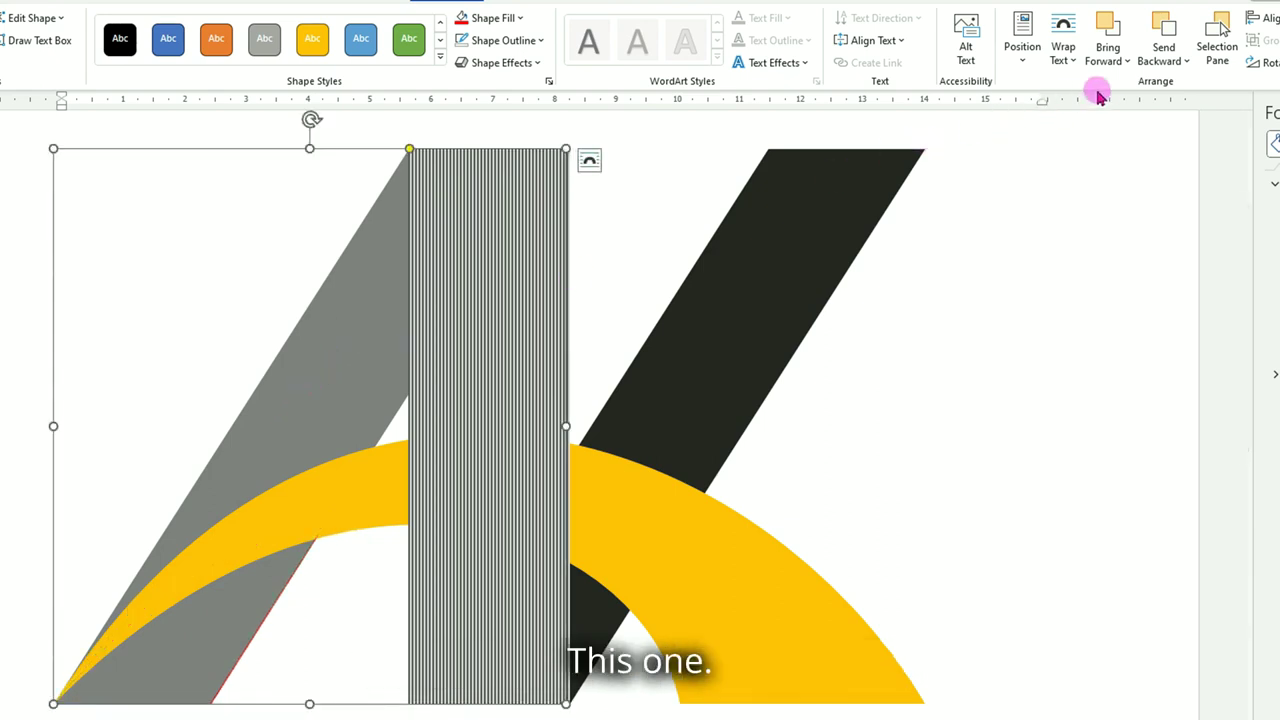
Send the grey left stroke to the very back and deselect the logo shapes.
click(1188, 62)
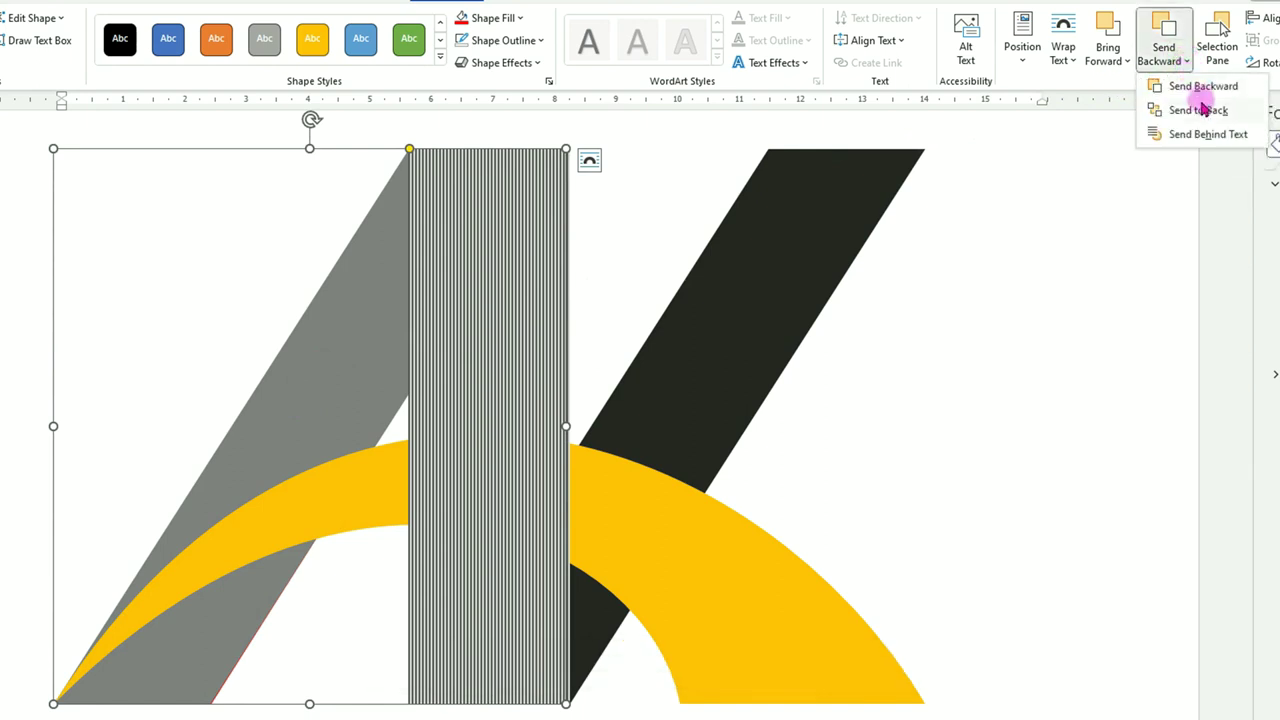
click(1200, 110)
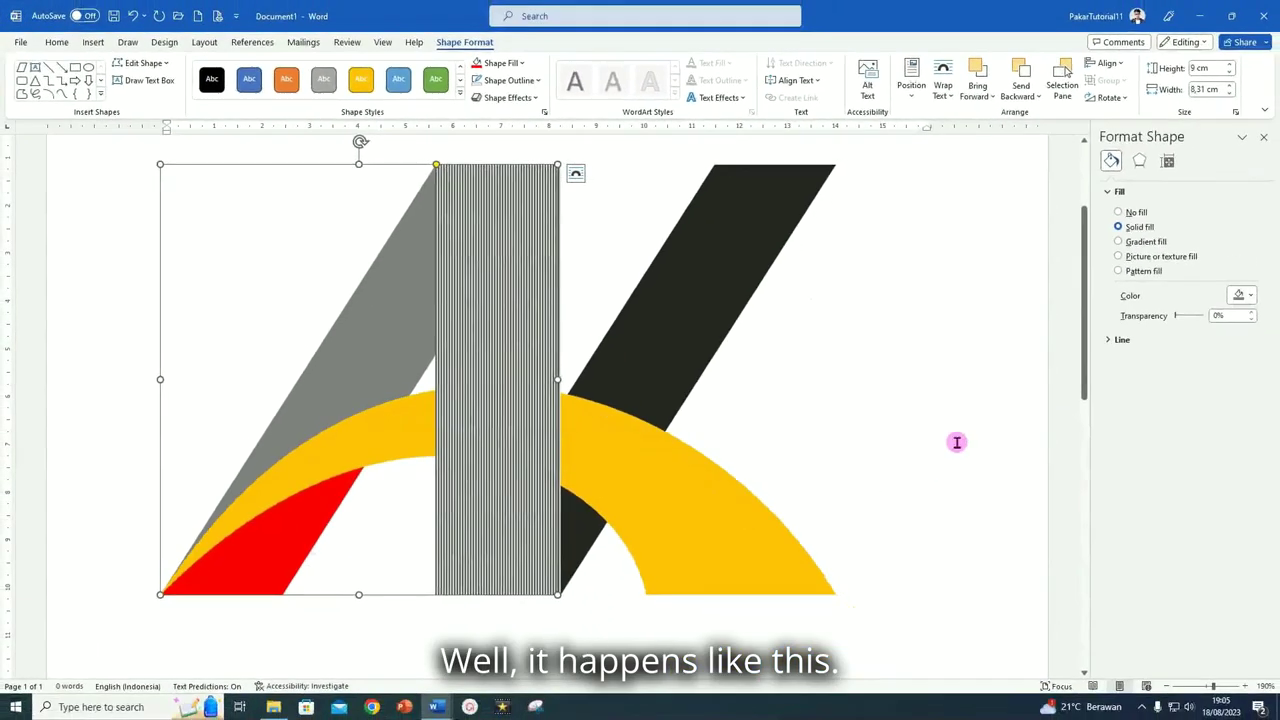
click(957, 442)
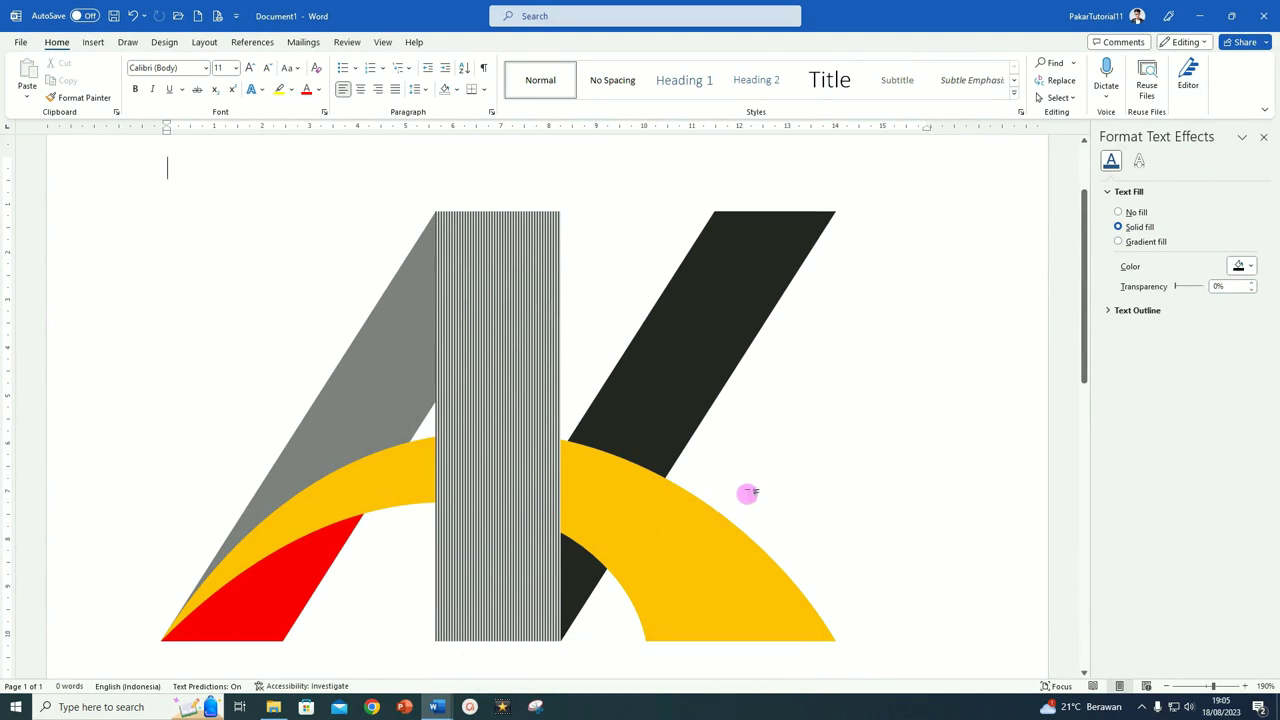
scroll(414, 461, down, 1)
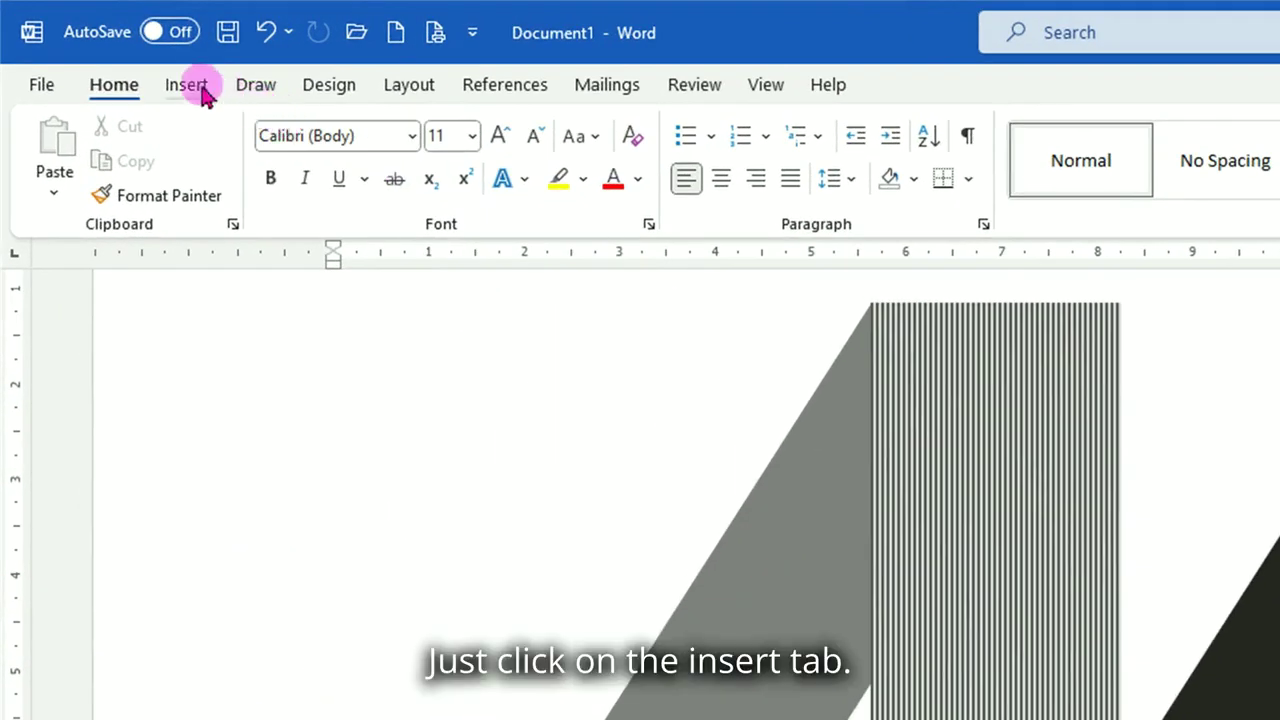
click(192, 88)
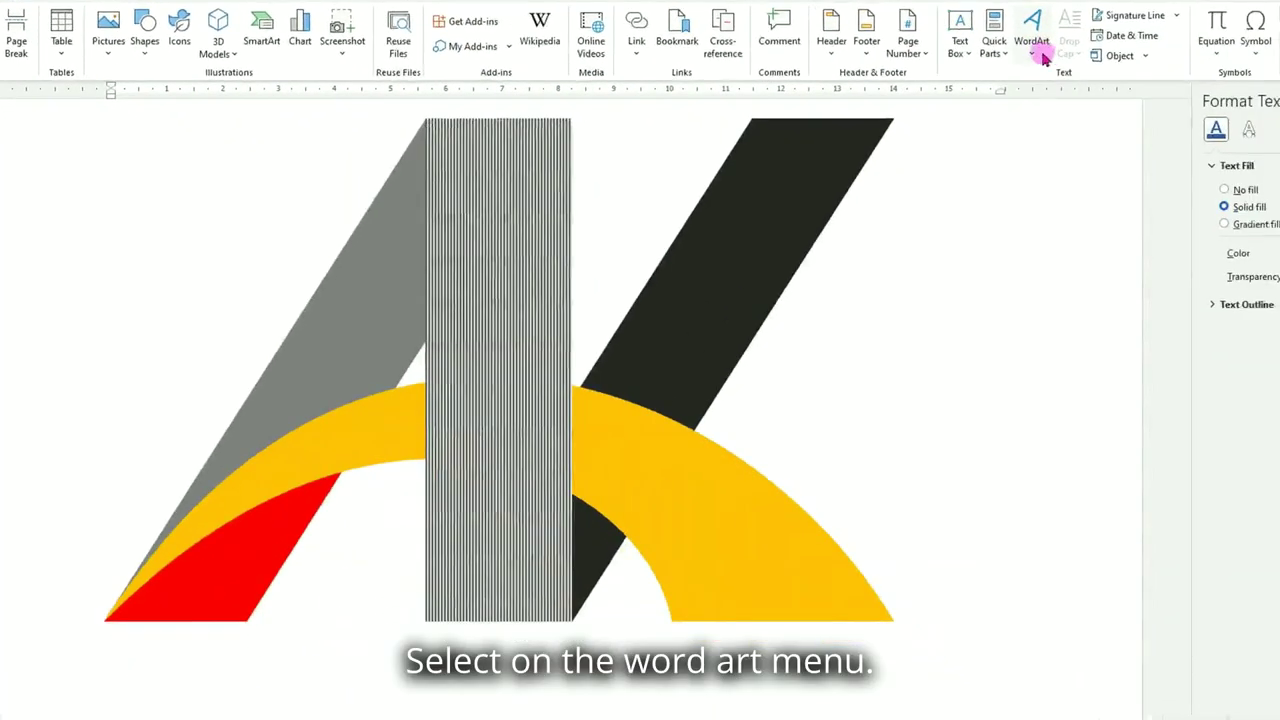
Insert plain black WordArt beneath the yellow arc and replace its placeholder with the name text.
click(1033, 45)
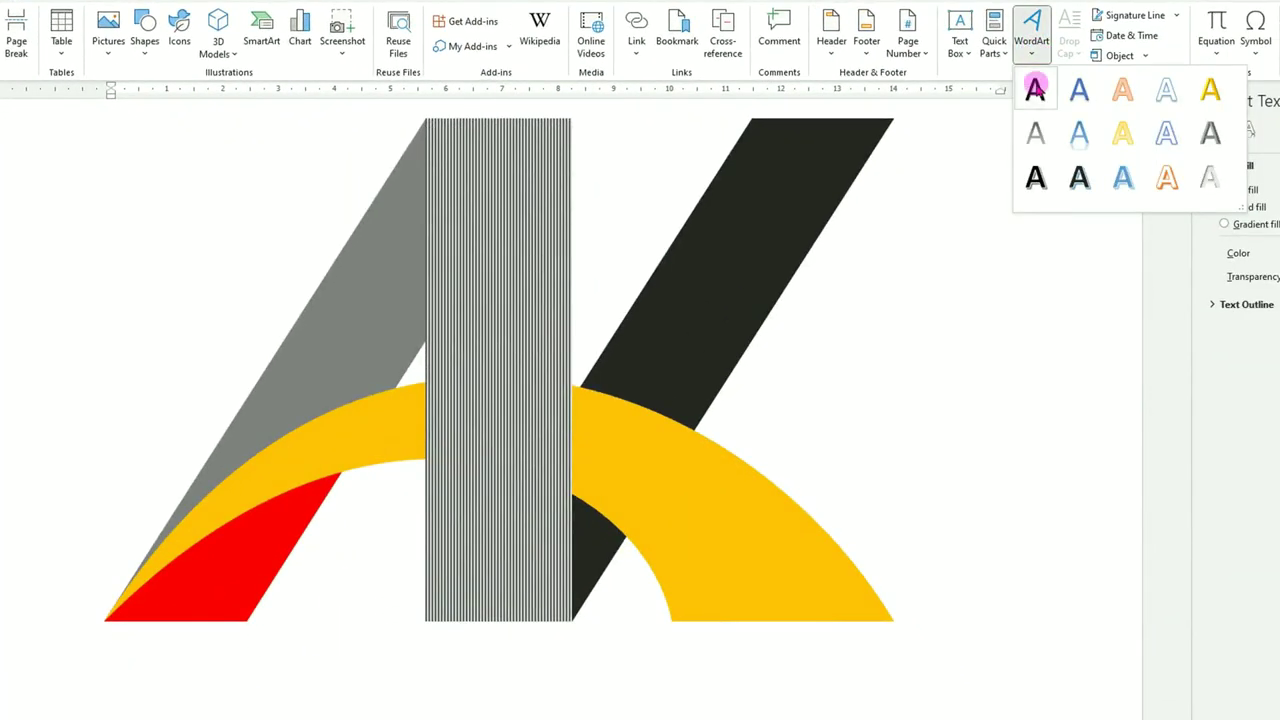
click(1035, 90)
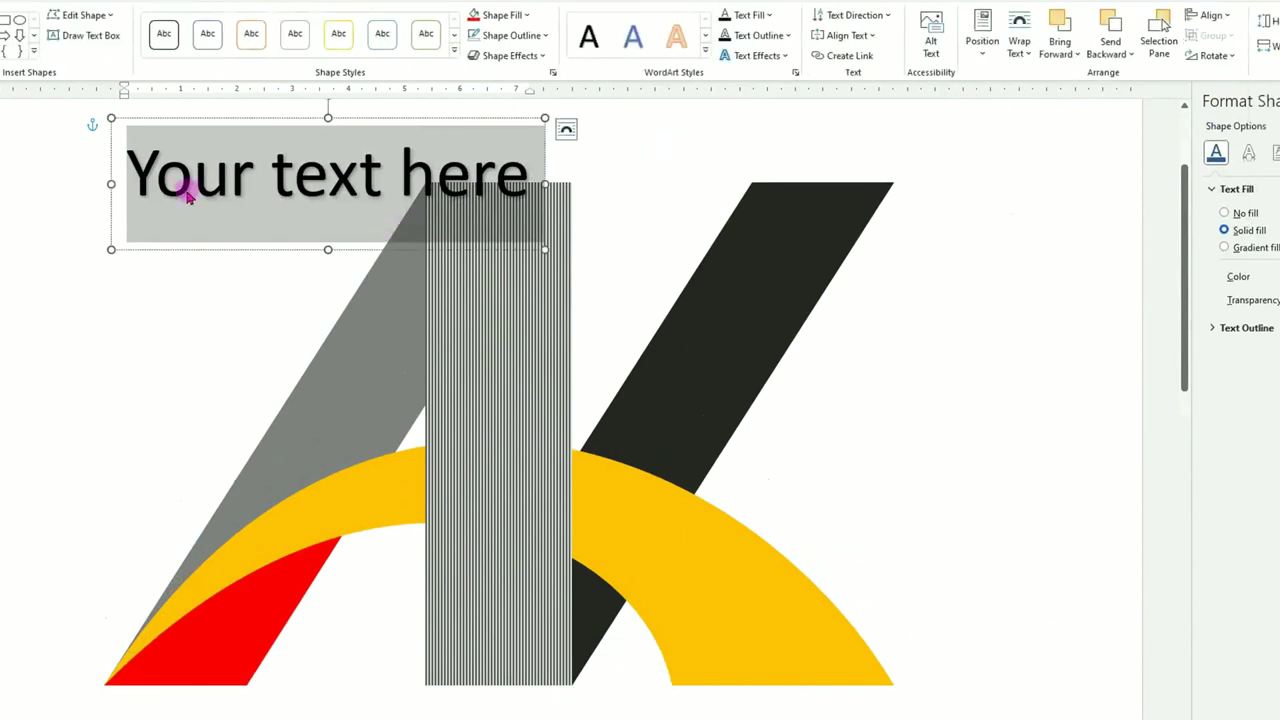
drag(300, 250, 322, 709)
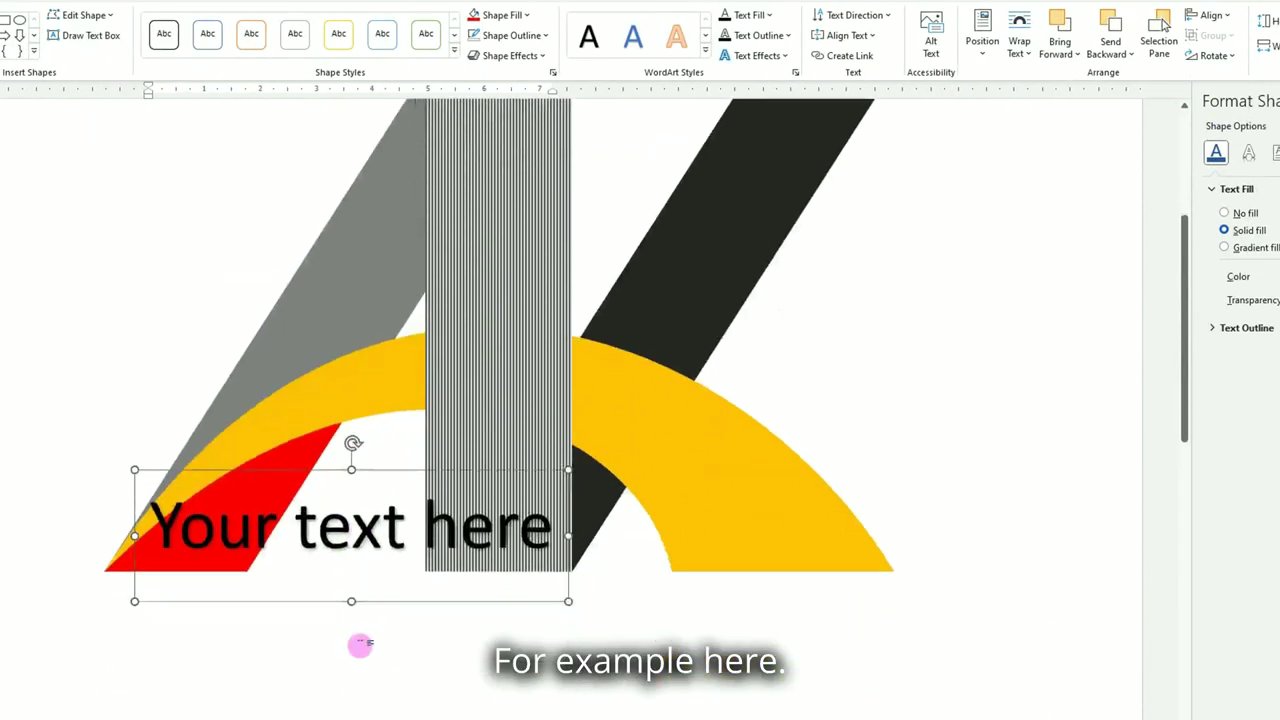
drag(322, 709, 380, 534)
key(ctrl+a)
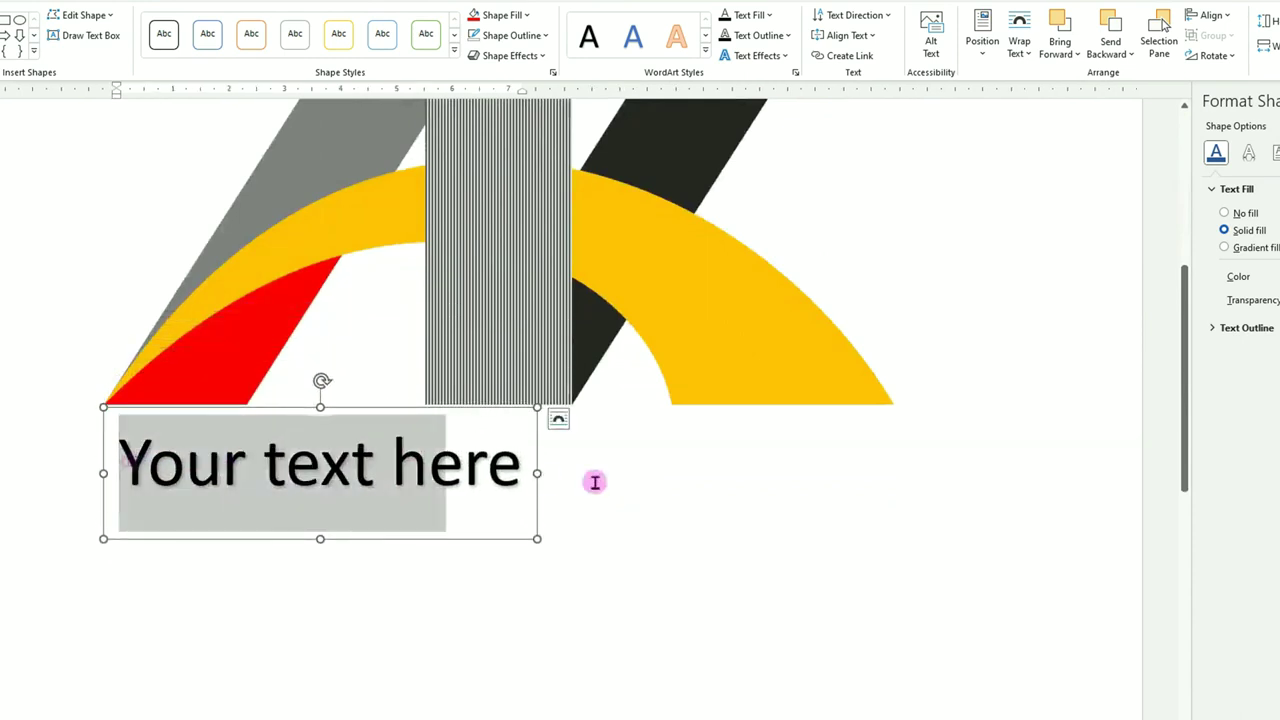
text(AXXXX KXXXXXX)
Format the whole WordArt box as bold Open Sans.
click(435, 539)
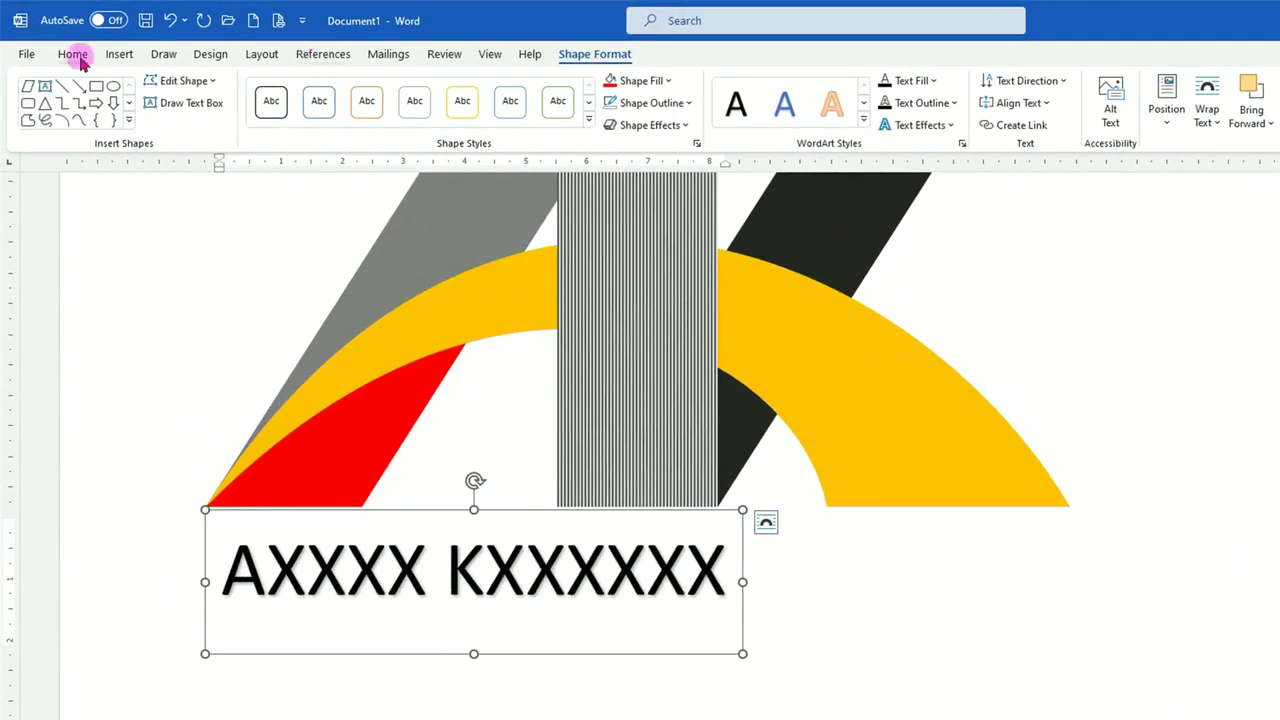
click(80, 58)
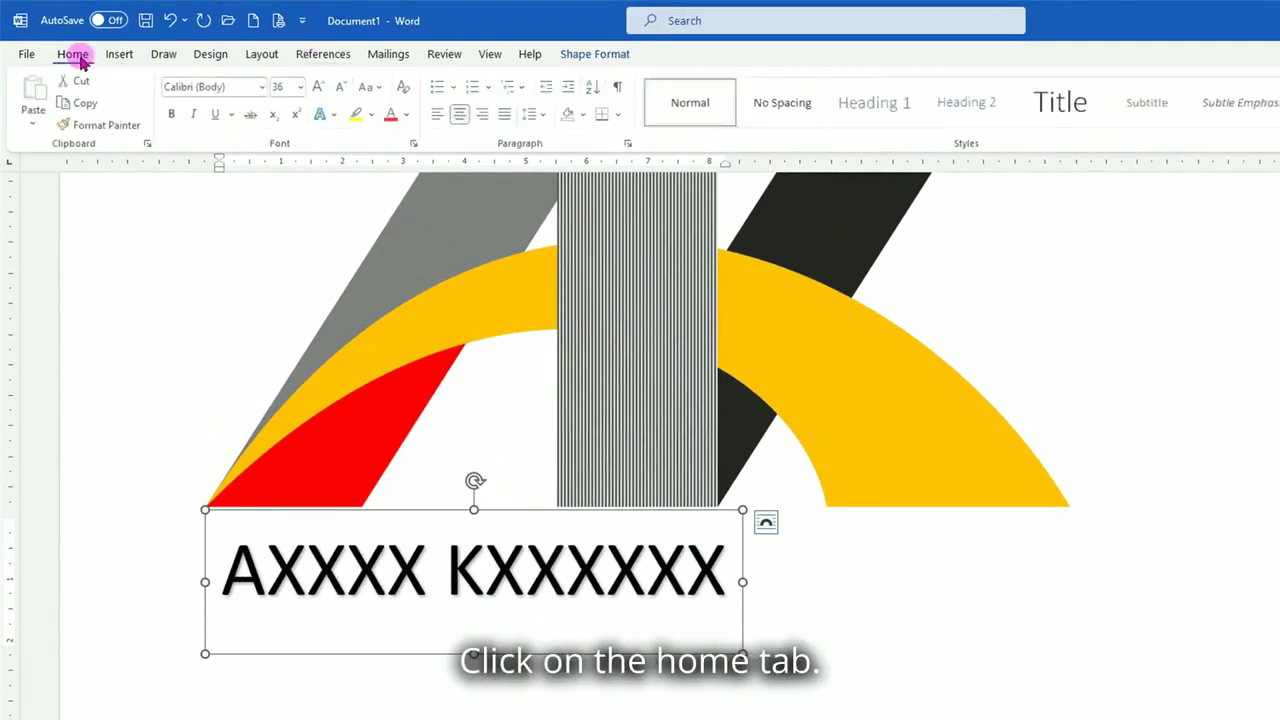
click(265, 88)
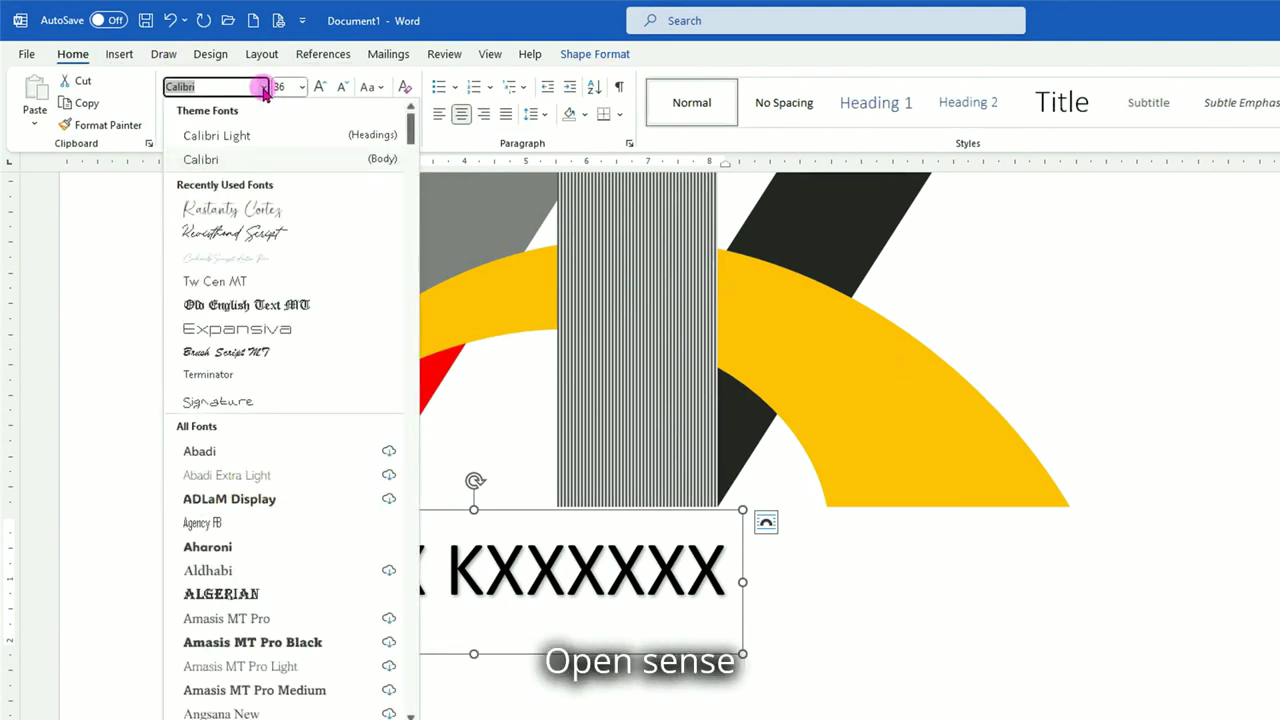
text(Open Sans)
key(Return)
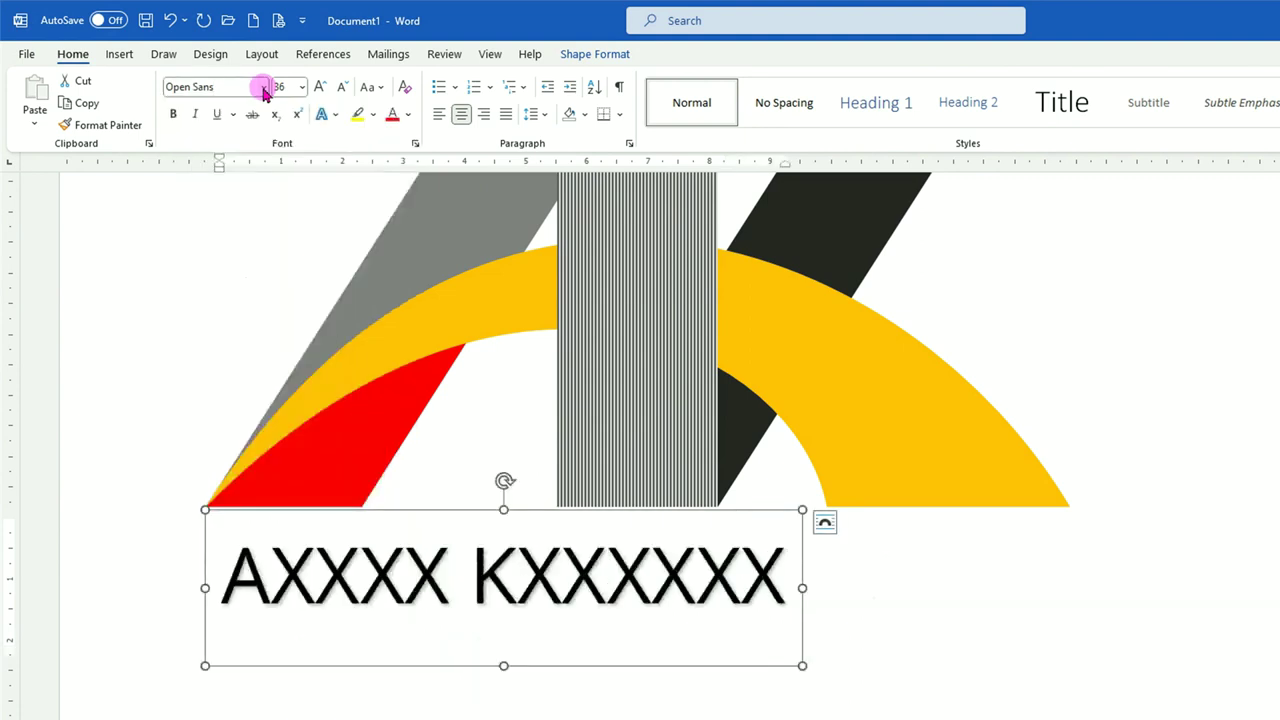
click(173, 115)
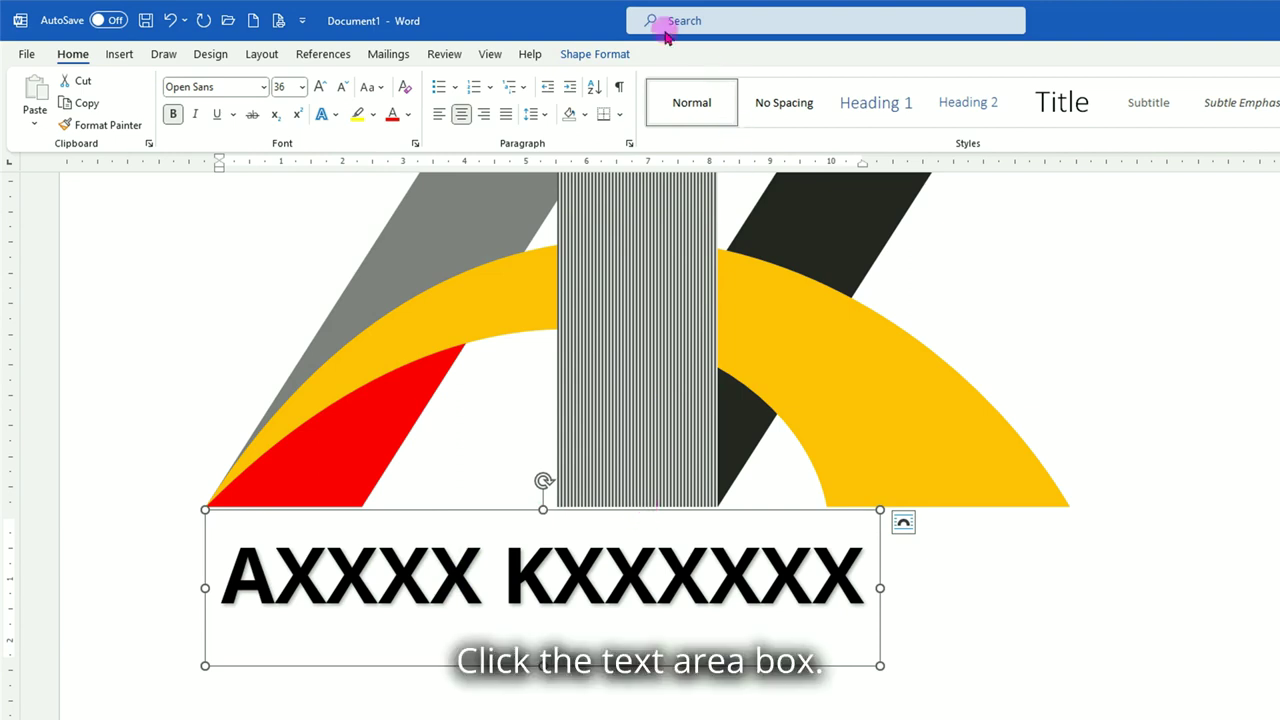
click(583, 56)
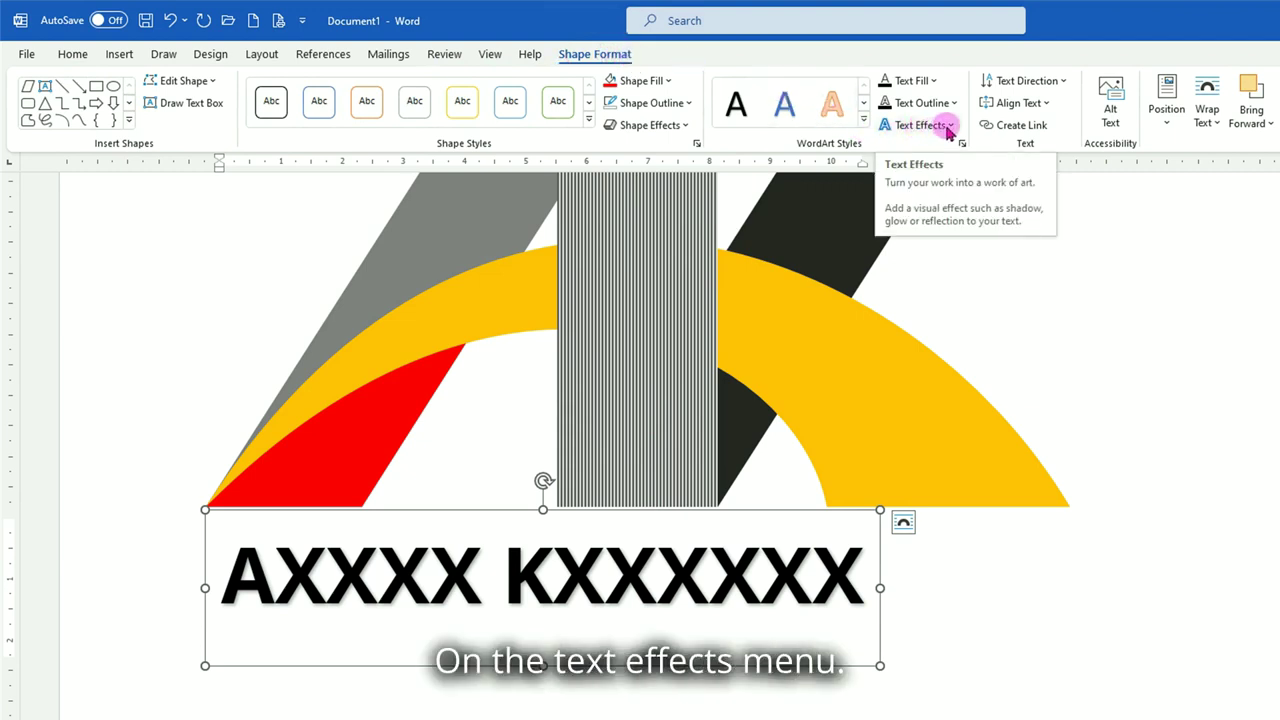
Apply the Square transform to the name WordArt, widen it across the logo and reduce its height.
click(947, 128)
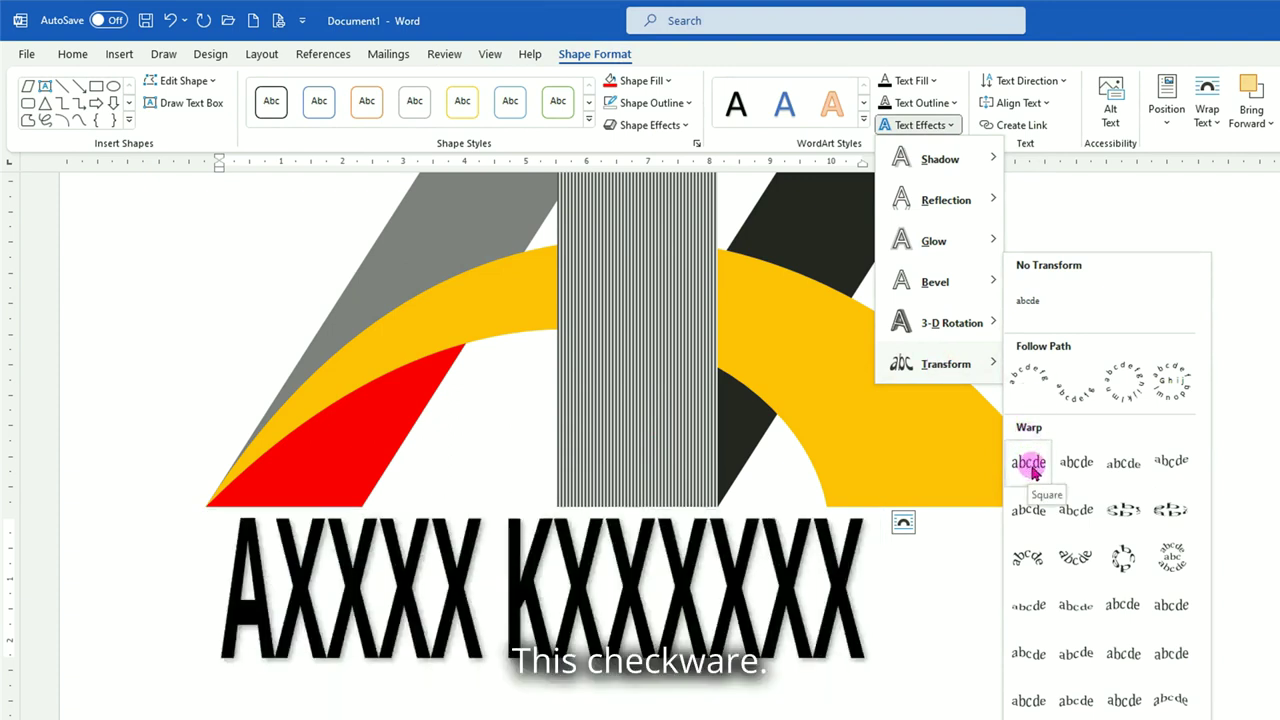
click(1030, 463)
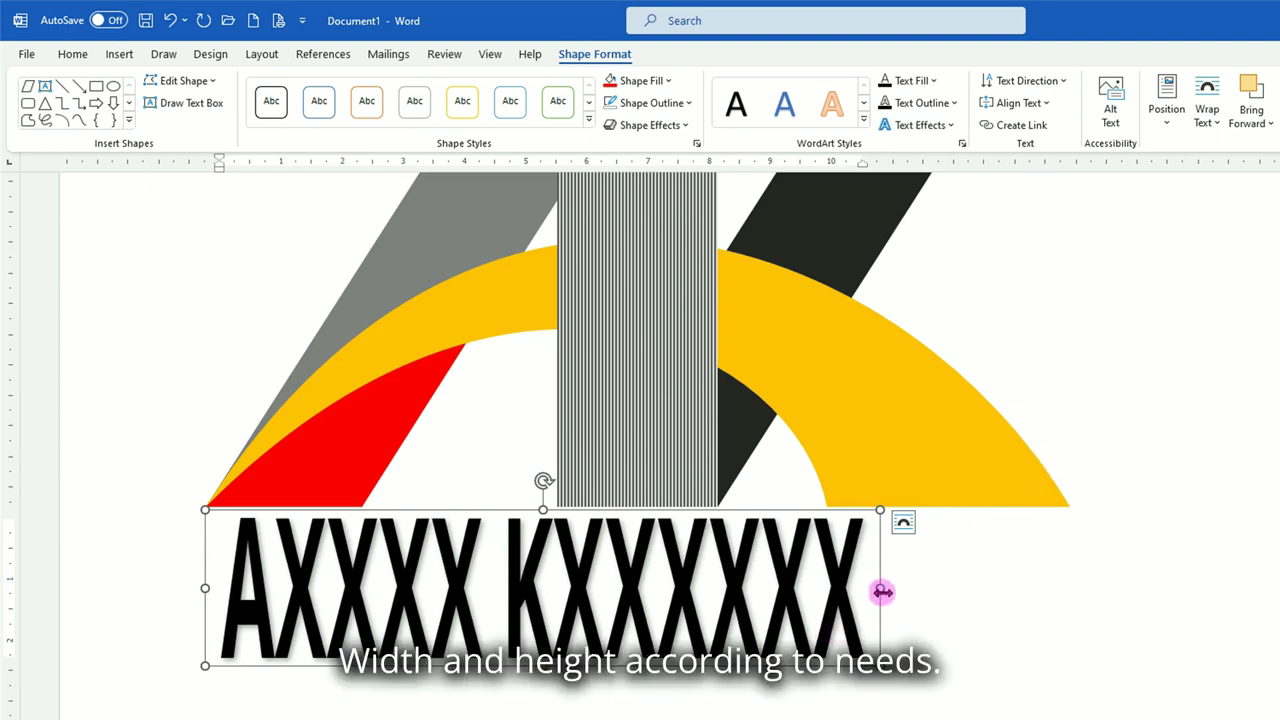
drag(882, 588, 1082, 585)
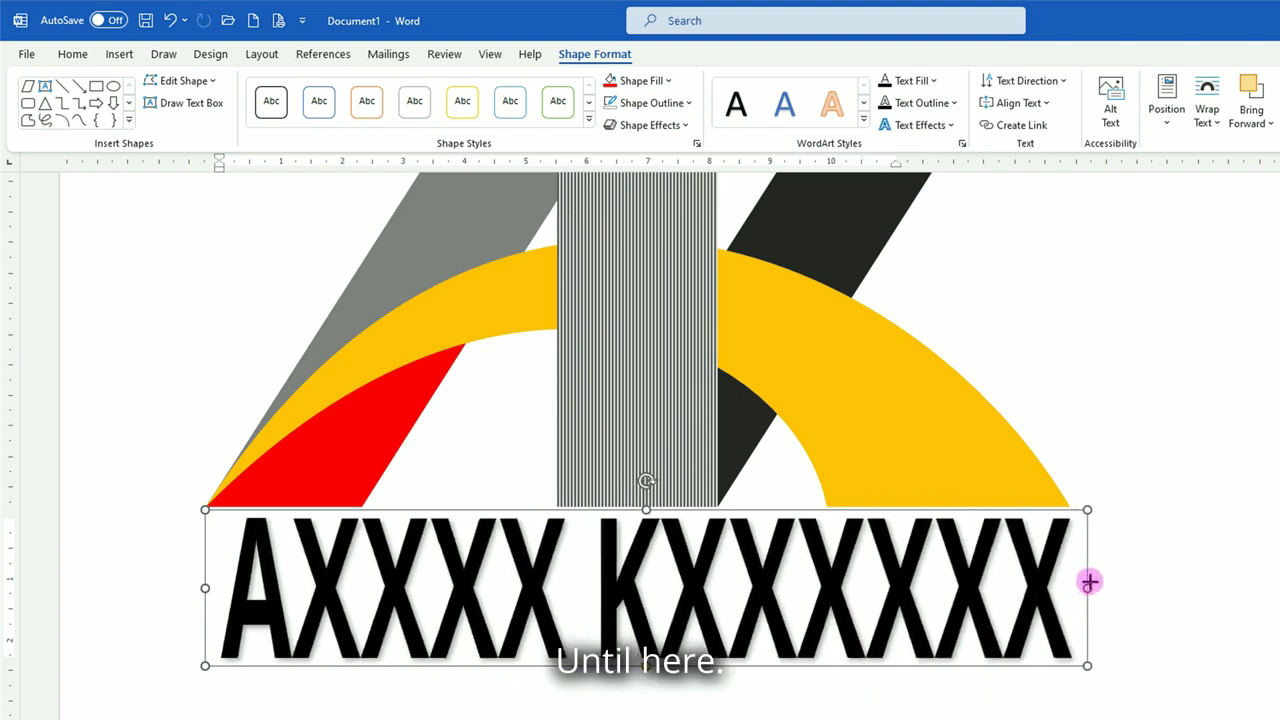
drag(1082, 585, 1091, 584)
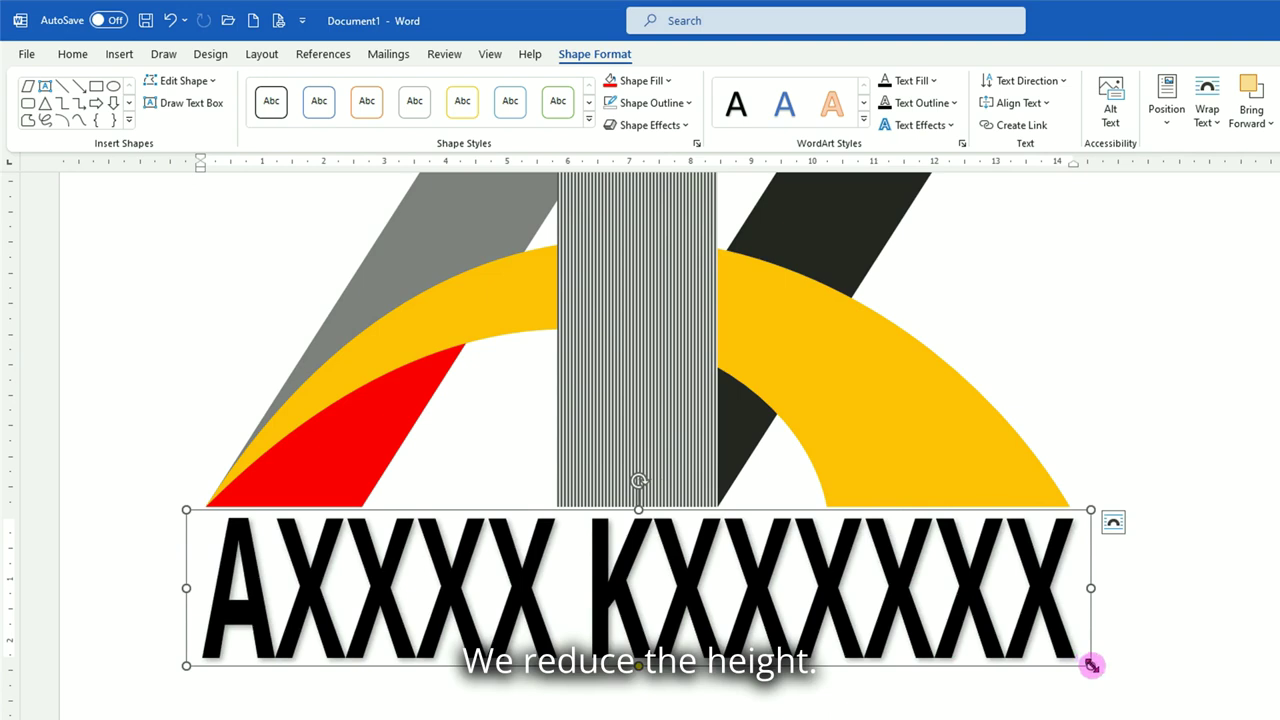
drag(1091, 665, 1091, 610)
click(1109, 533)
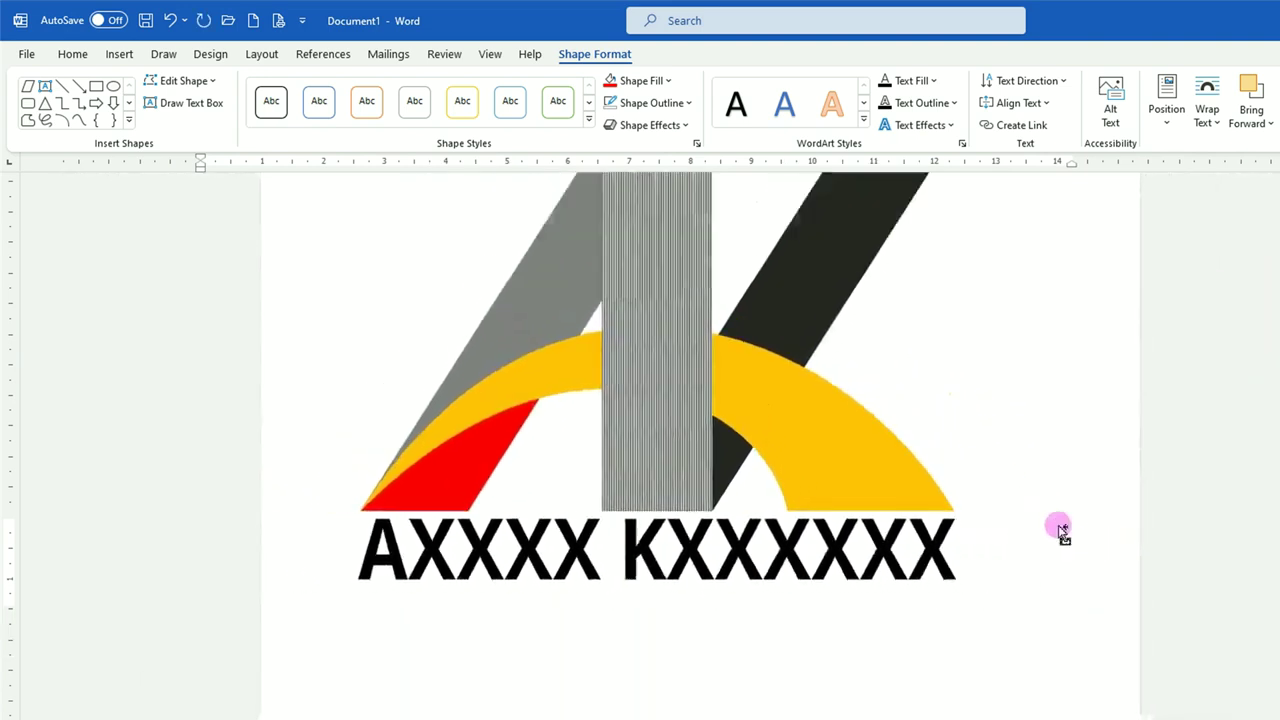
click(837, 706)
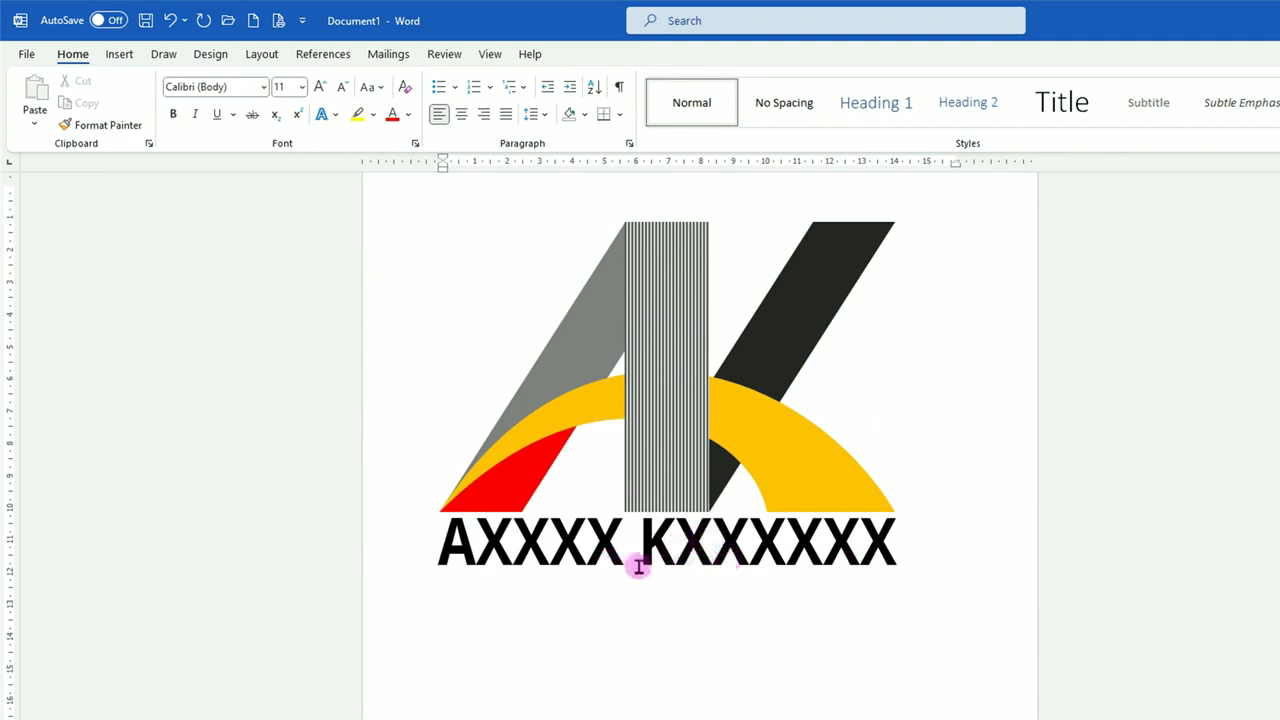
scroll(725, 600, up, 1)
Delete the name text box and area-select all the logo shapes.
click(731, 642)
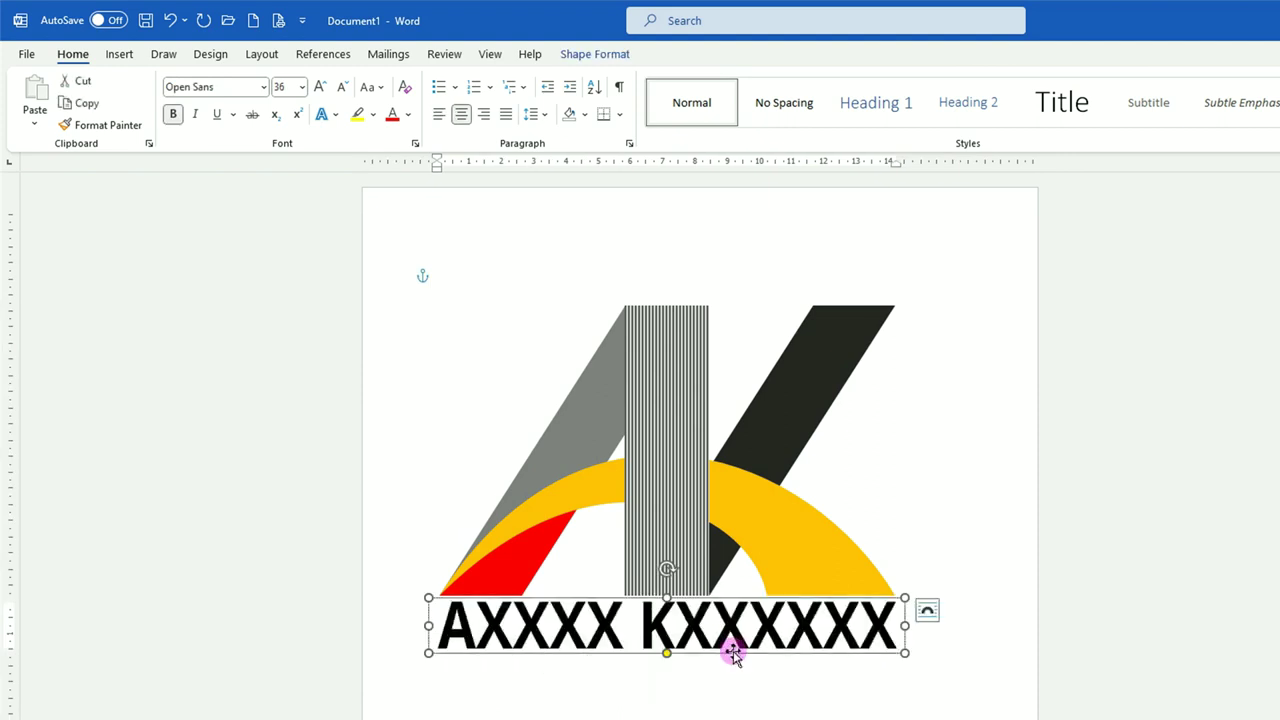
key(Delete)
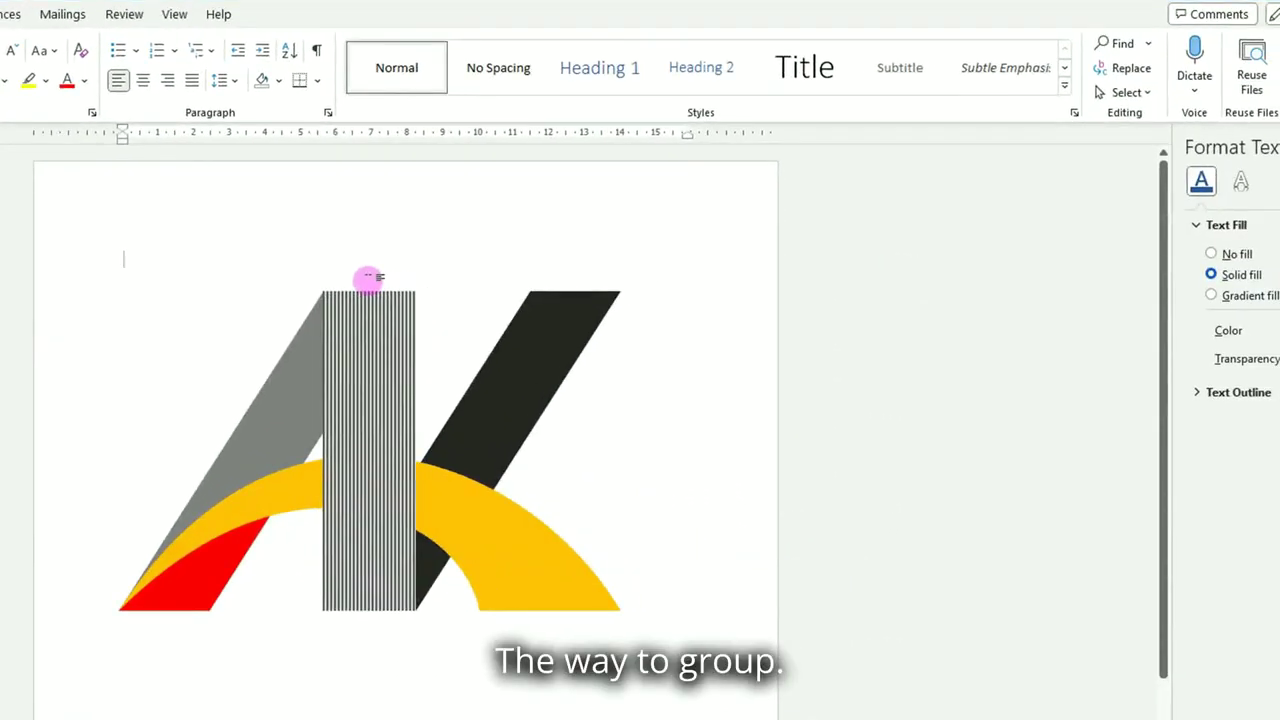
click(1147, 93)
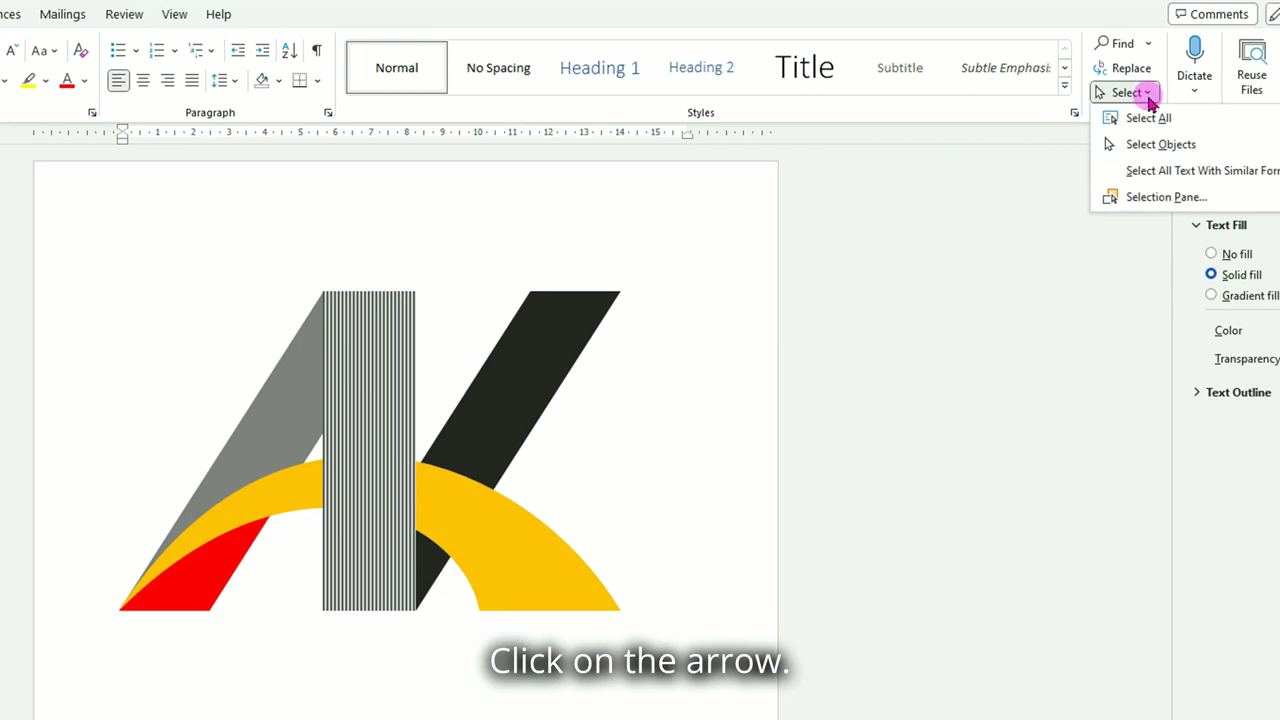
click(1159, 146)
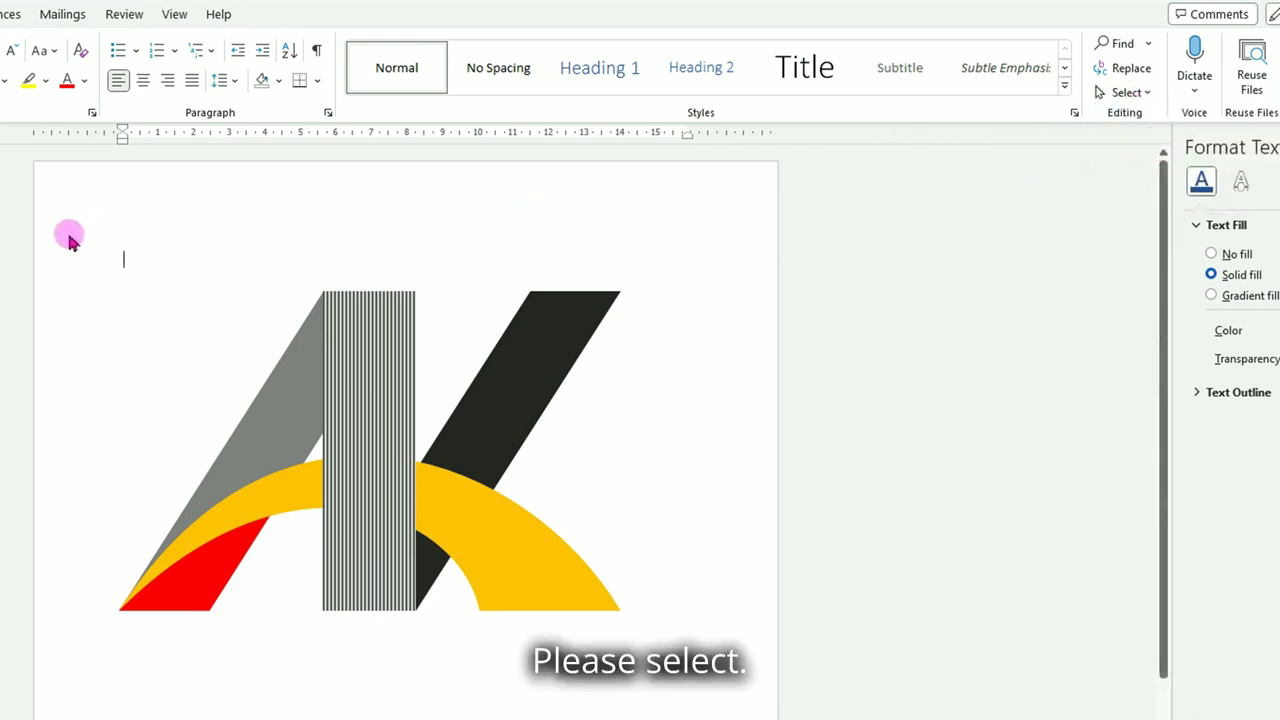
drag(66, 222, 768, 716)
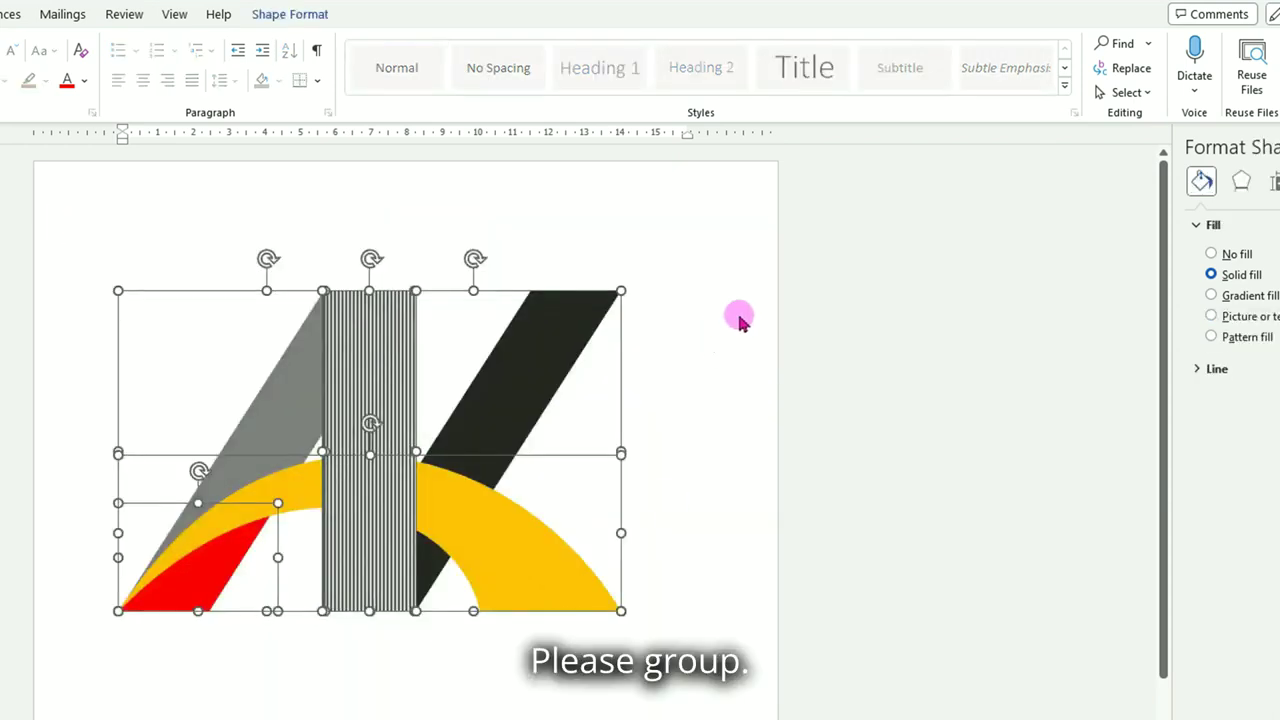
Group the logo shapes into one object and move it slightly up and left.
click(292, 16)
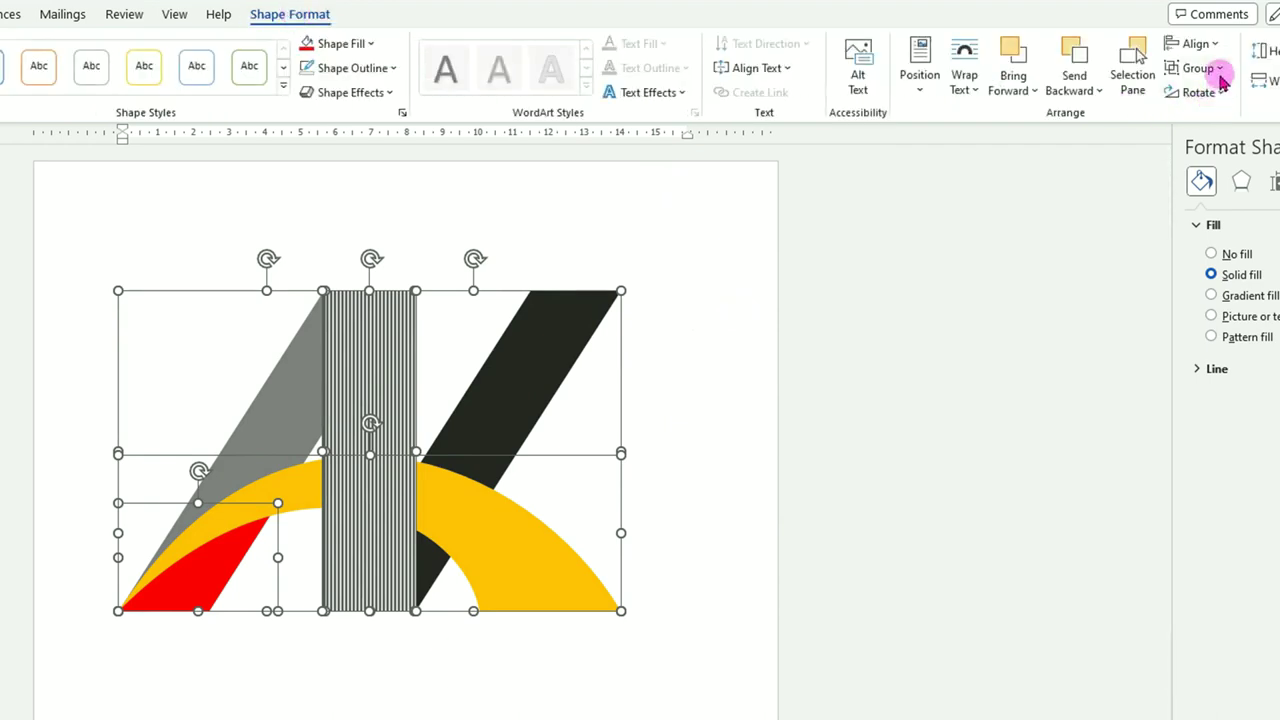
click(1219, 69)
click(1212, 93)
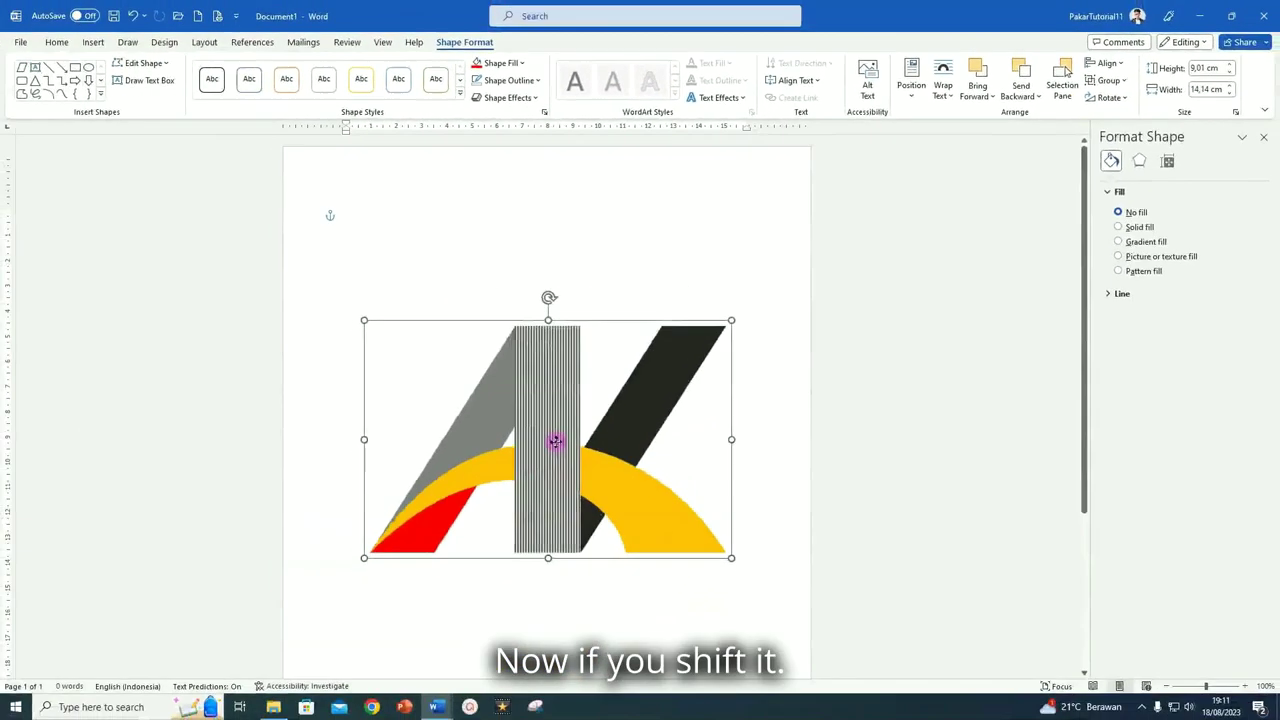
drag(481, 449, 534, 367)
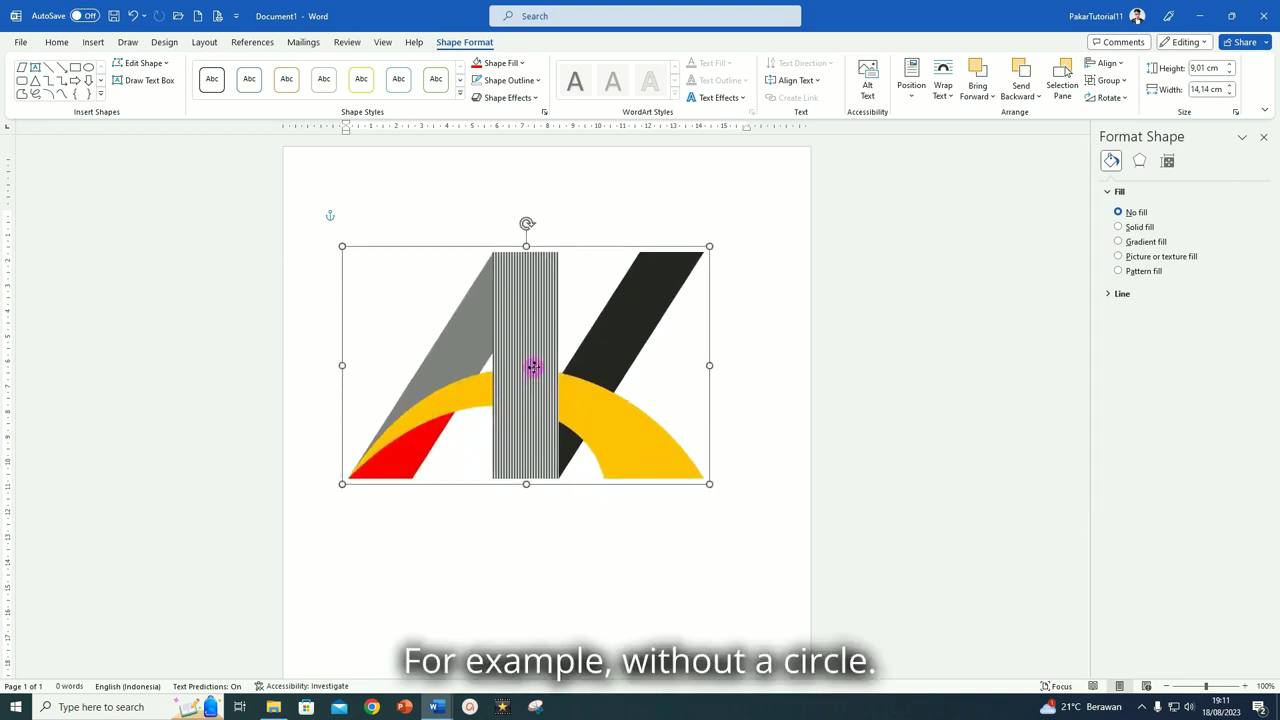
drag(534, 367, 546, 369)
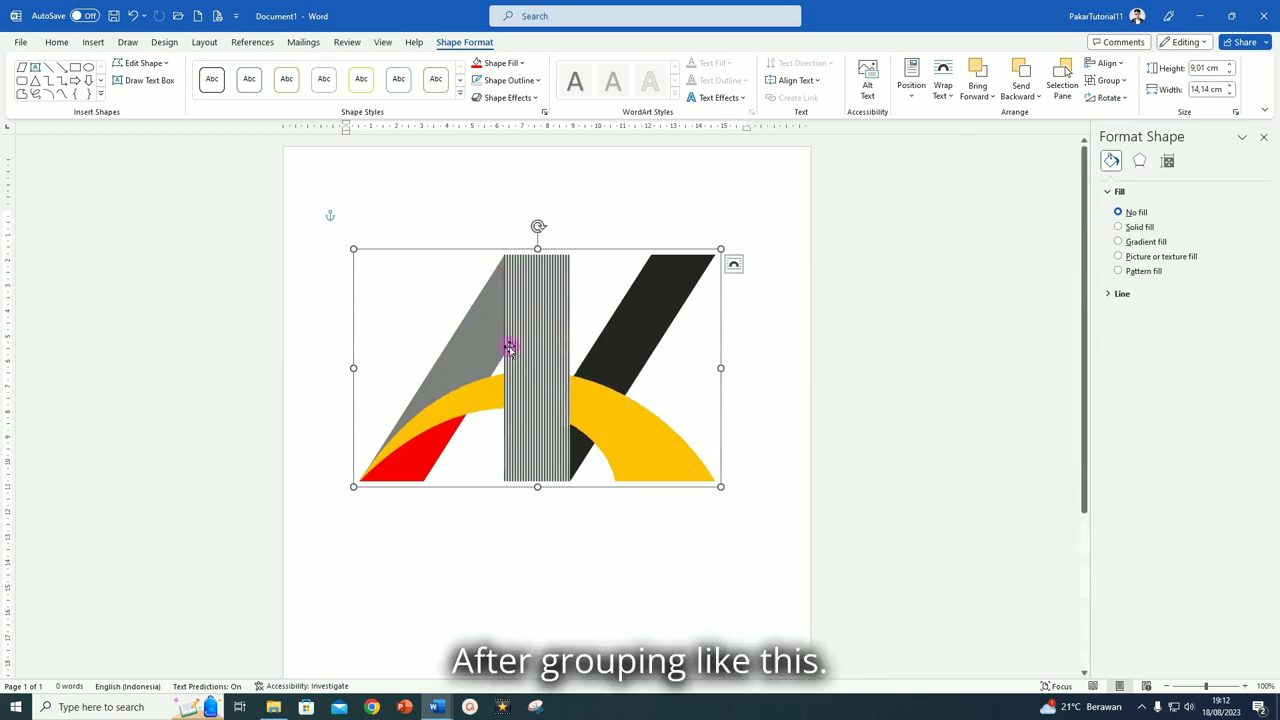
Save the grouped logo as a PNG picture named LOGO AK KUNING MERAH in Documents.
right_click(717, 340)
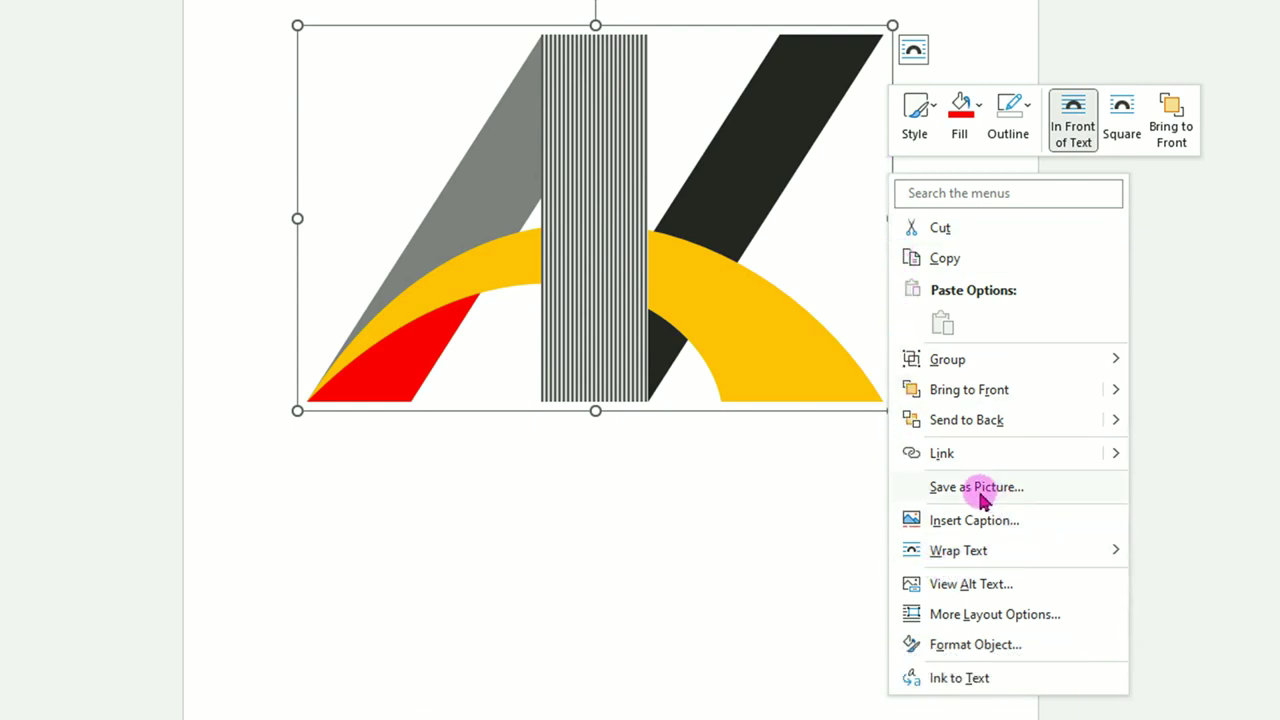
click(976, 487)
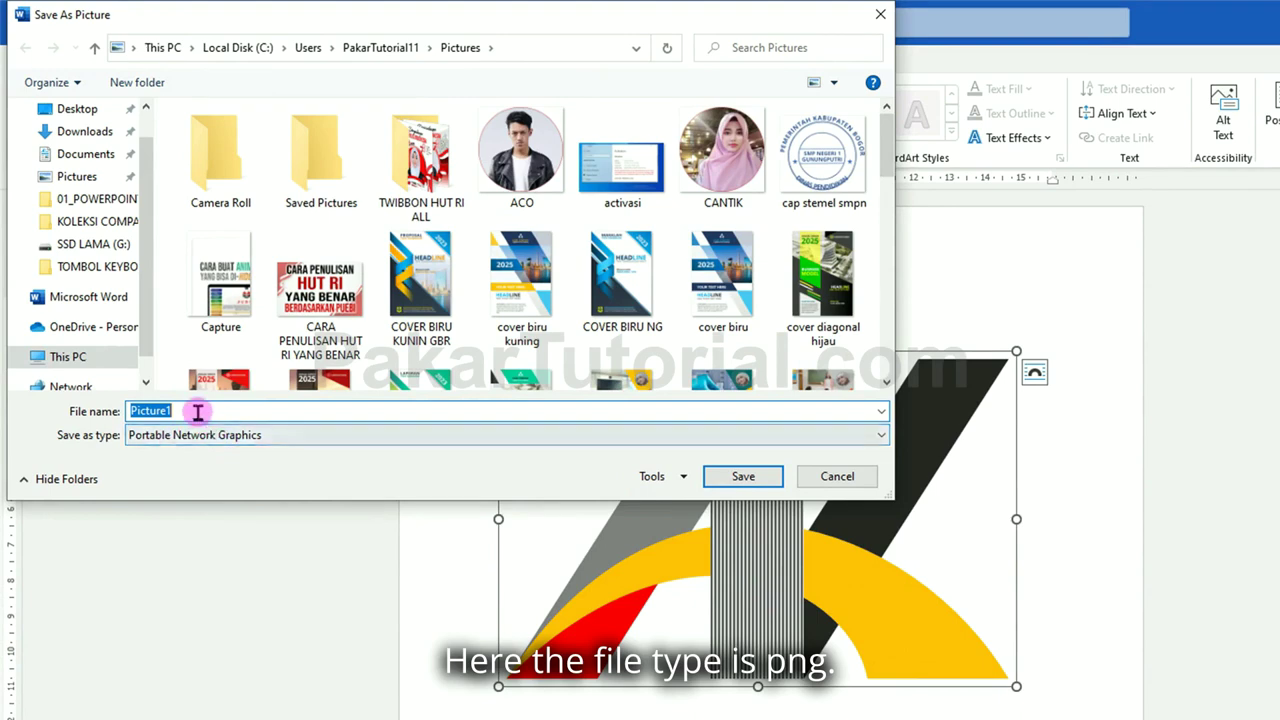
click(86, 157)
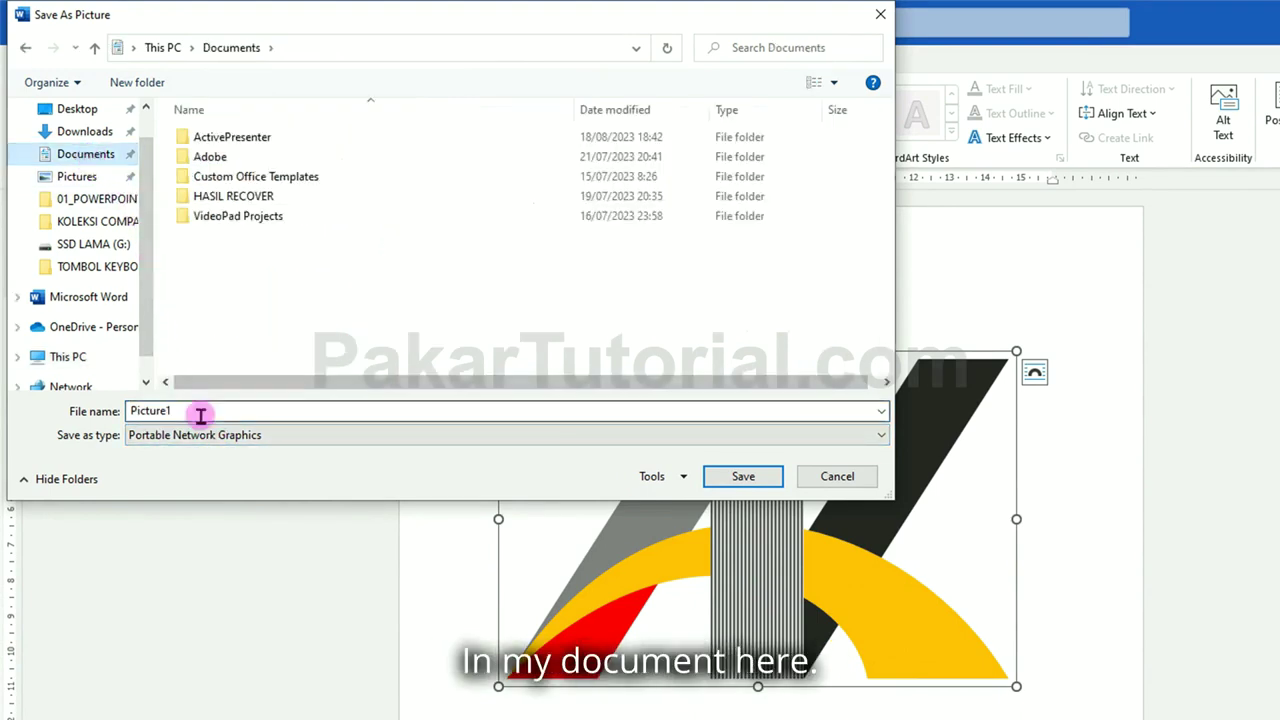
double_click(200, 416)
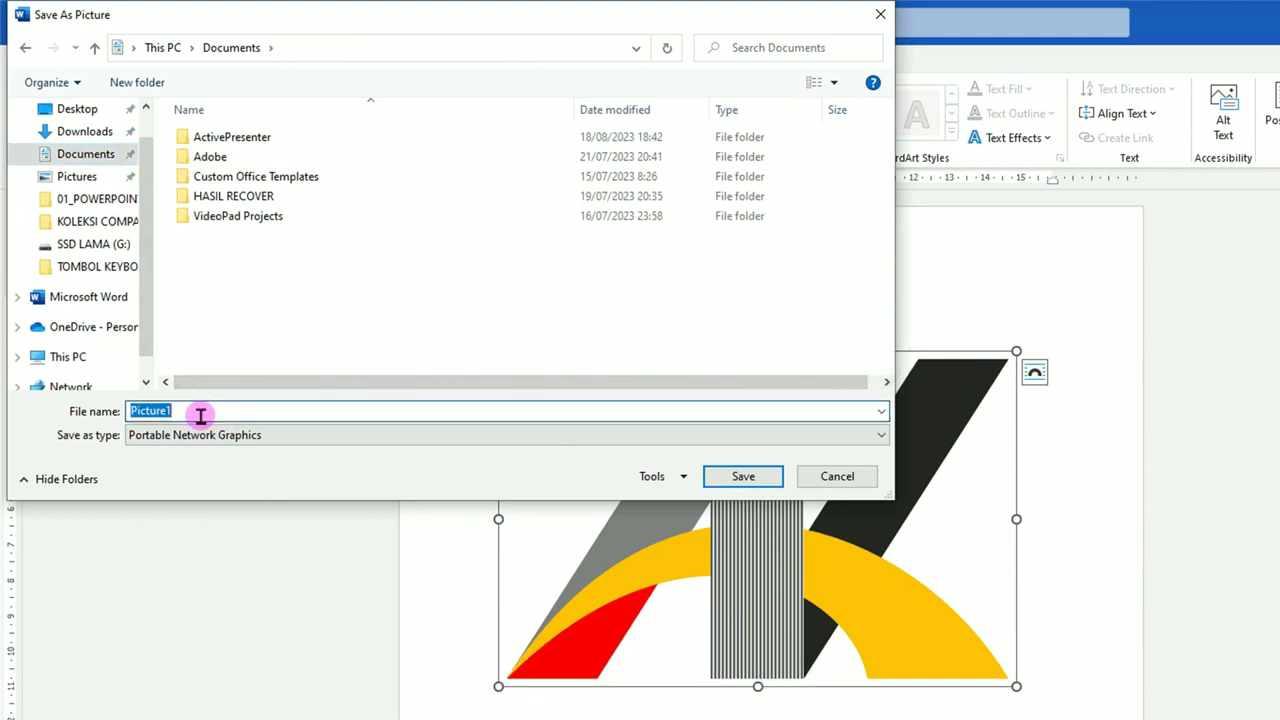
text(LOGO AK KUNING MERA)
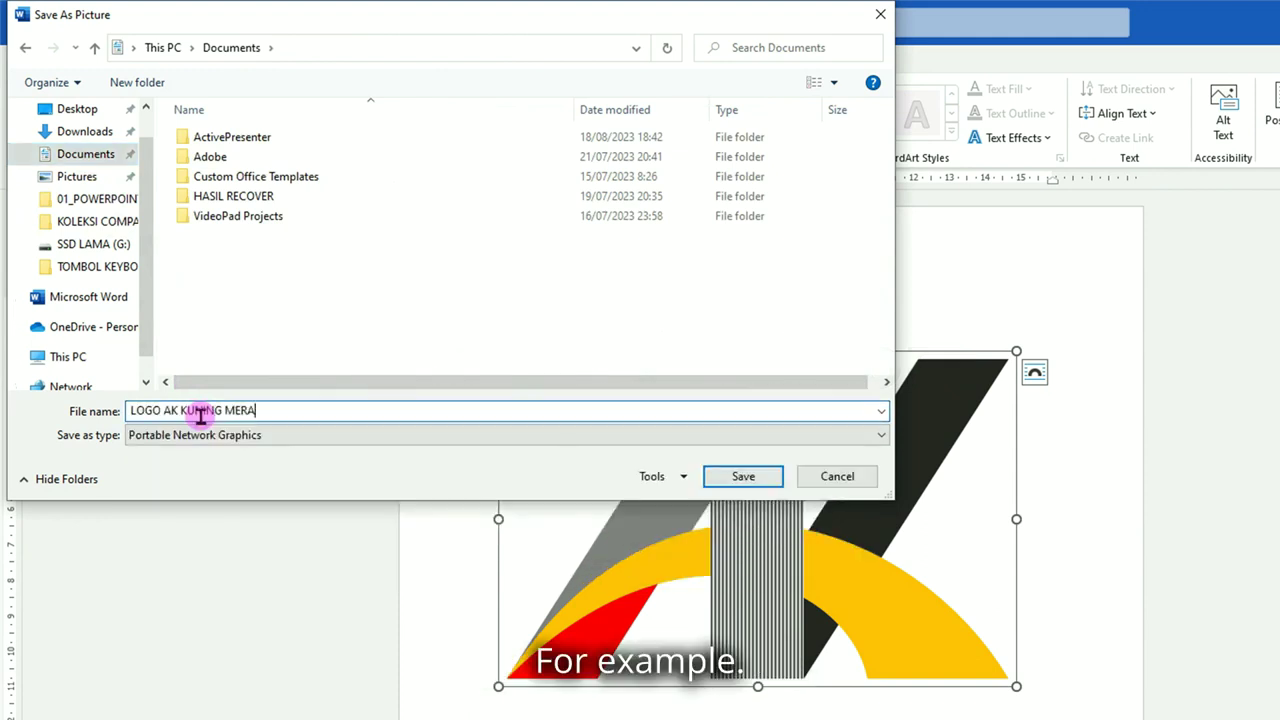
text(H)
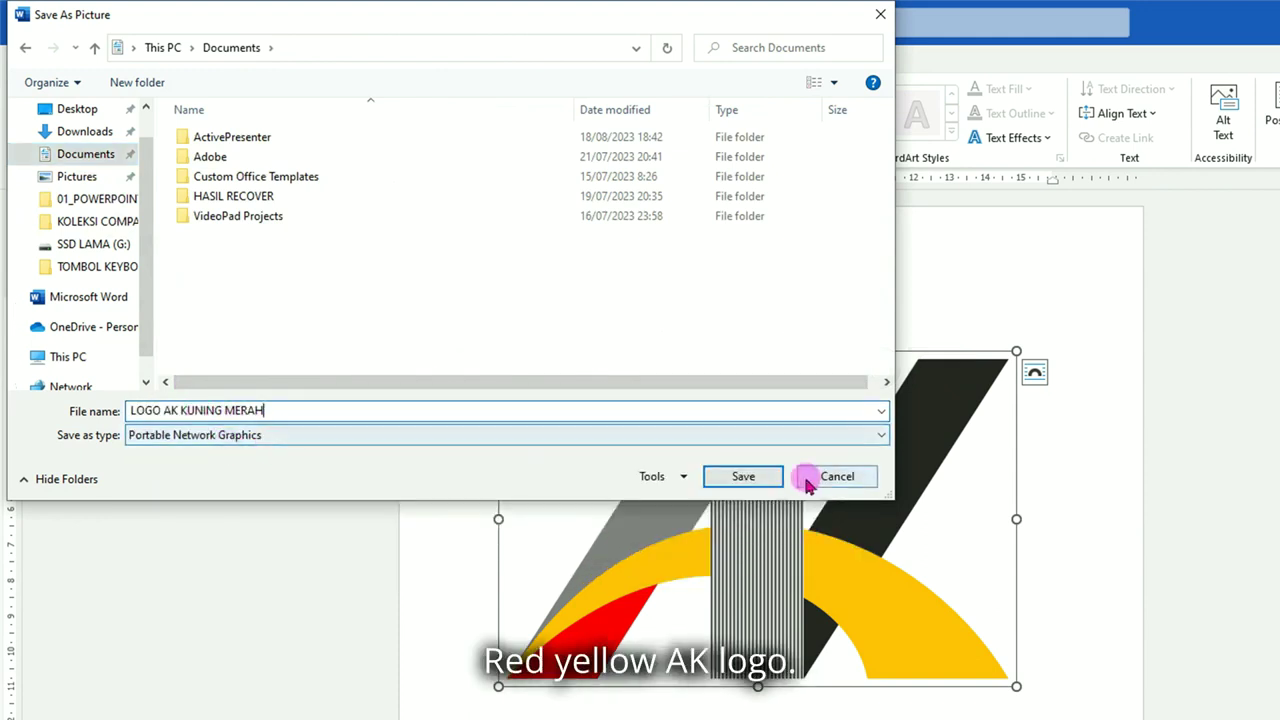
click(745, 478)
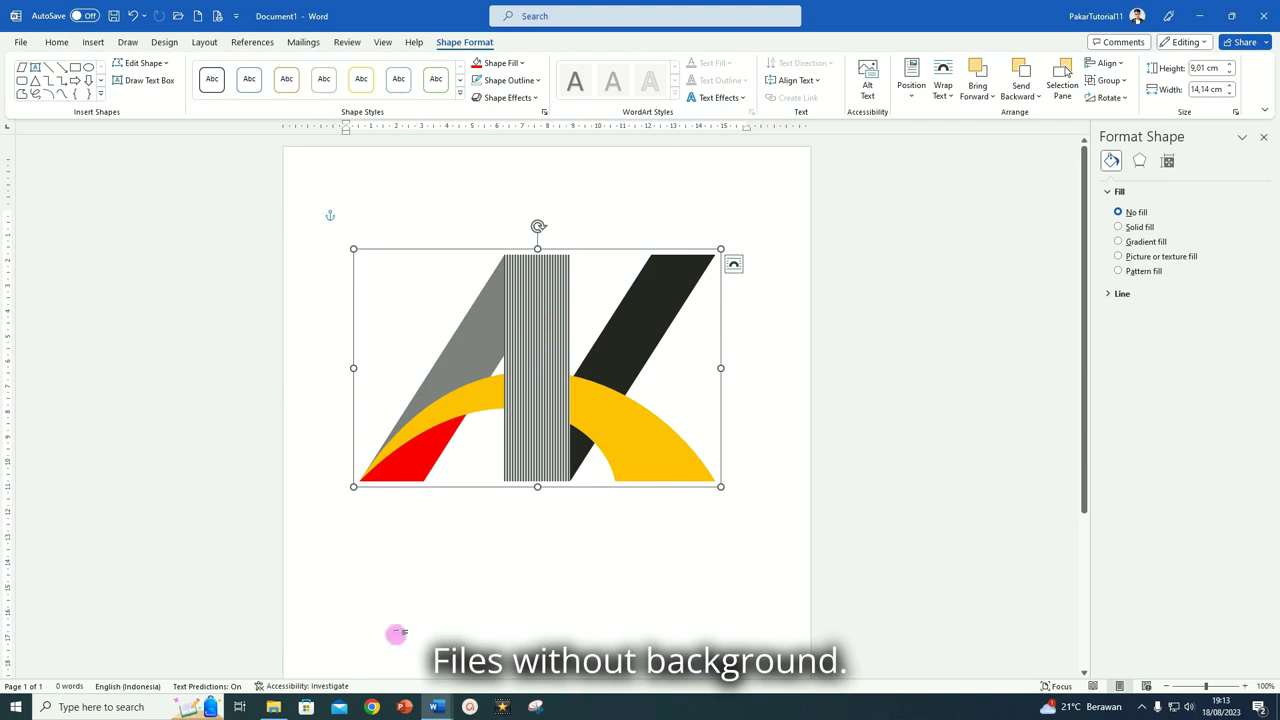
mouse_move(273, 707)
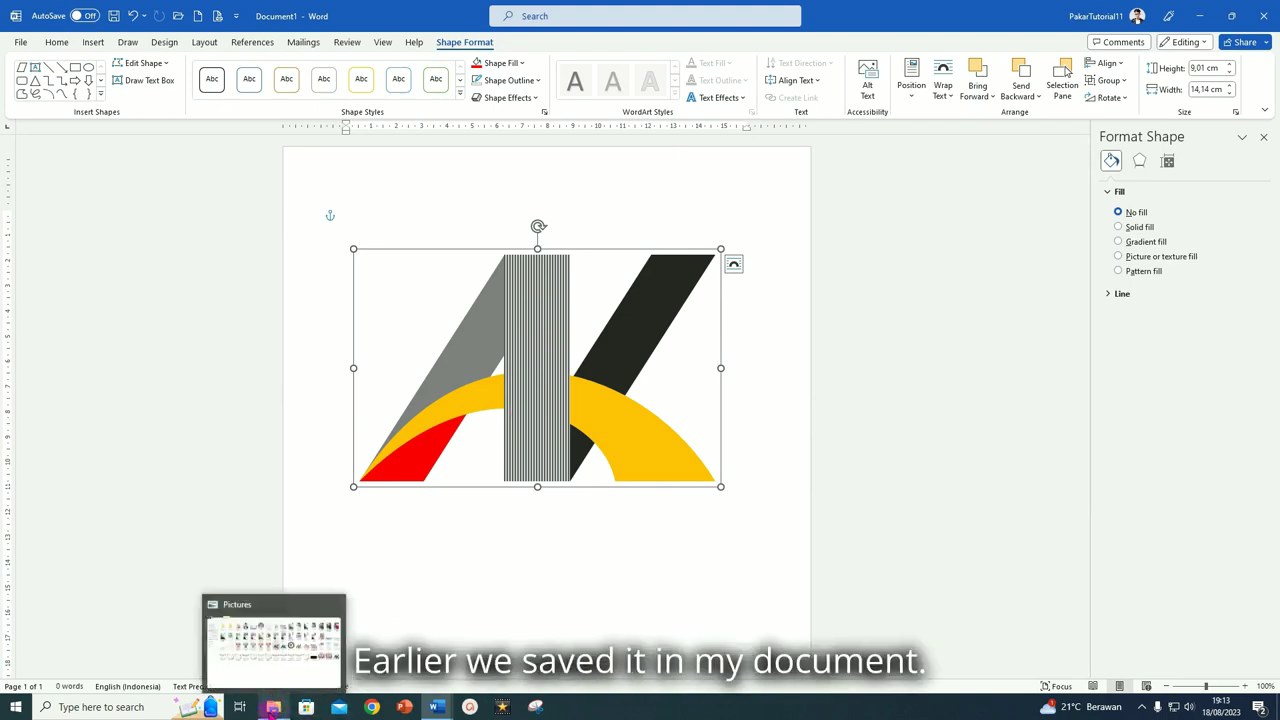
click(273, 707)
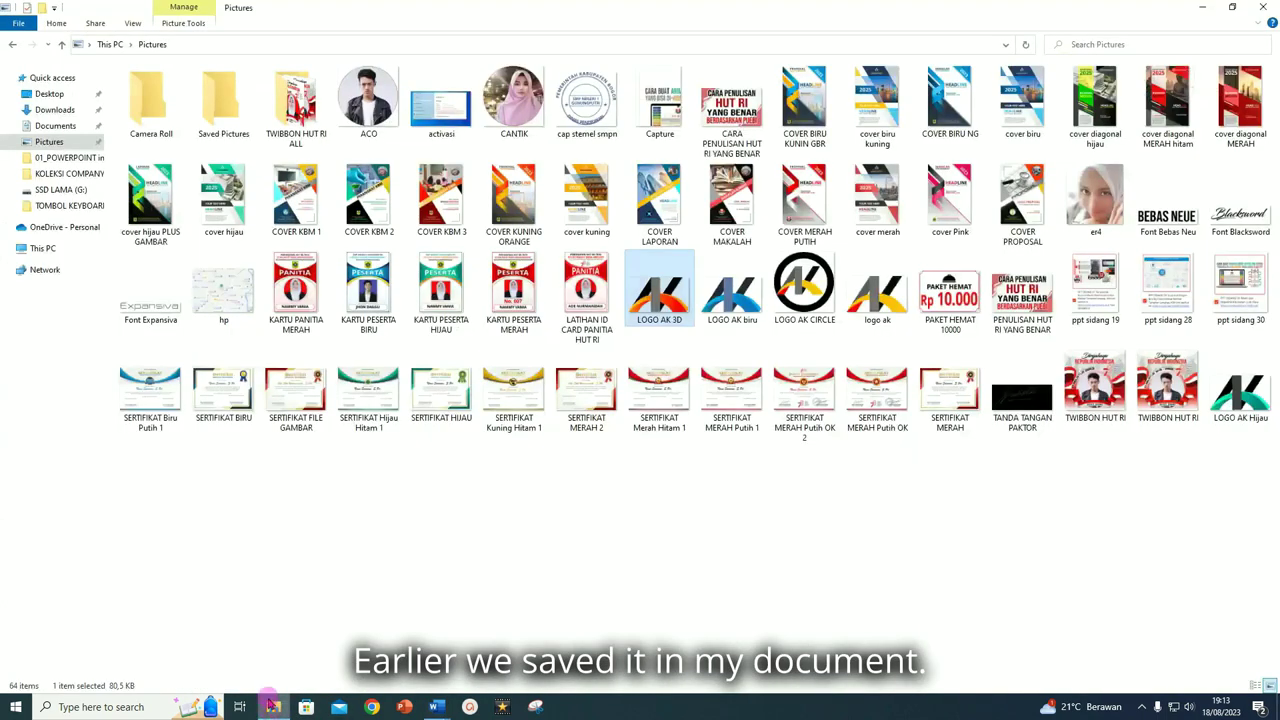
click(52, 126)
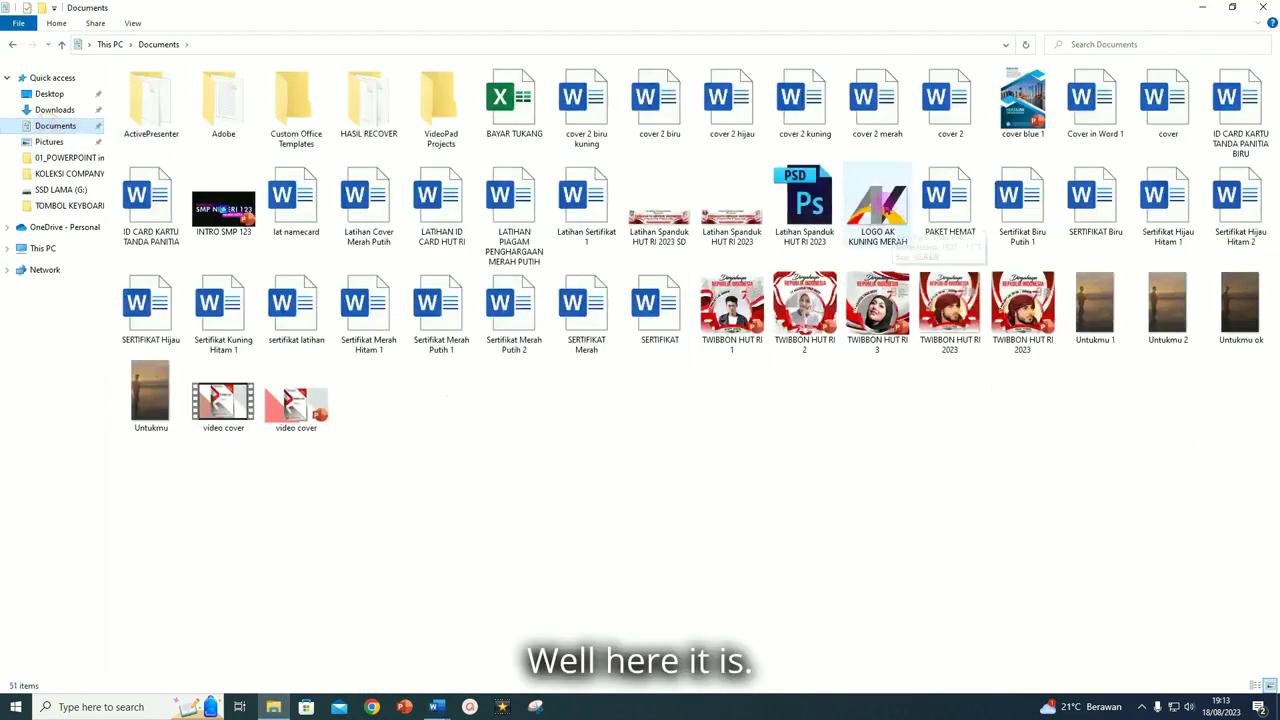
mouse_move(877, 205)
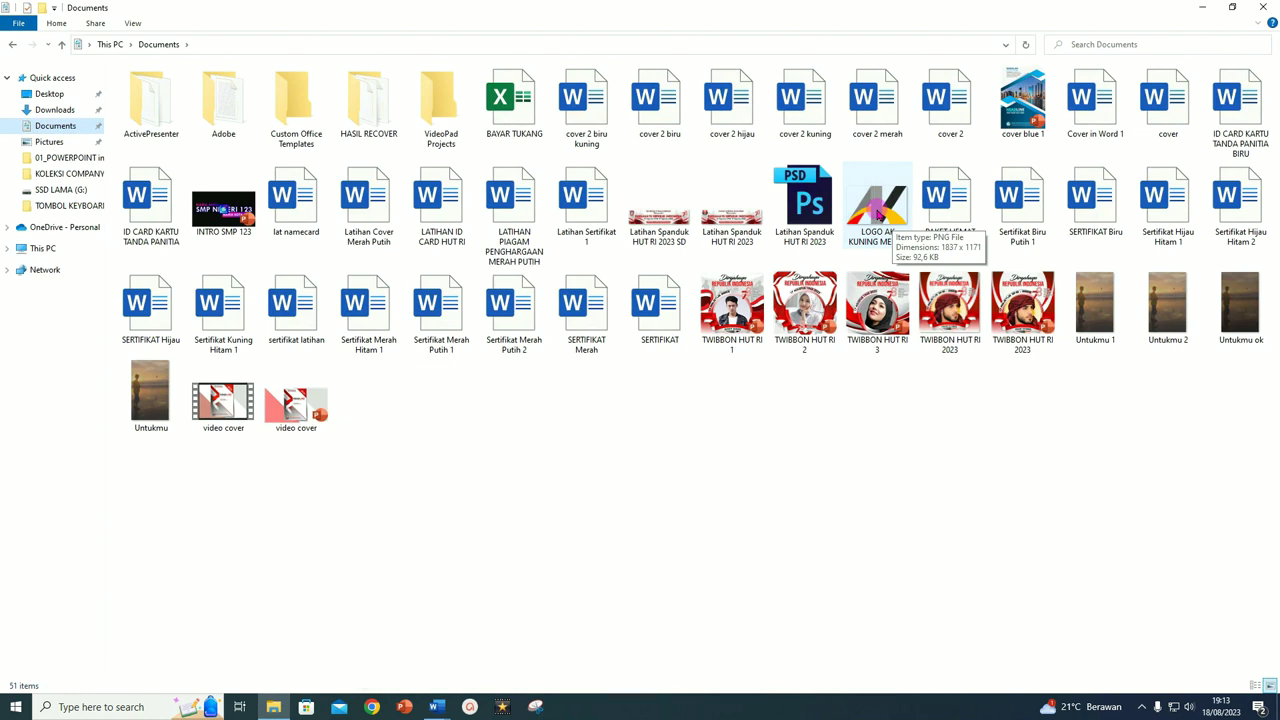
double_click(876, 212)
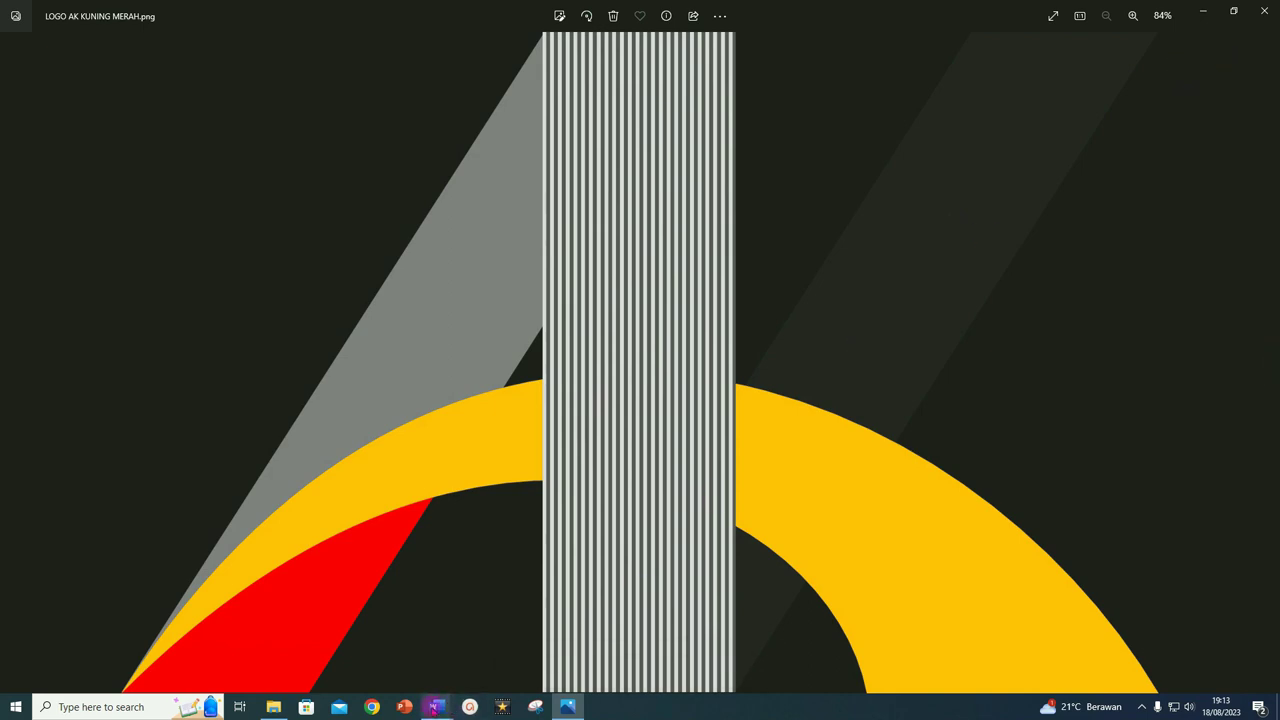
mouse_move(435, 707)
click(718, 668)
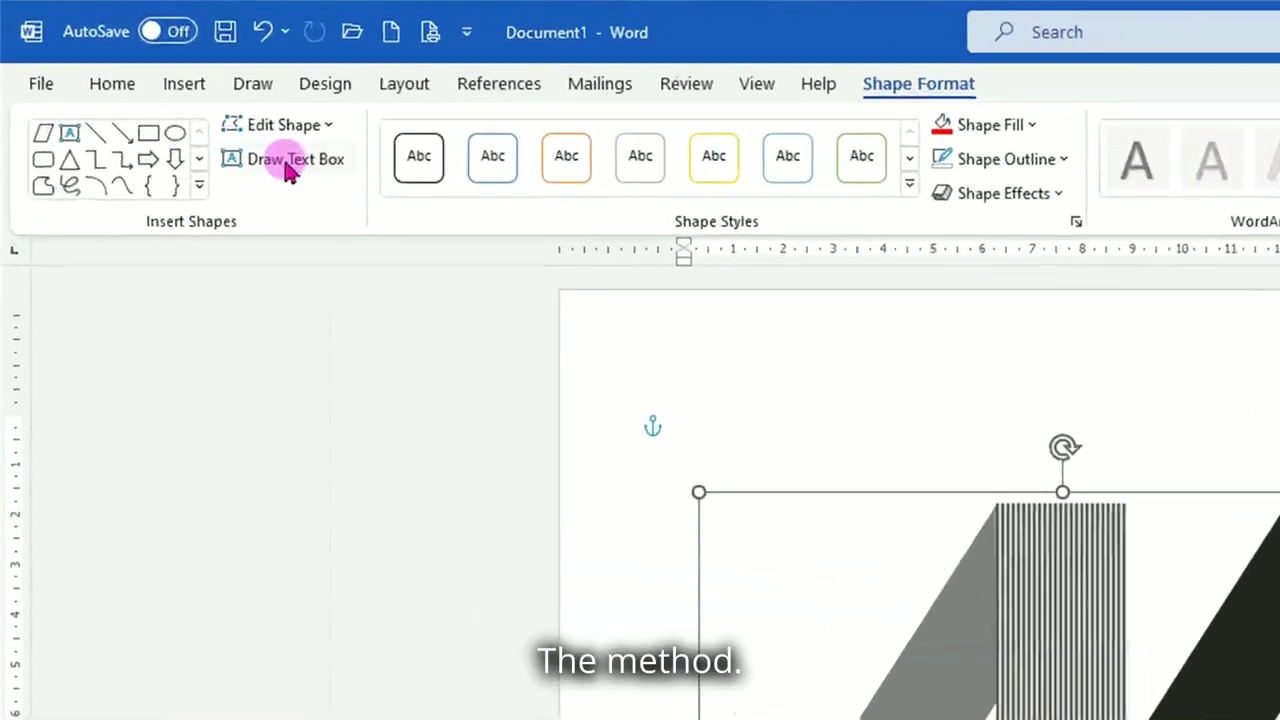
Draw a perfectly round hollow donut, 19,58 cm across, encircling the grouped logo.
click(188, 86)
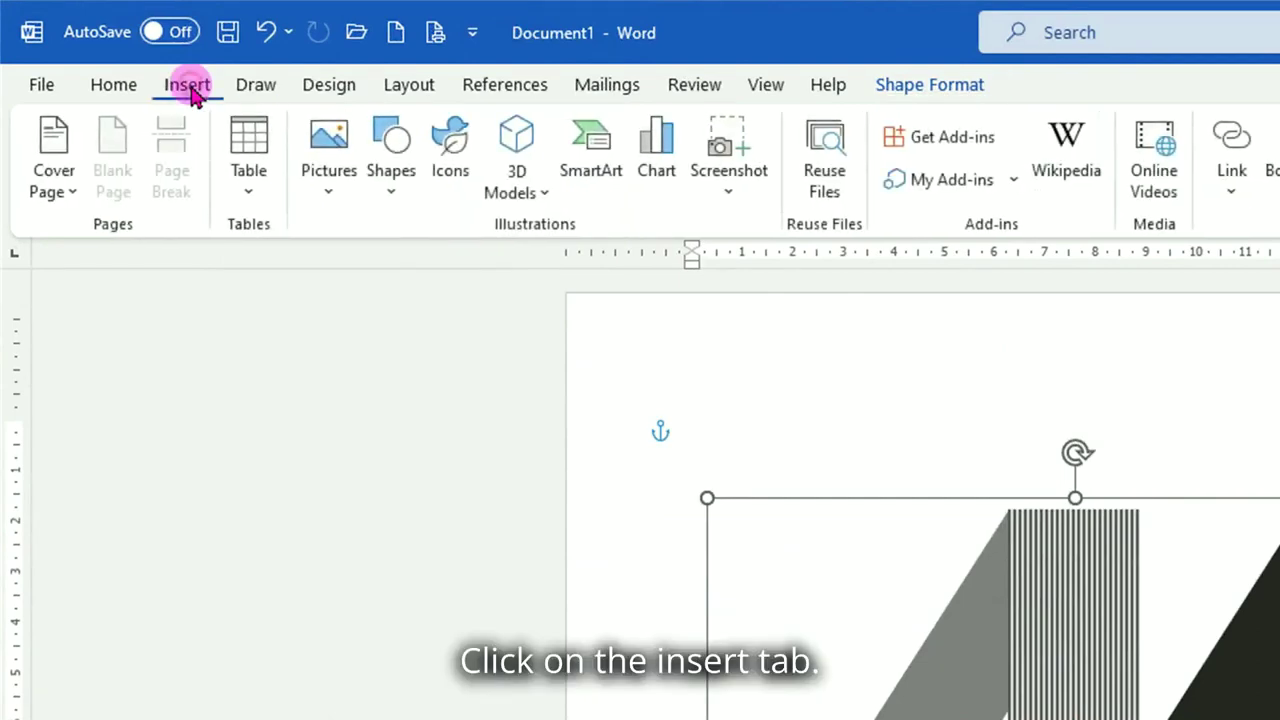
click(397, 197)
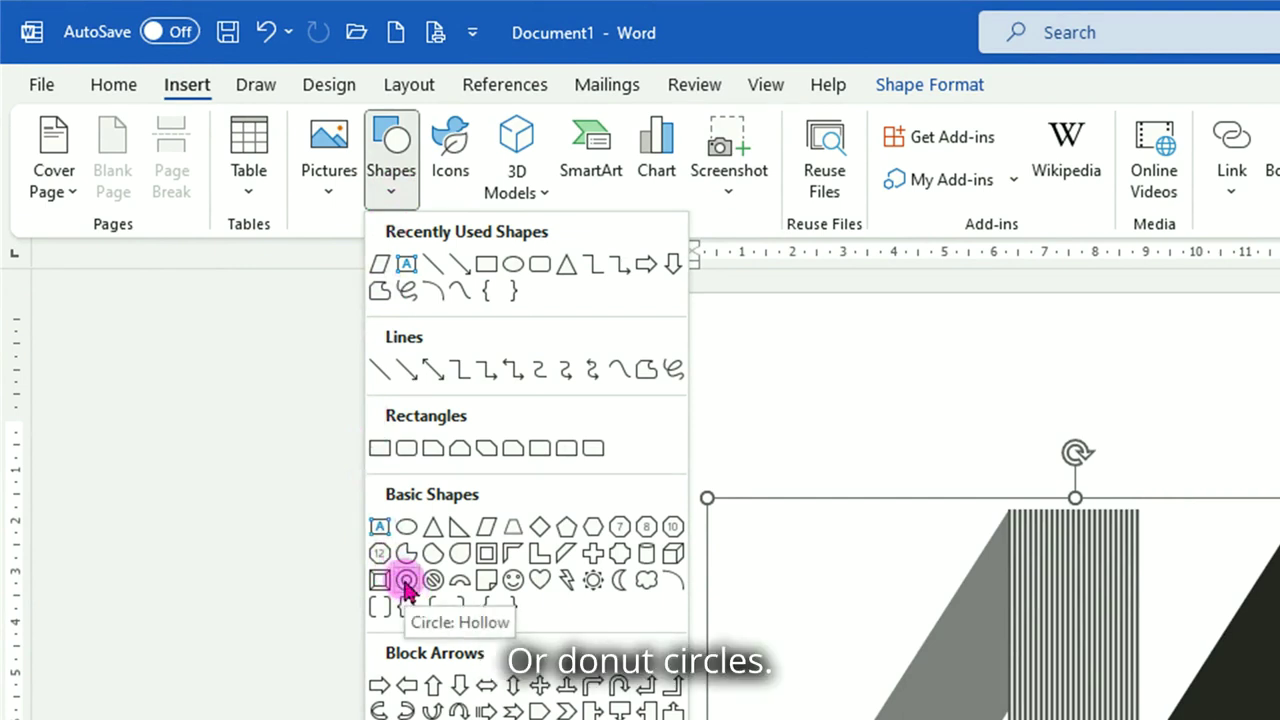
click(406, 582)
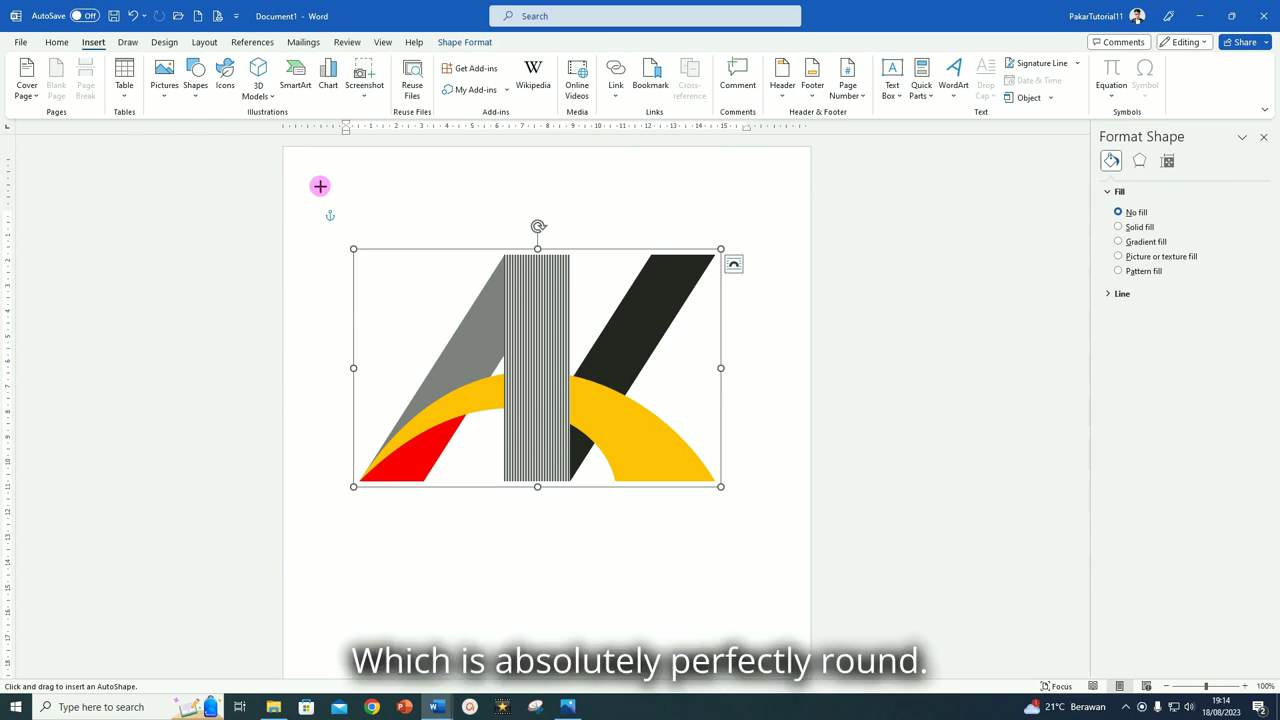
key(shift)
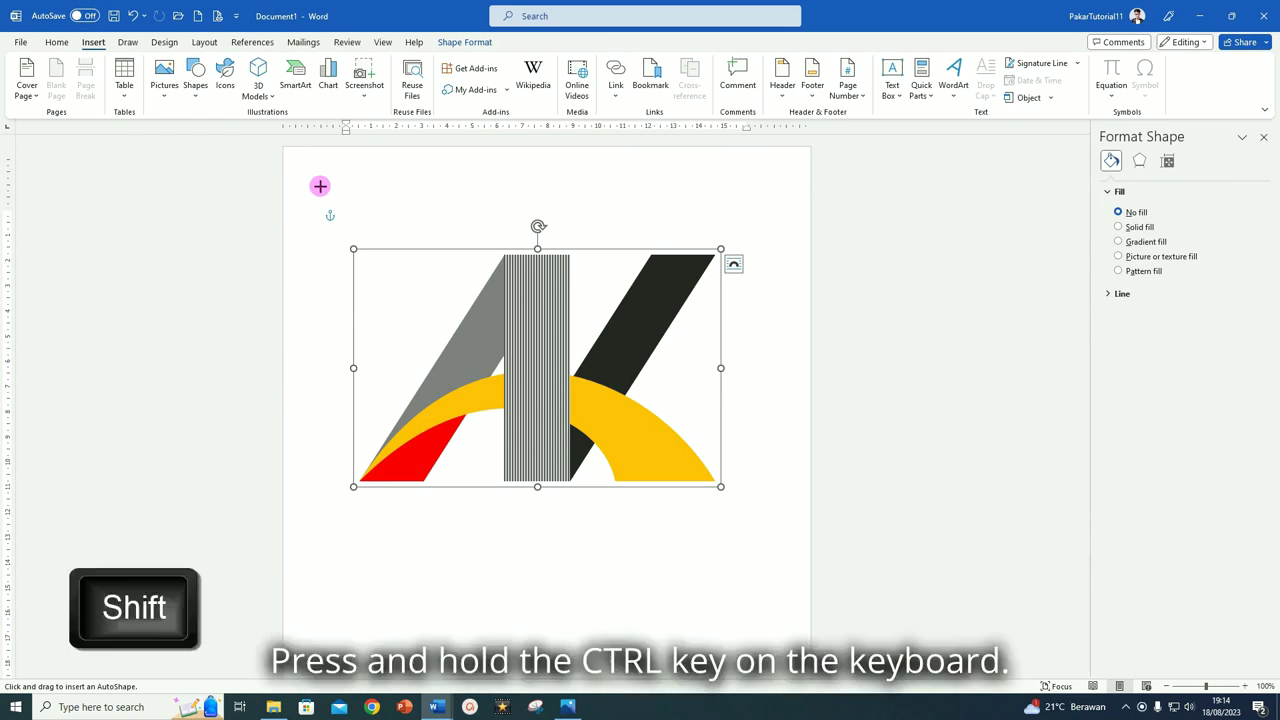
mouse_move(320, 186)
mouse_down()
mouse_move(630, 645)
mouse_move(677, 548)
mouse_up()
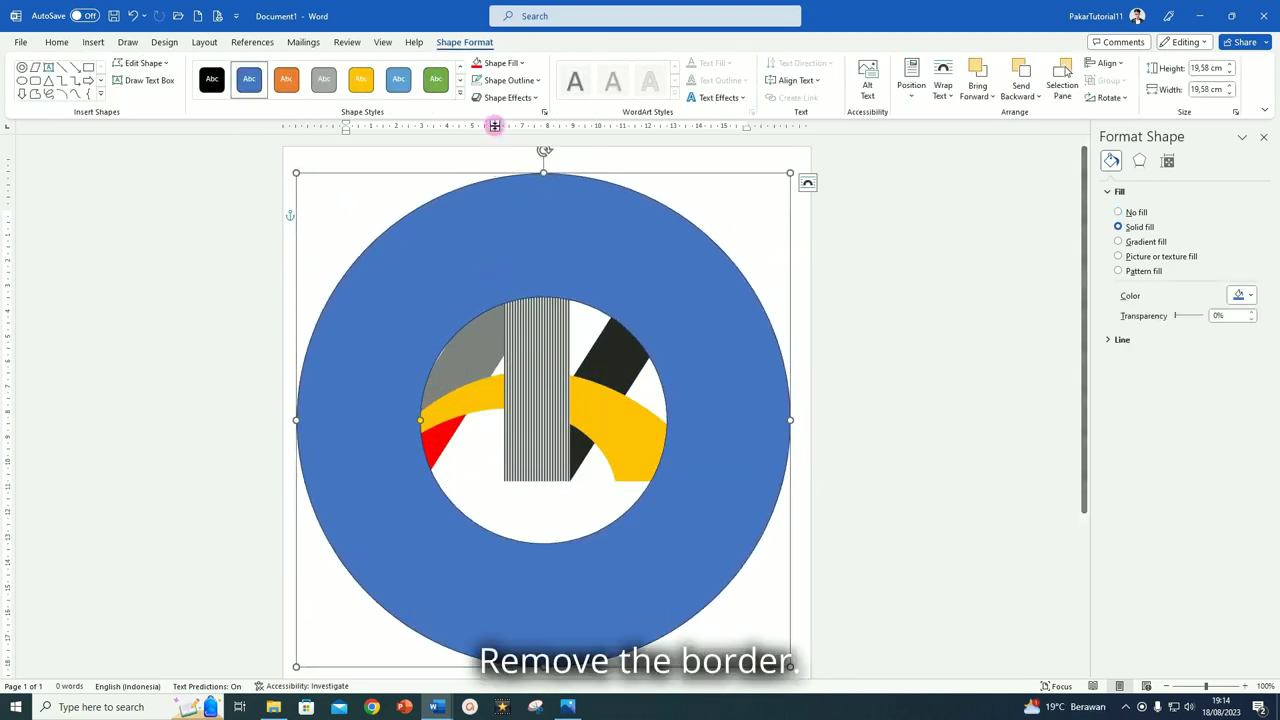
Remove the donut's outline, widen its hole, and fill the ring solid black.
click(517, 84)
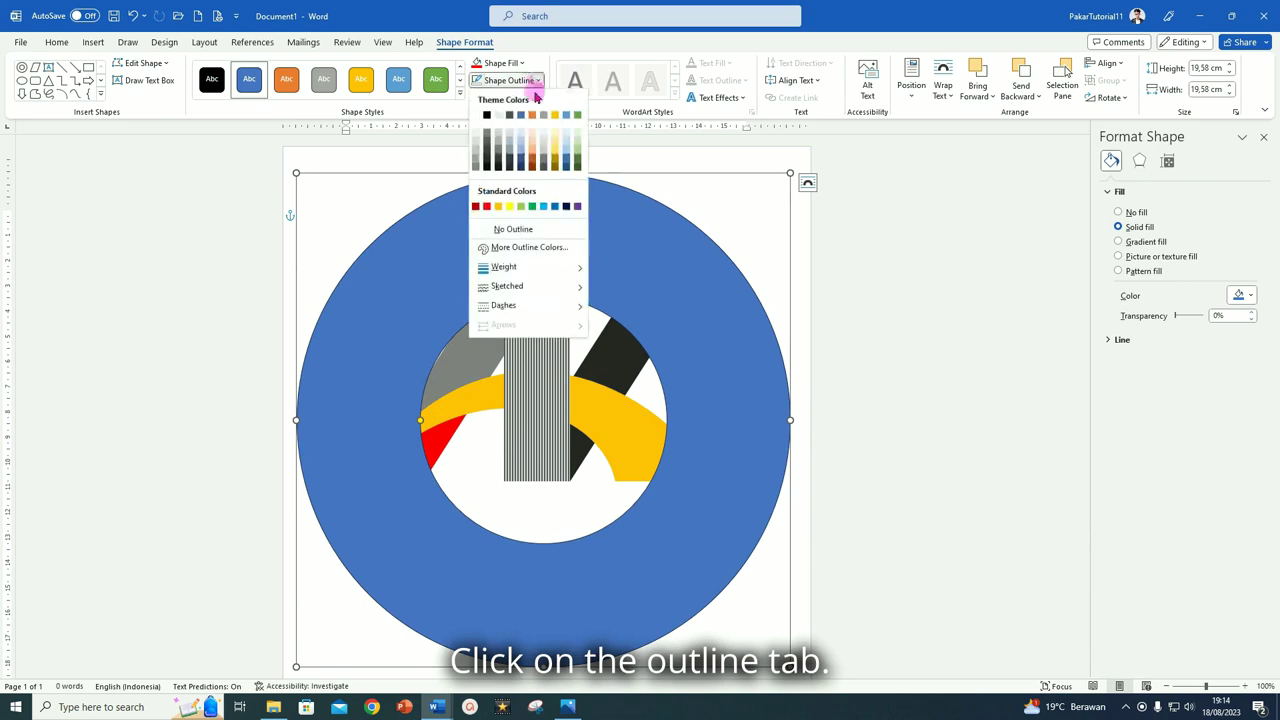
click(515, 231)
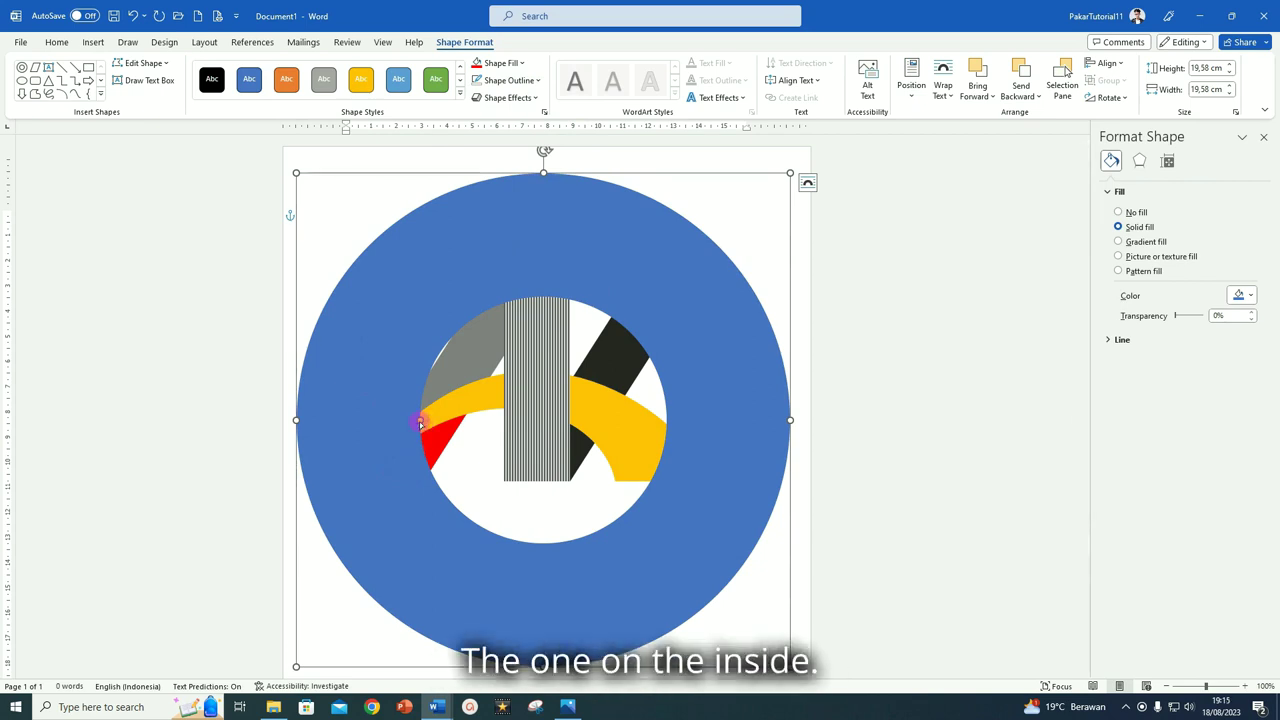
drag(420, 422, 362, 424)
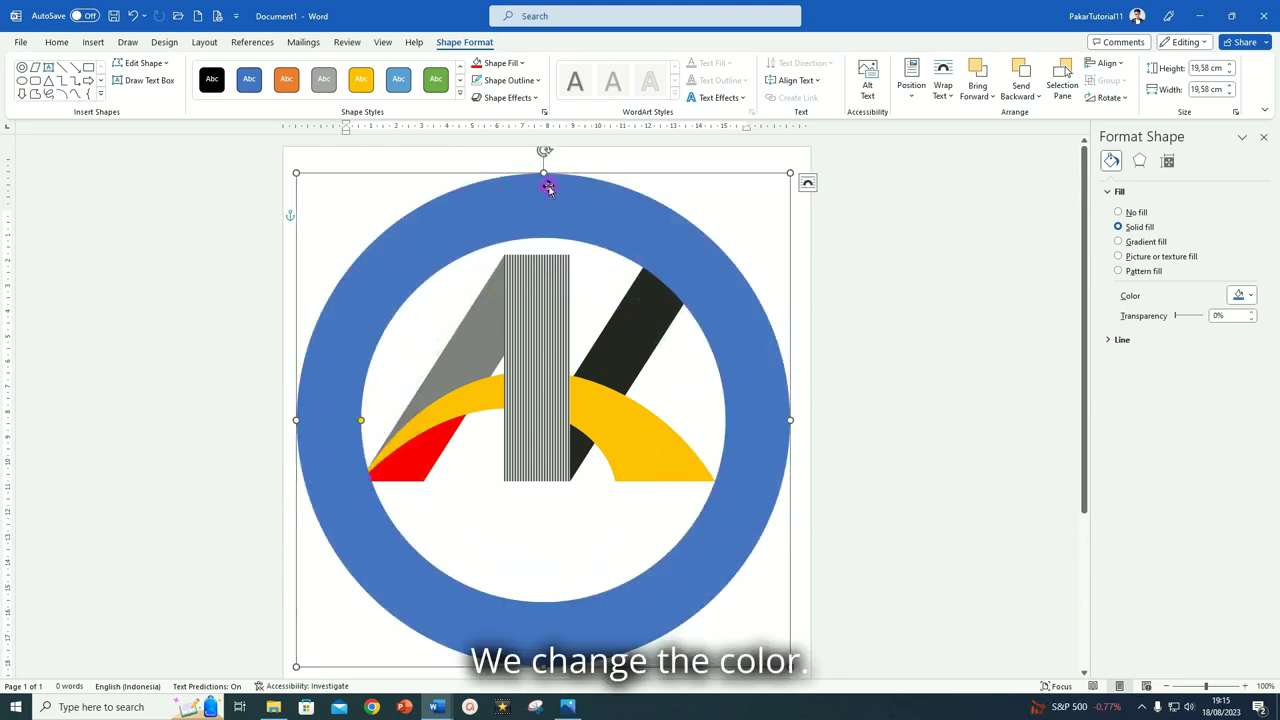
click(522, 63)
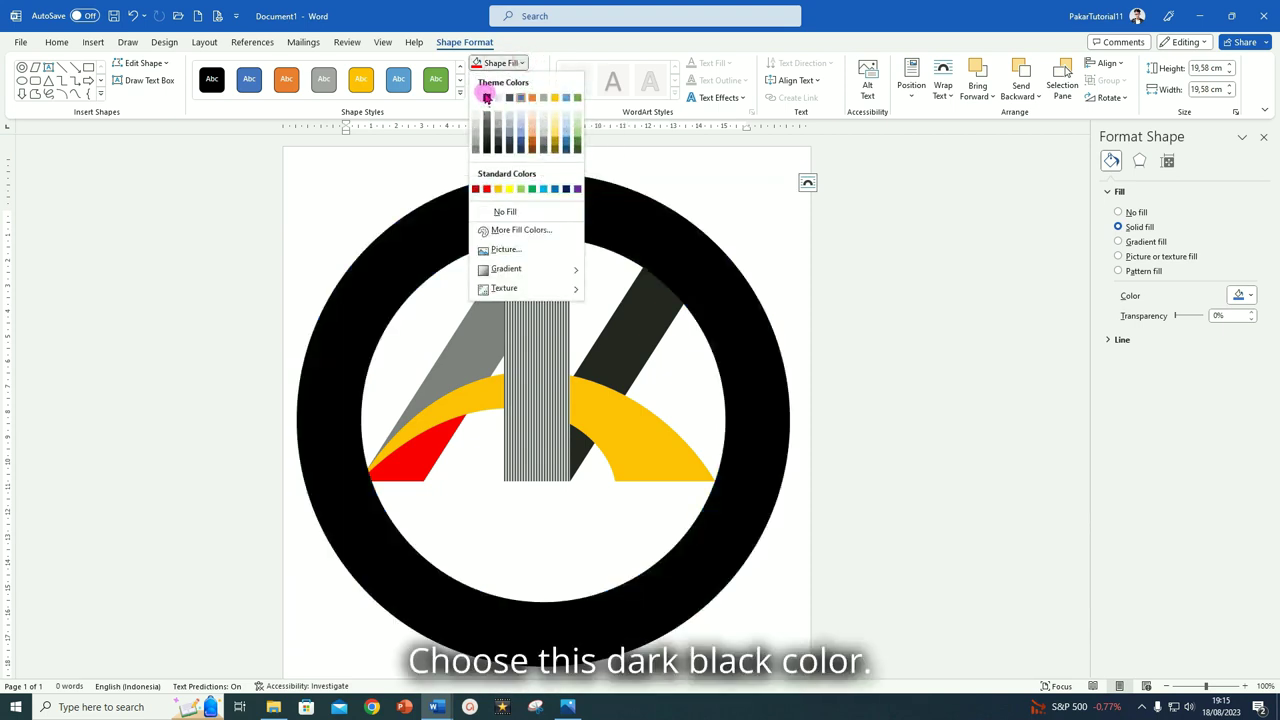
click(486, 98)
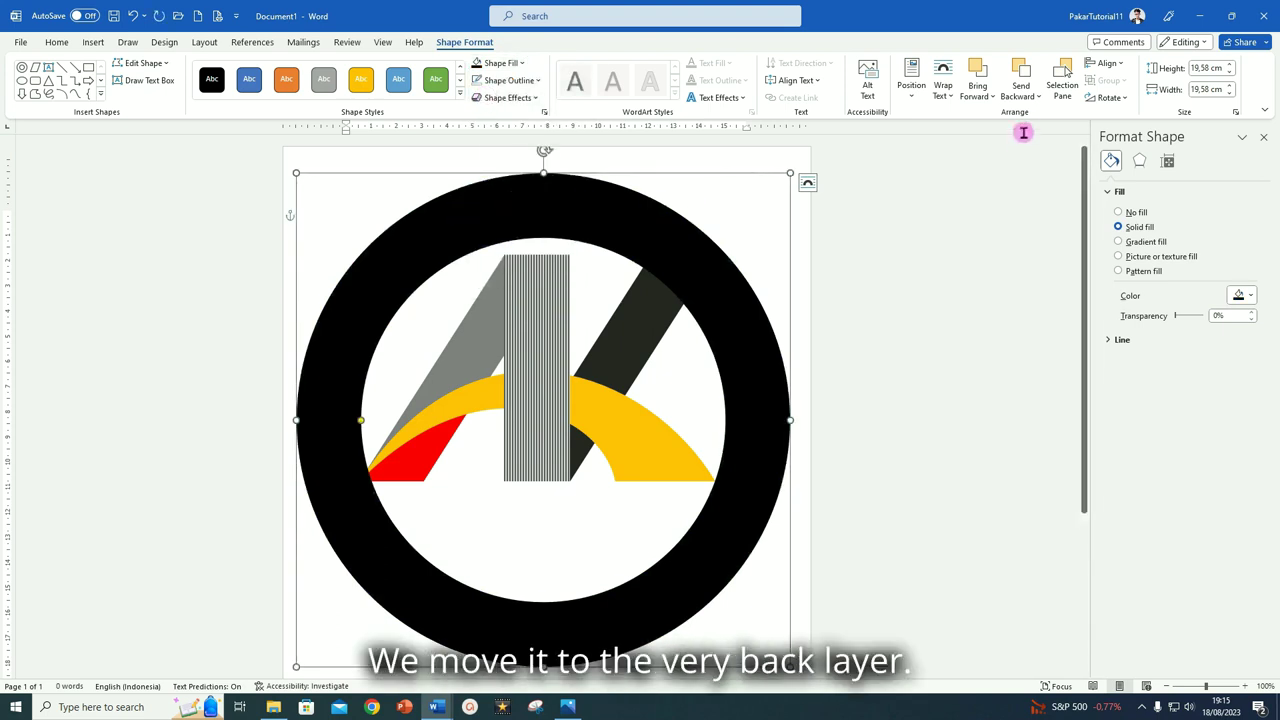
Send the black ring to the back and move the AK logo down-left inside it.
click(1039, 97)
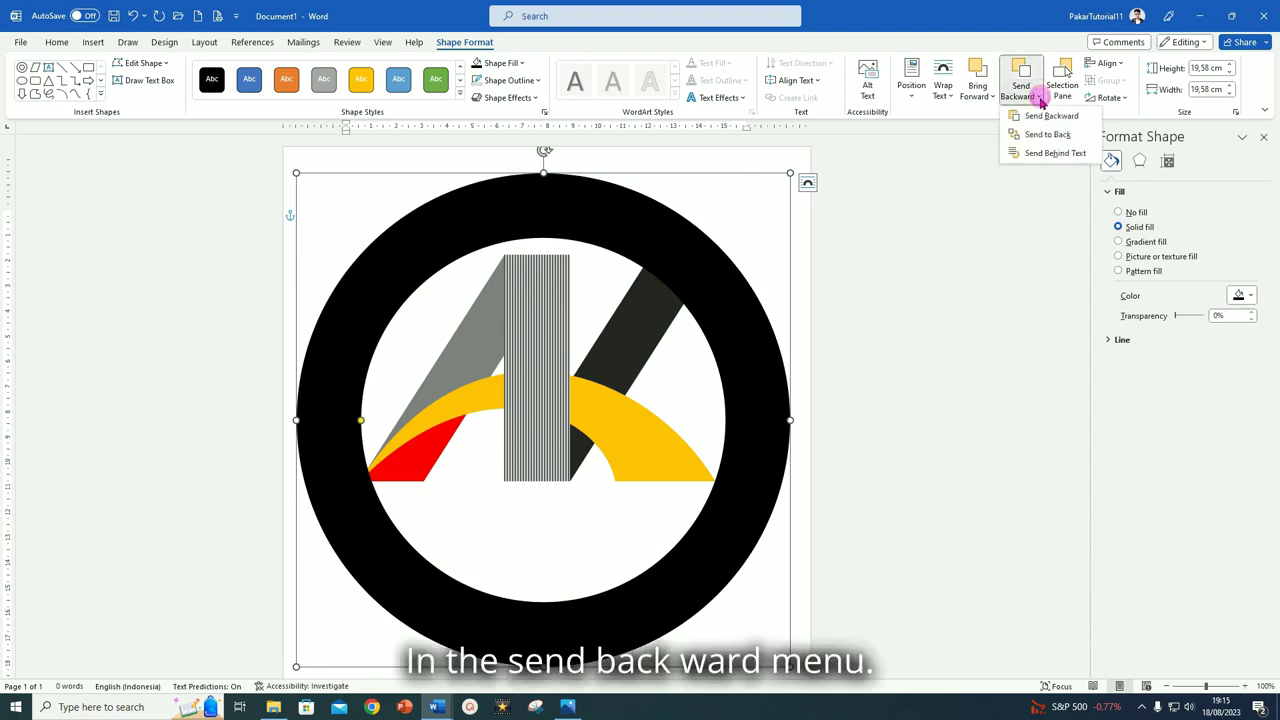
click(1047, 134)
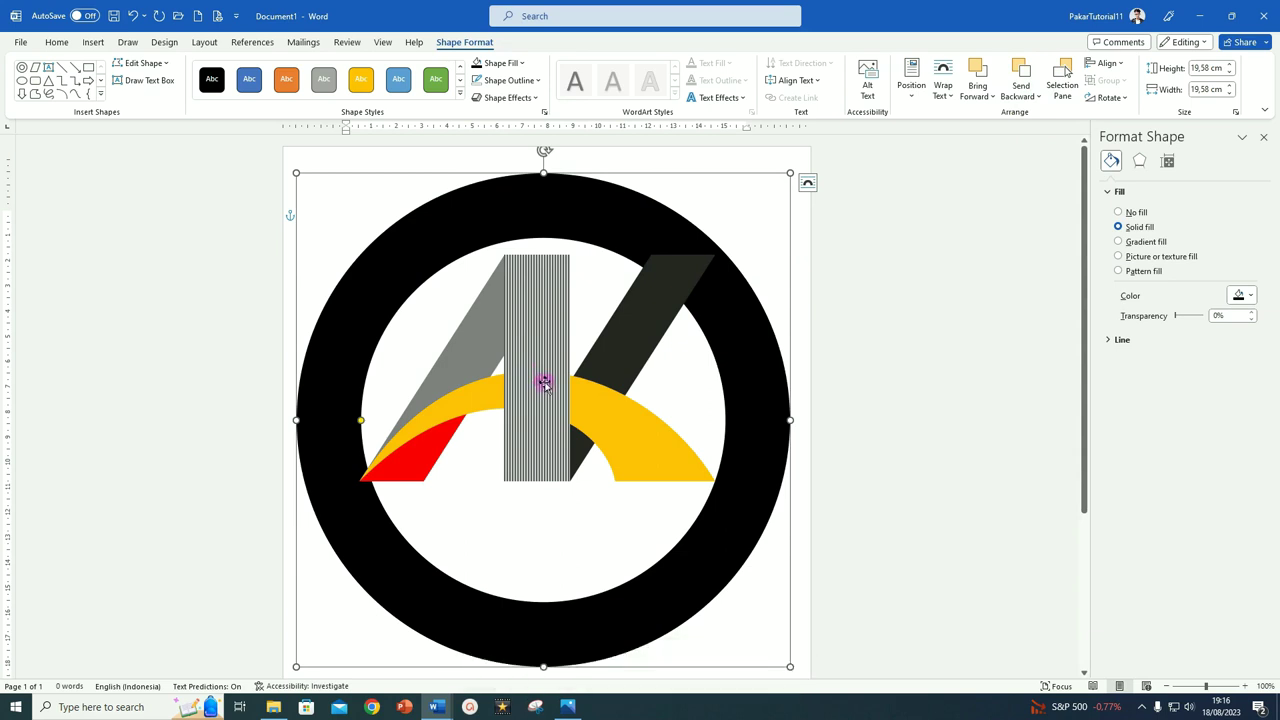
click(543, 383)
mouse_move(543, 394)
mouse_down()
mouse_move(531, 417)
mouse_move(499, 413)
mouse_move(508, 434)
mouse_up()
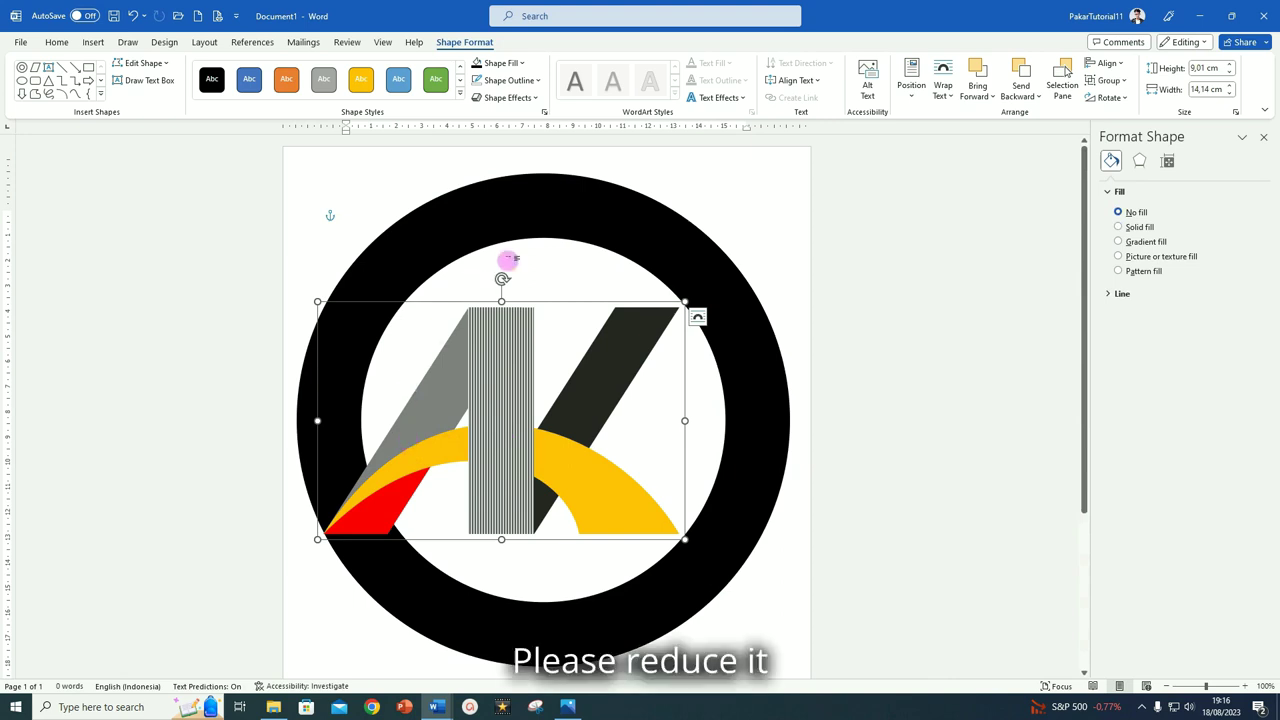
Thin the black ring by dragging its adjustment handle to enlarge the hole.
click(544, 212)
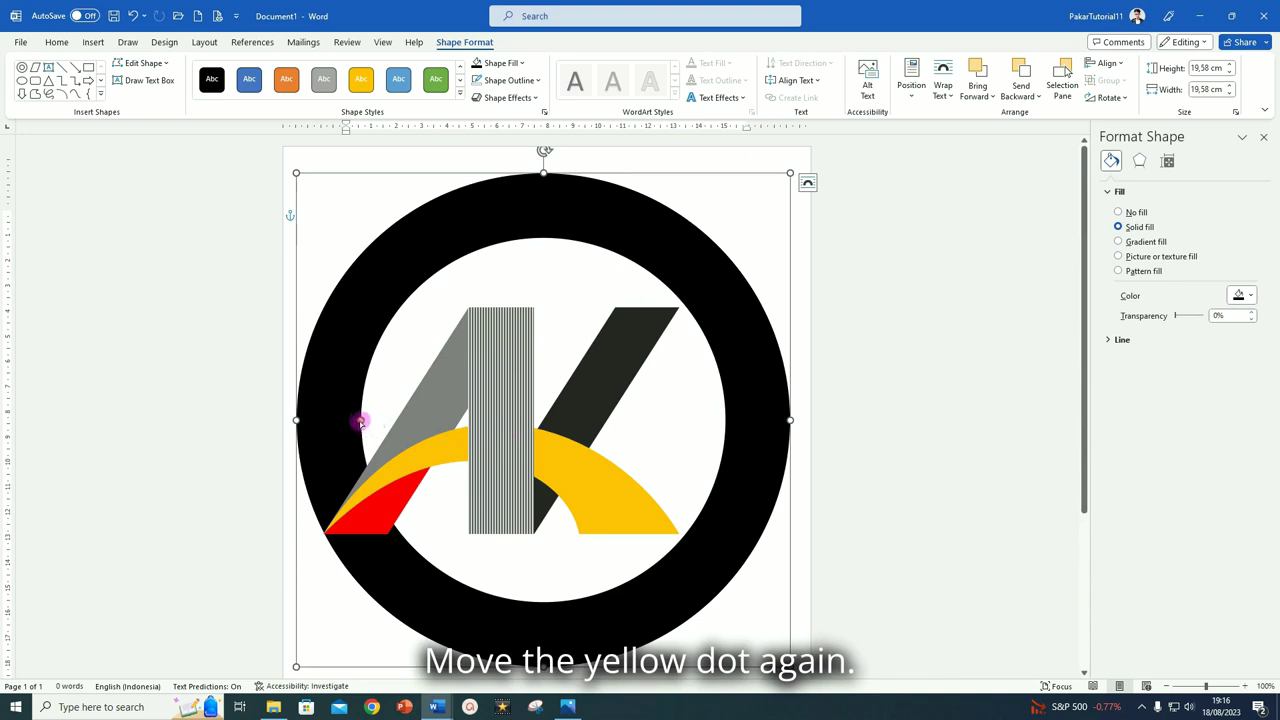
drag(361, 421, 350, 424)
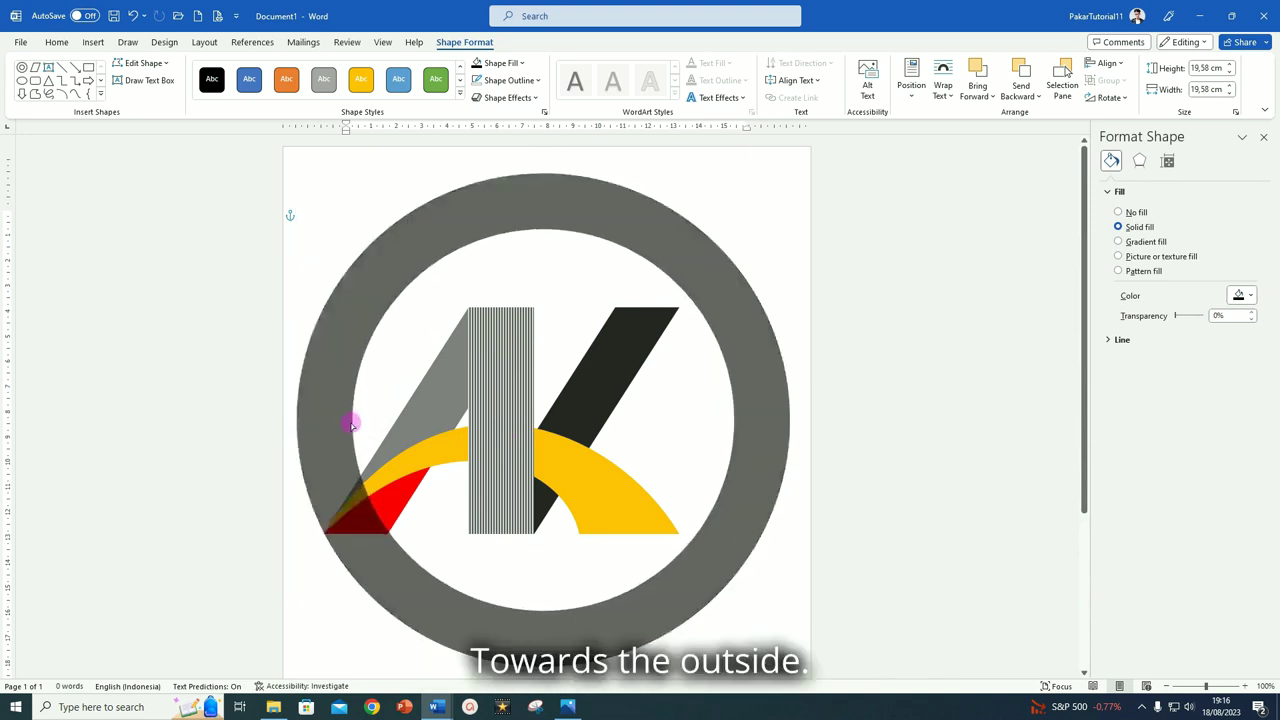
drag(350, 424, 350, 424)
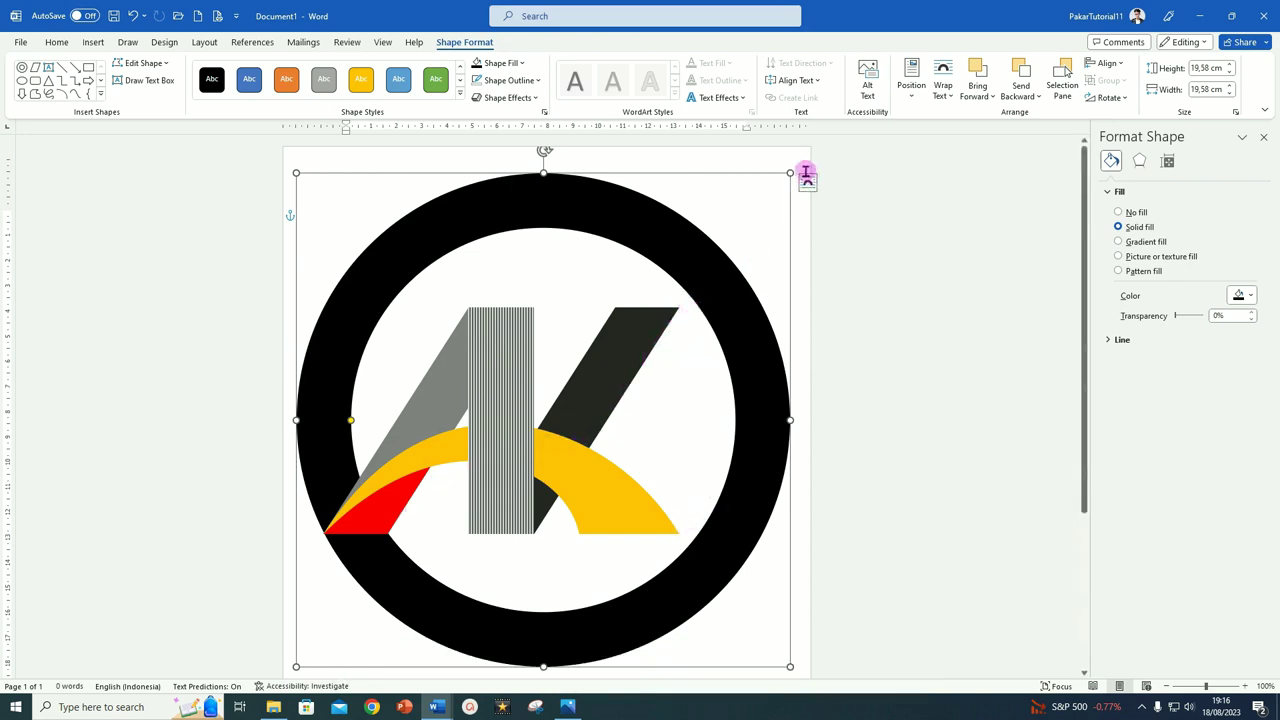
Shrink the black ring proportionally to 19,08 cm by 19,08 cm, then deselect everything.
key(shift)
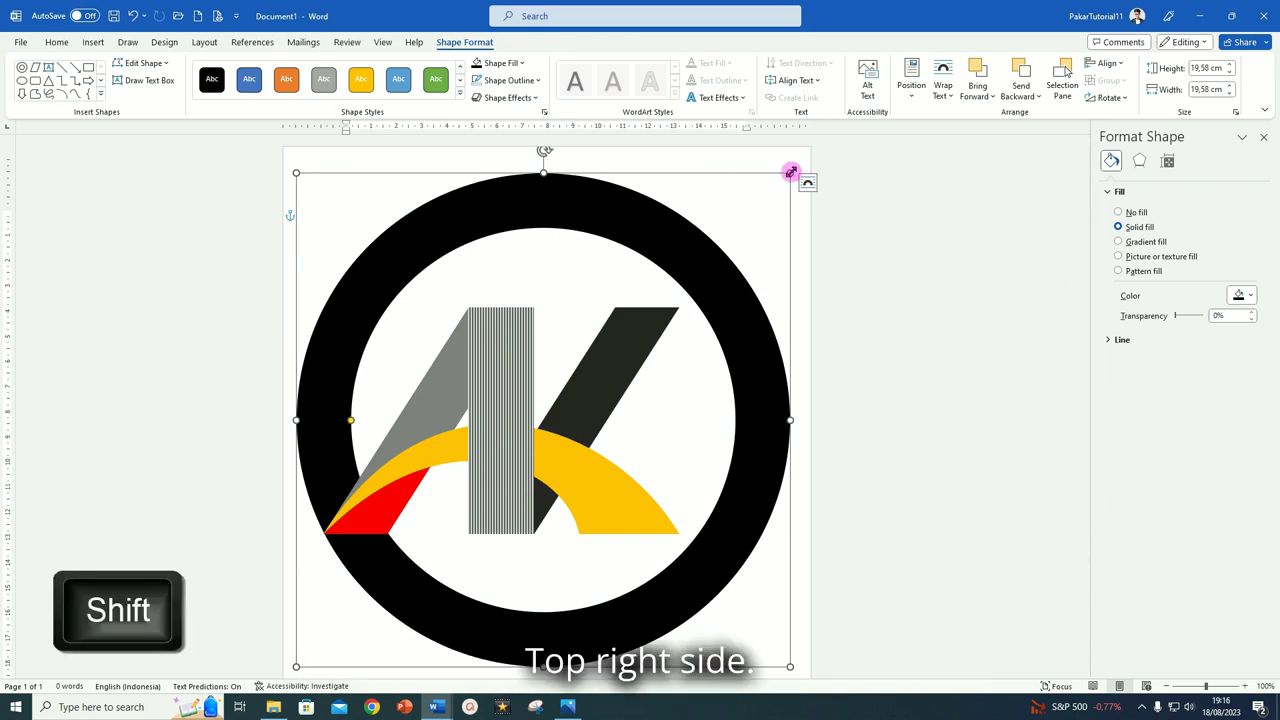
drag(790, 172, 775, 186)
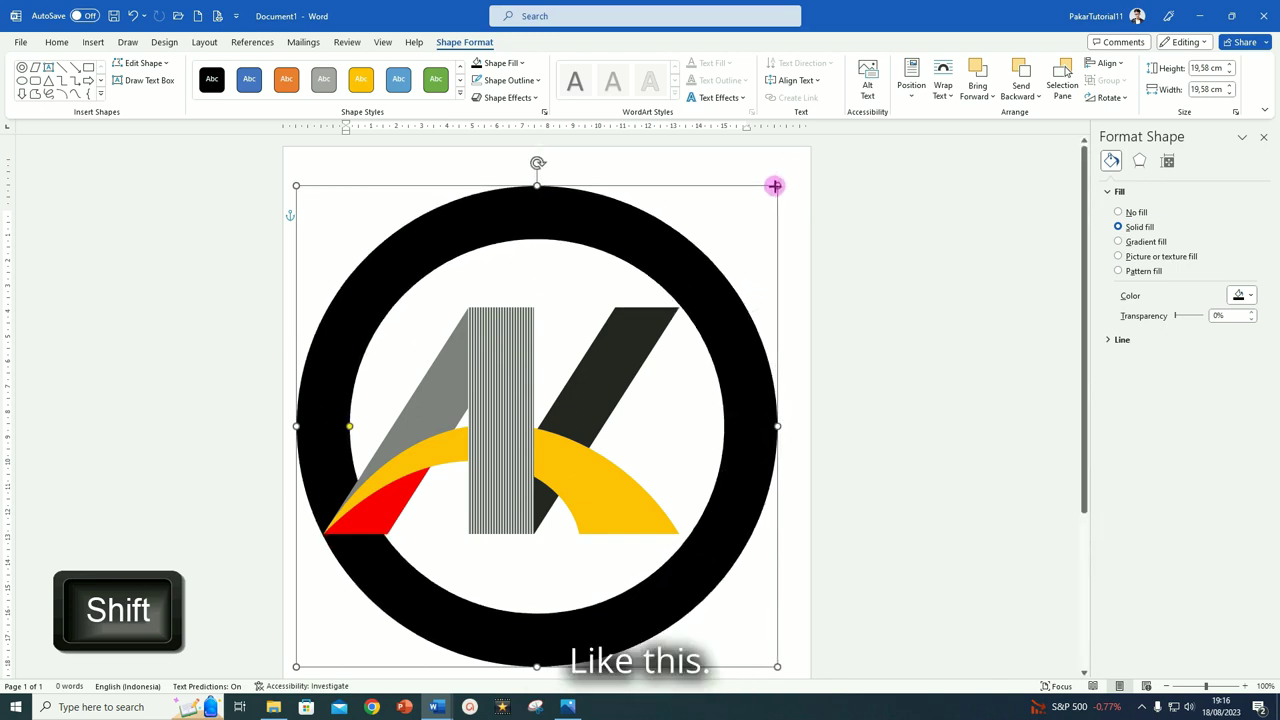
drag(775, 186, 775, 186)
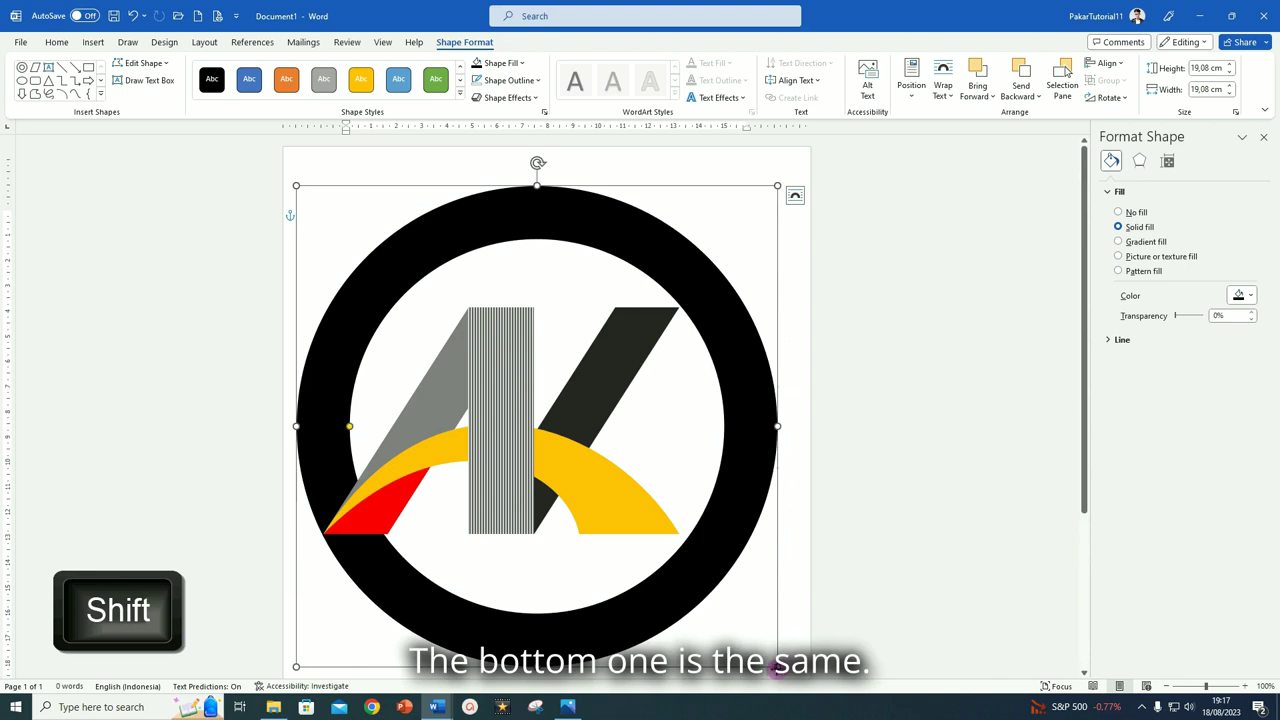
click(537, 437)
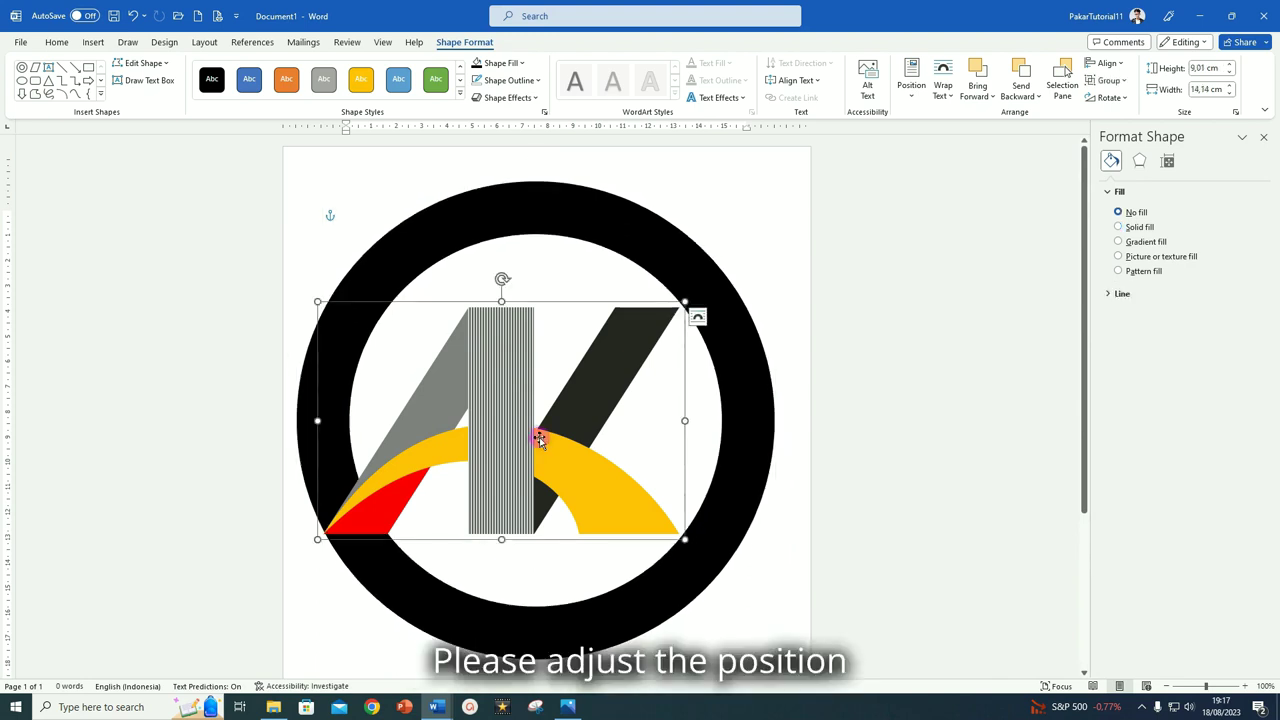
click(785, 604)
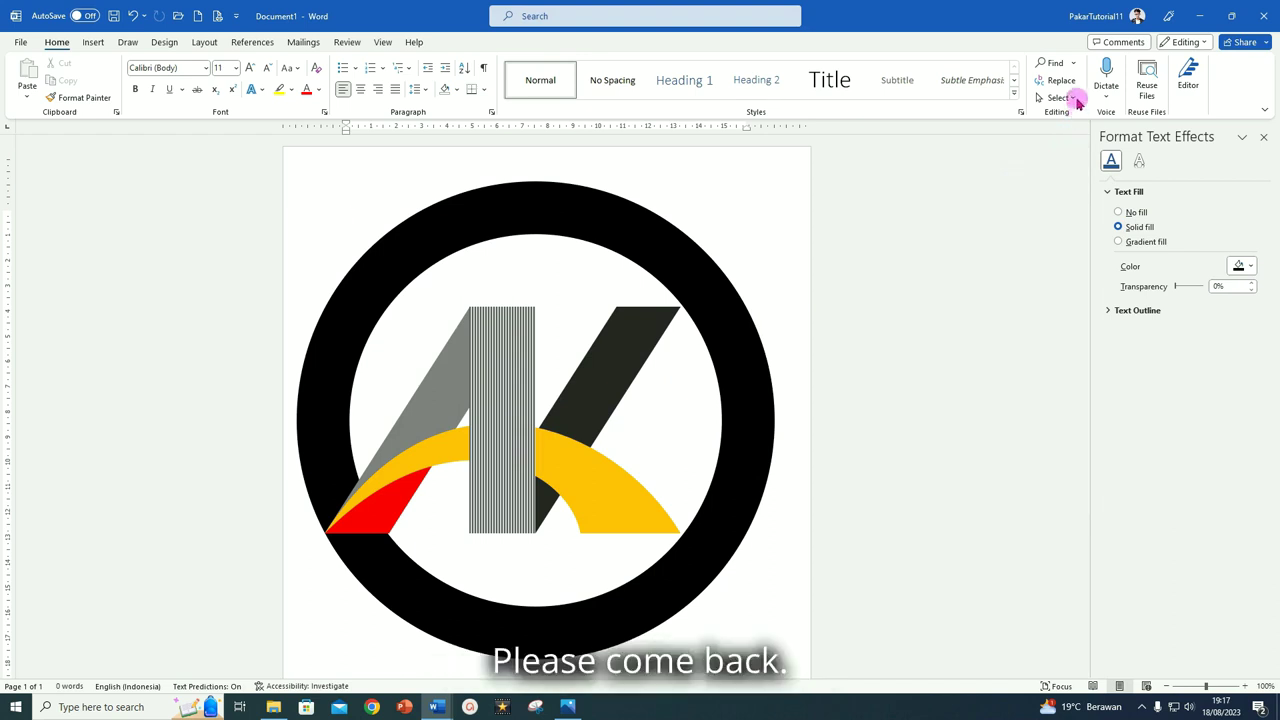
Box-select the black ring and AK letters, group them into one logo, and nudge it right.
click(1074, 100)
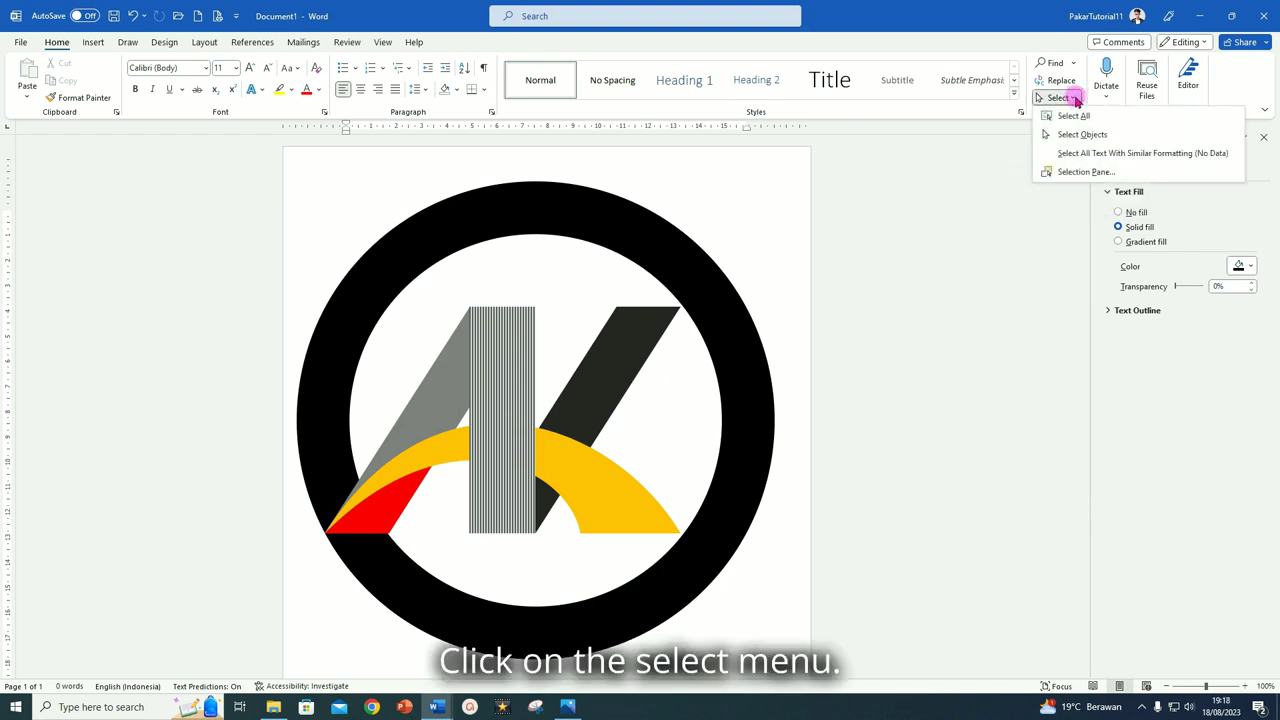
click(1078, 134)
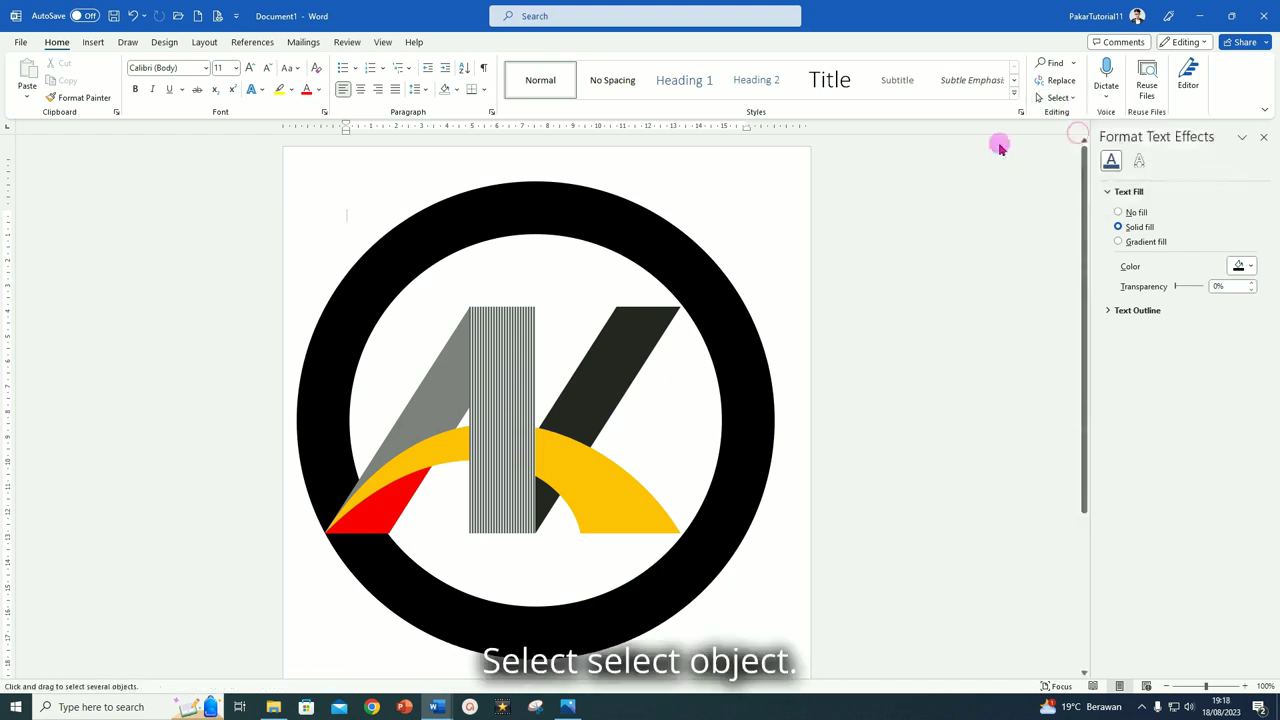
drag(285, 162, 821, 614)
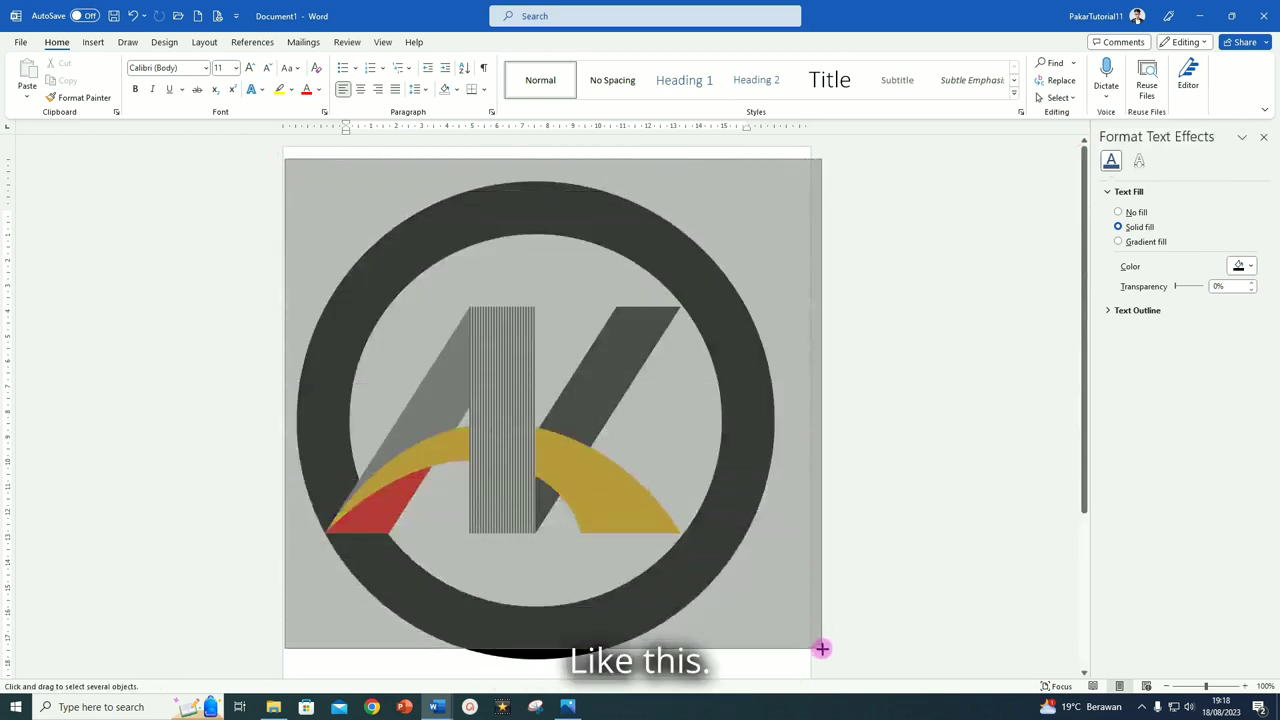
drag(821, 614, 820, 645)
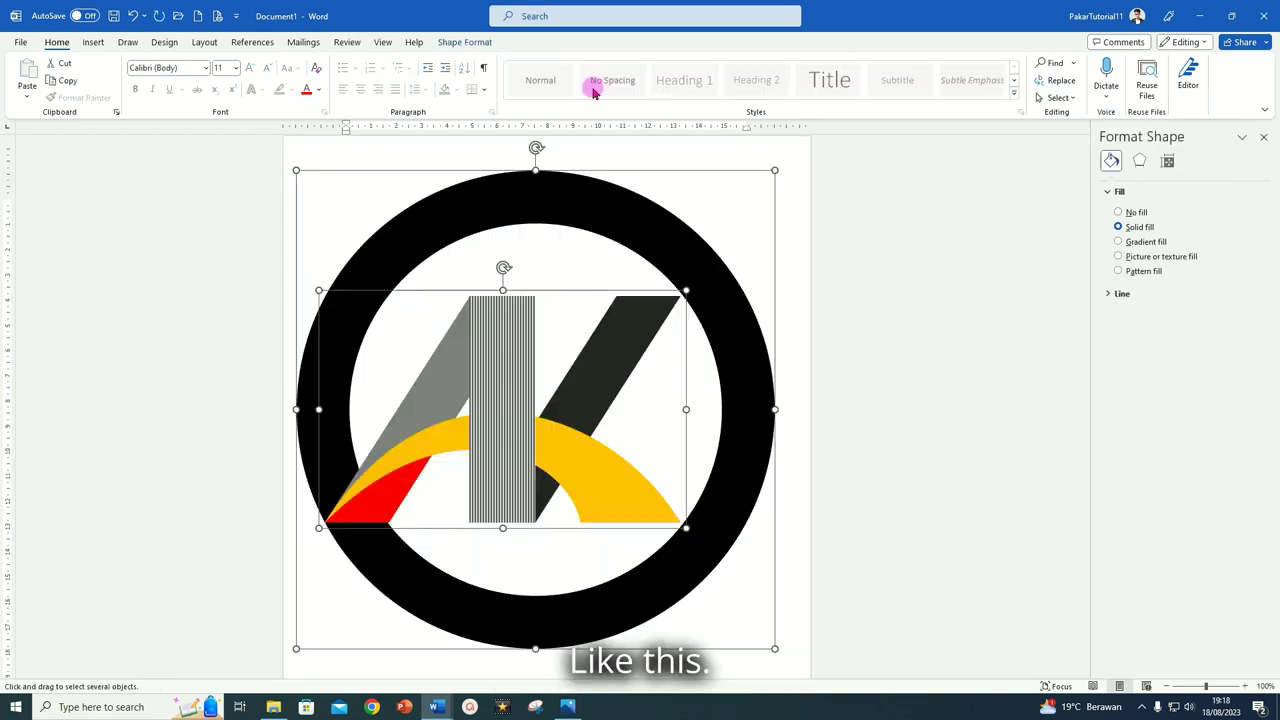
click(466, 44)
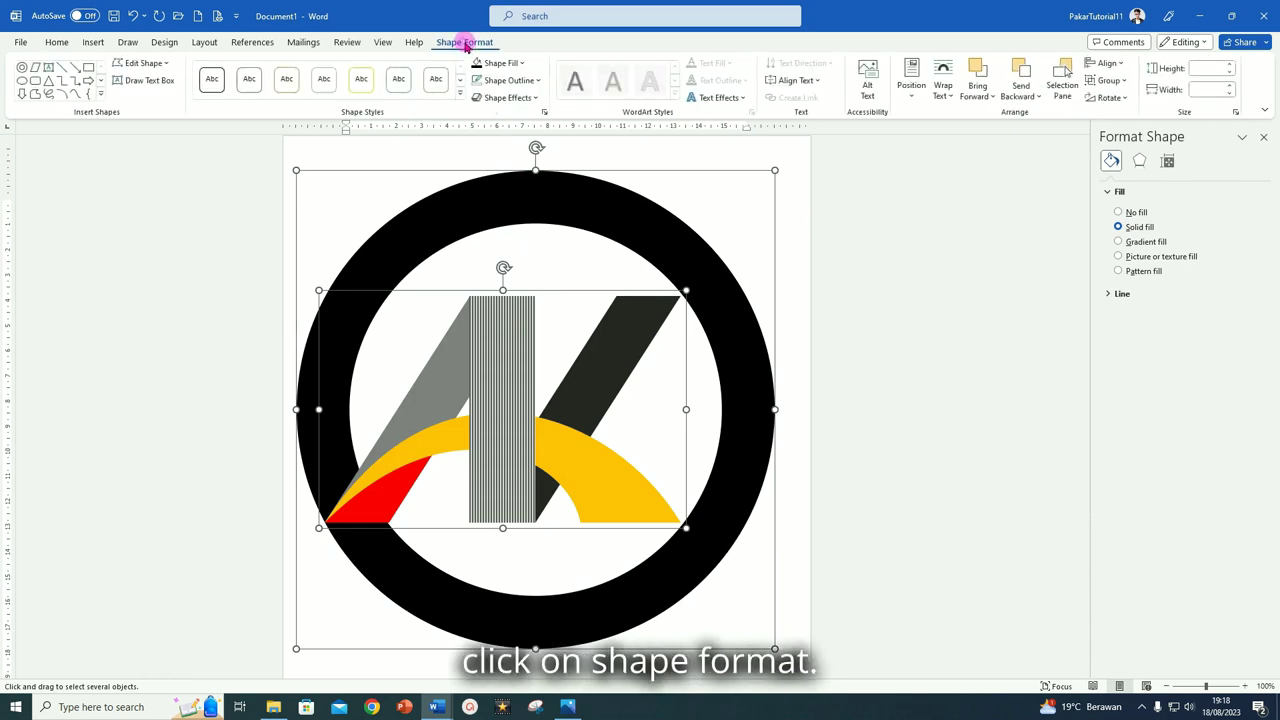
click(1115, 81)
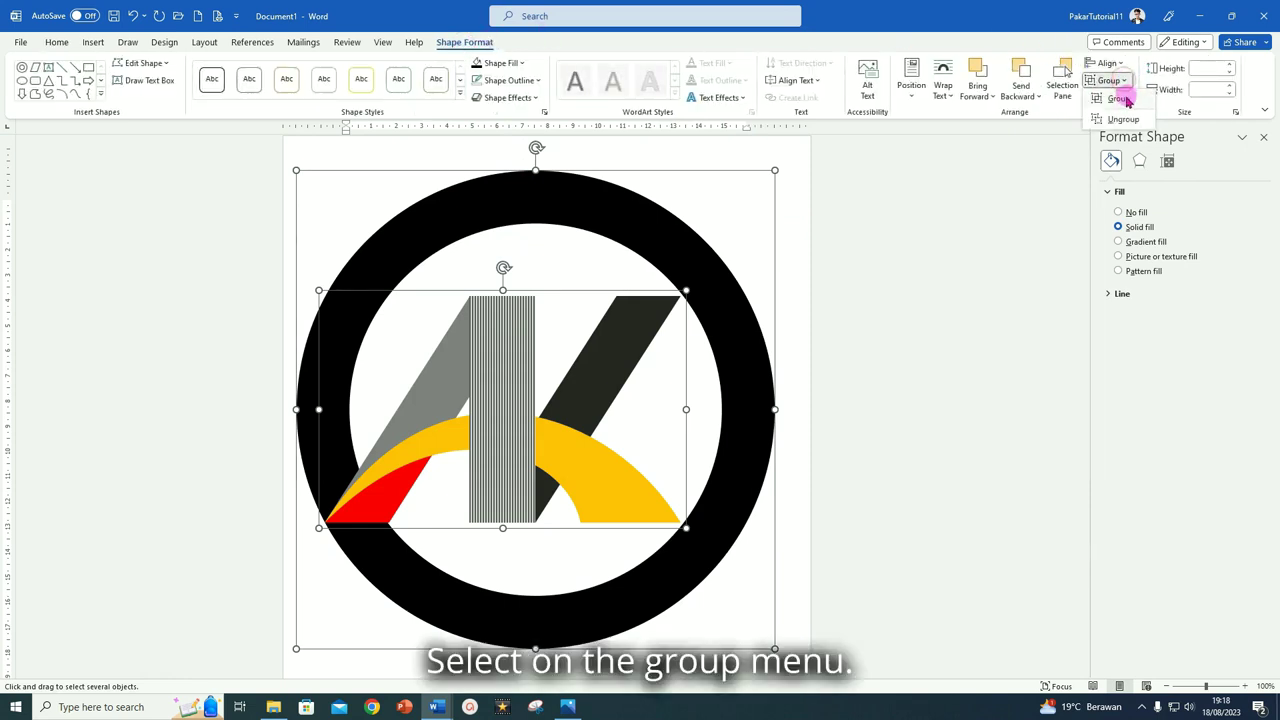
click(1125, 102)
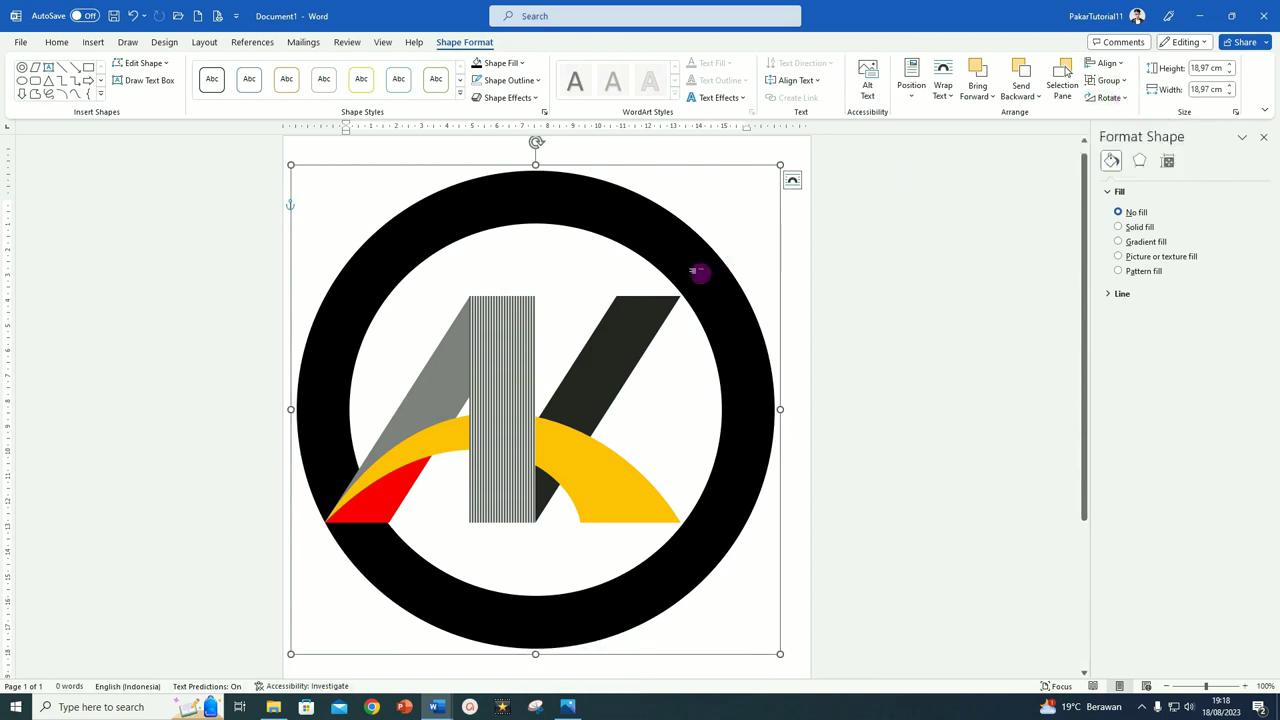
drag(707, 272, 711, 272)
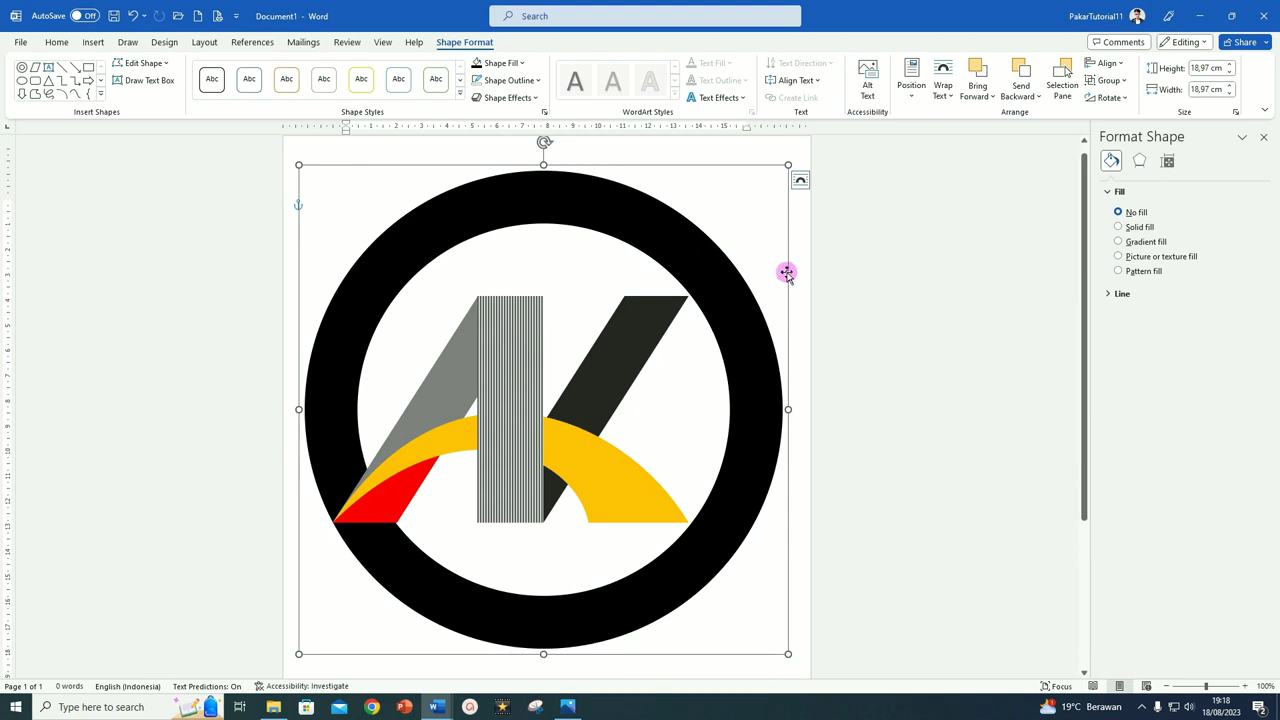
Export the grouped logo as PNG 'LOGO AK KUNING MERAH PLUS LINGKARAN' in Documents.
right_click(787, 273)
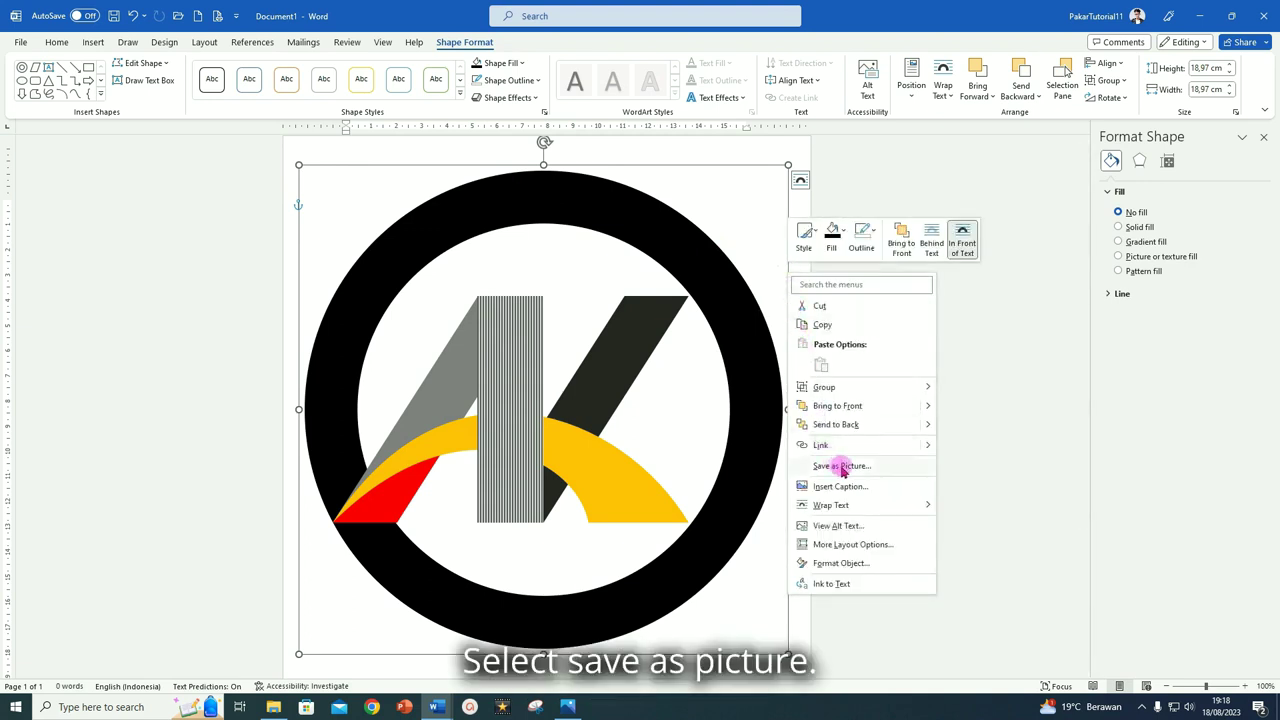
click(841, 466)
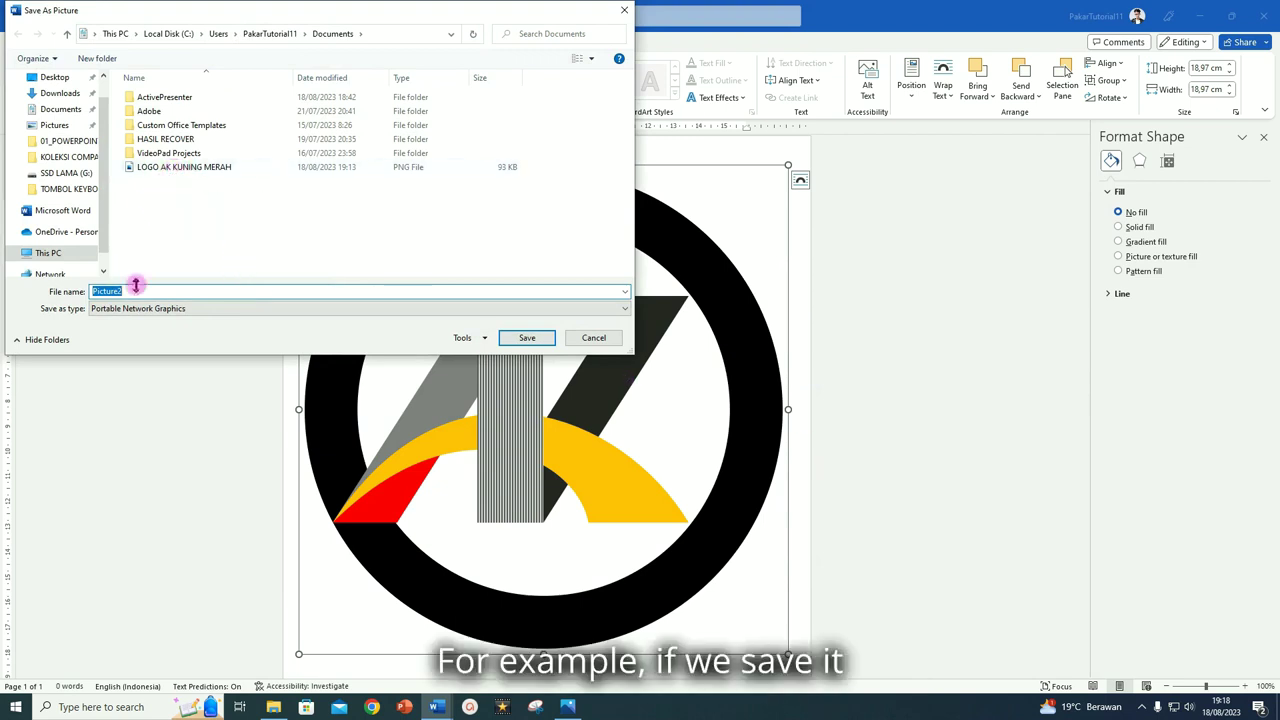
click(209, 168)
click(180, 291)
double_click(190, 290)
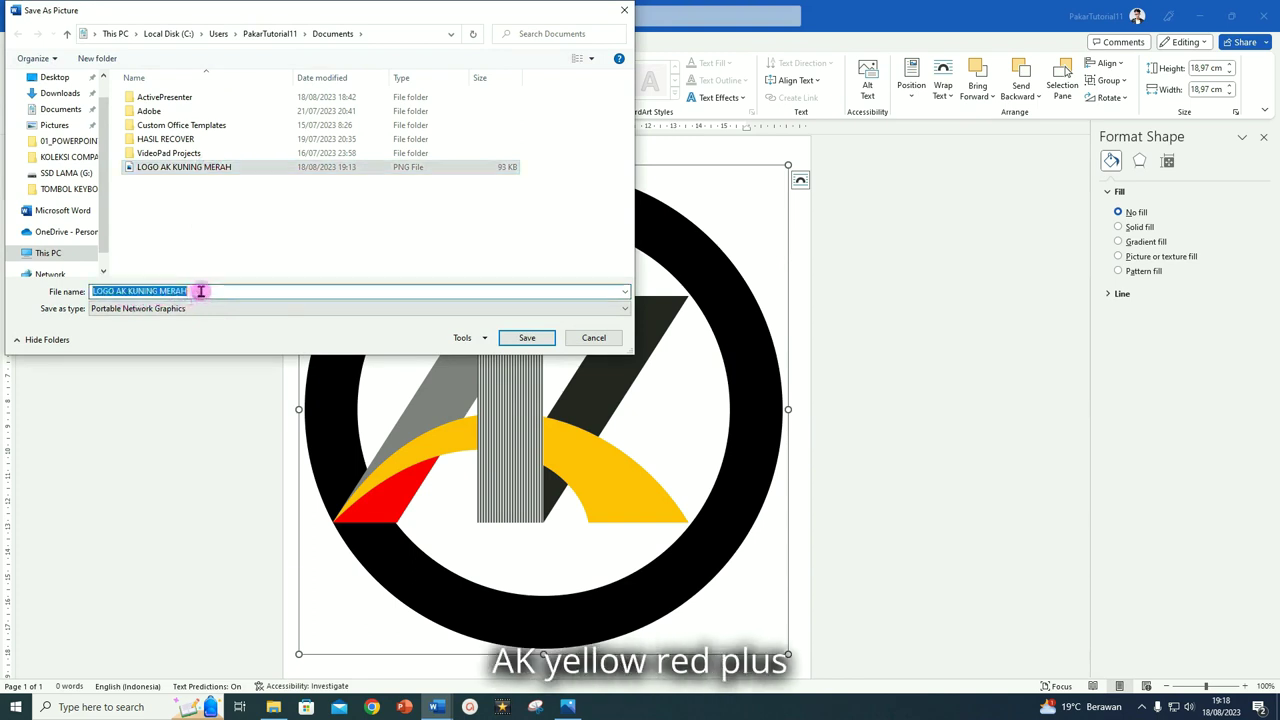
click(217, 288)
text(PLUS LIN)
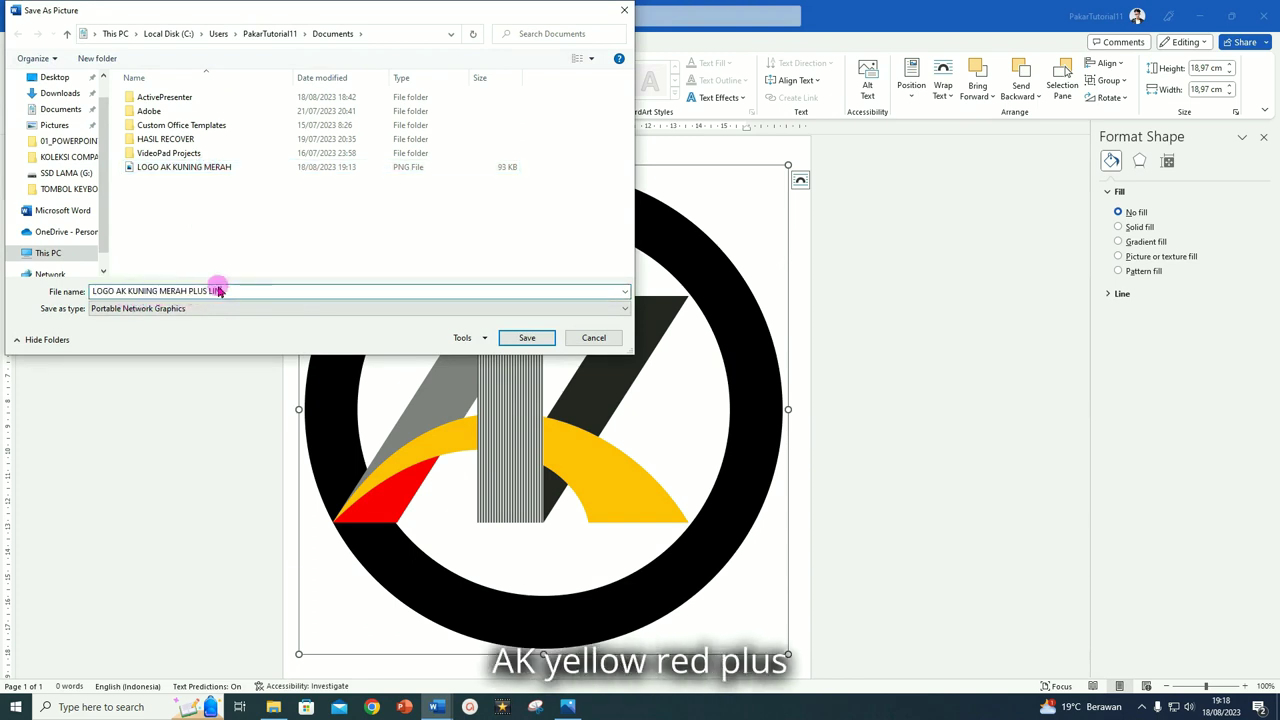
text(GKARAN)
click(527, 338)
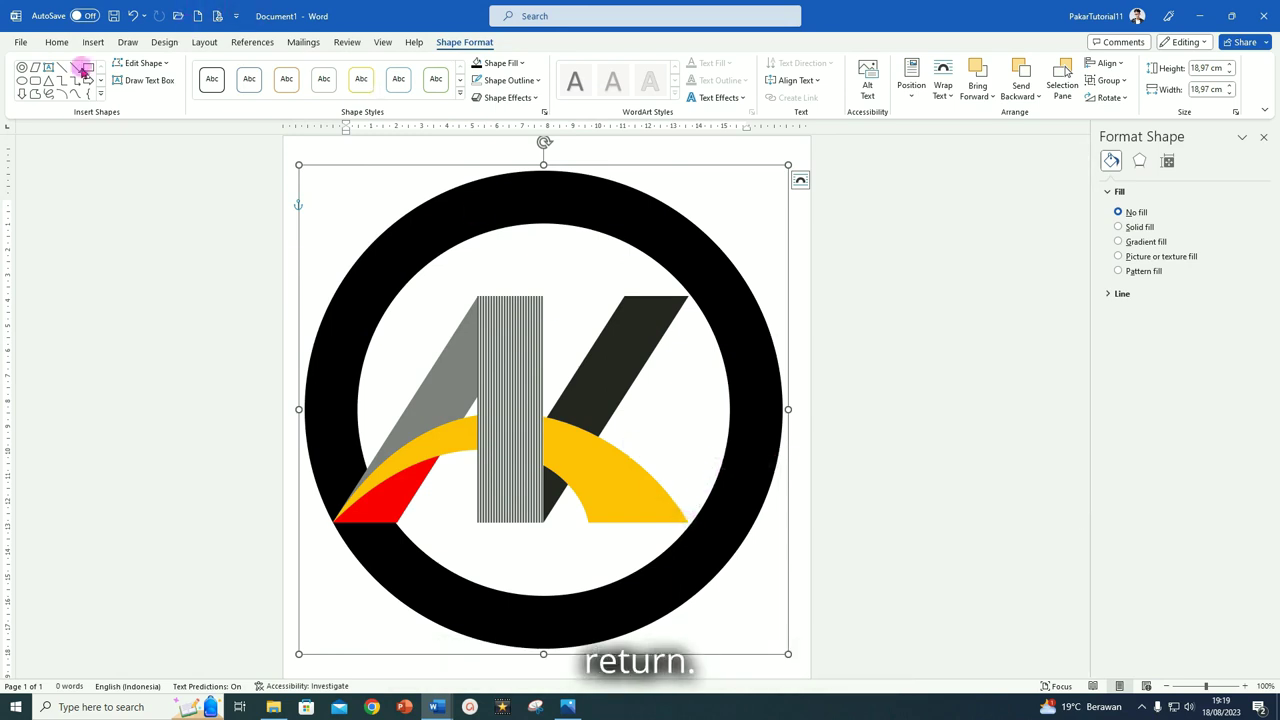
Save the document as LATIHAN LOGO AK KUNING MERAH, then view LOGO AK KUNING MERAH.png from Documents.
click(21, 44)
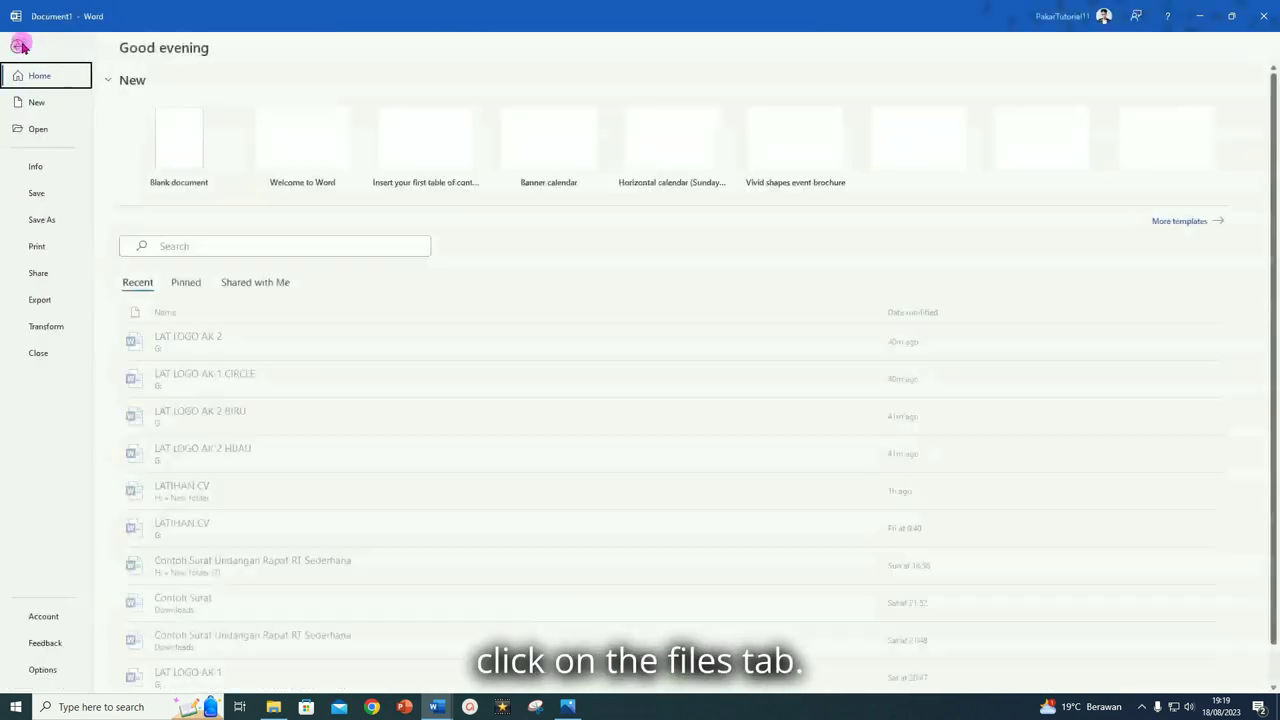
click(55, 220)
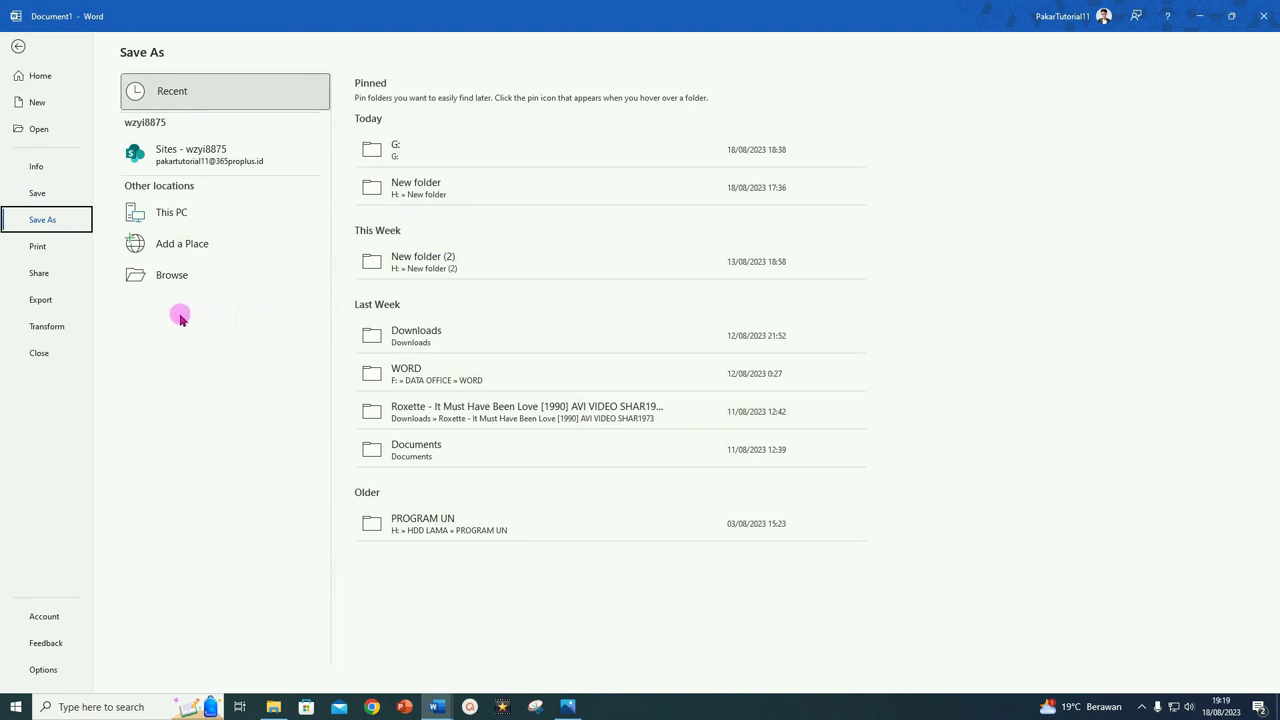
click(177, 276)
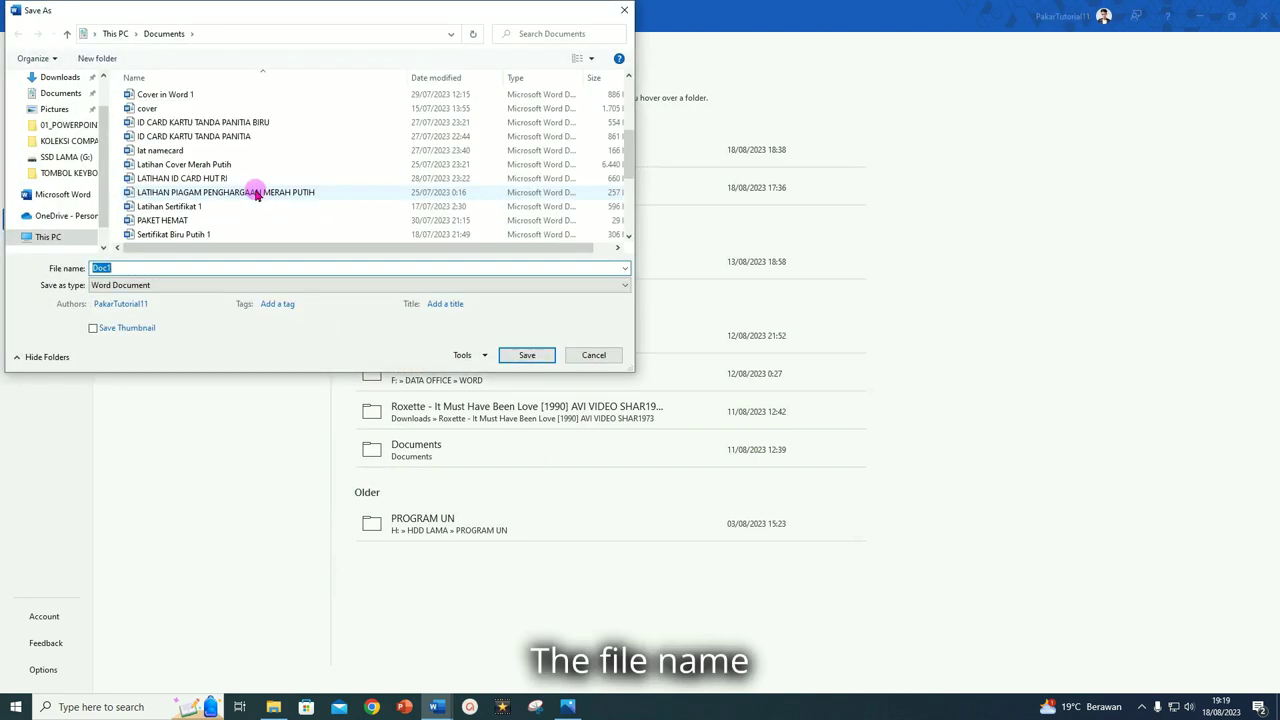
scroll(256, 194, down, 1)
text(LATIHAN LOGO AK KUNING MERAH)
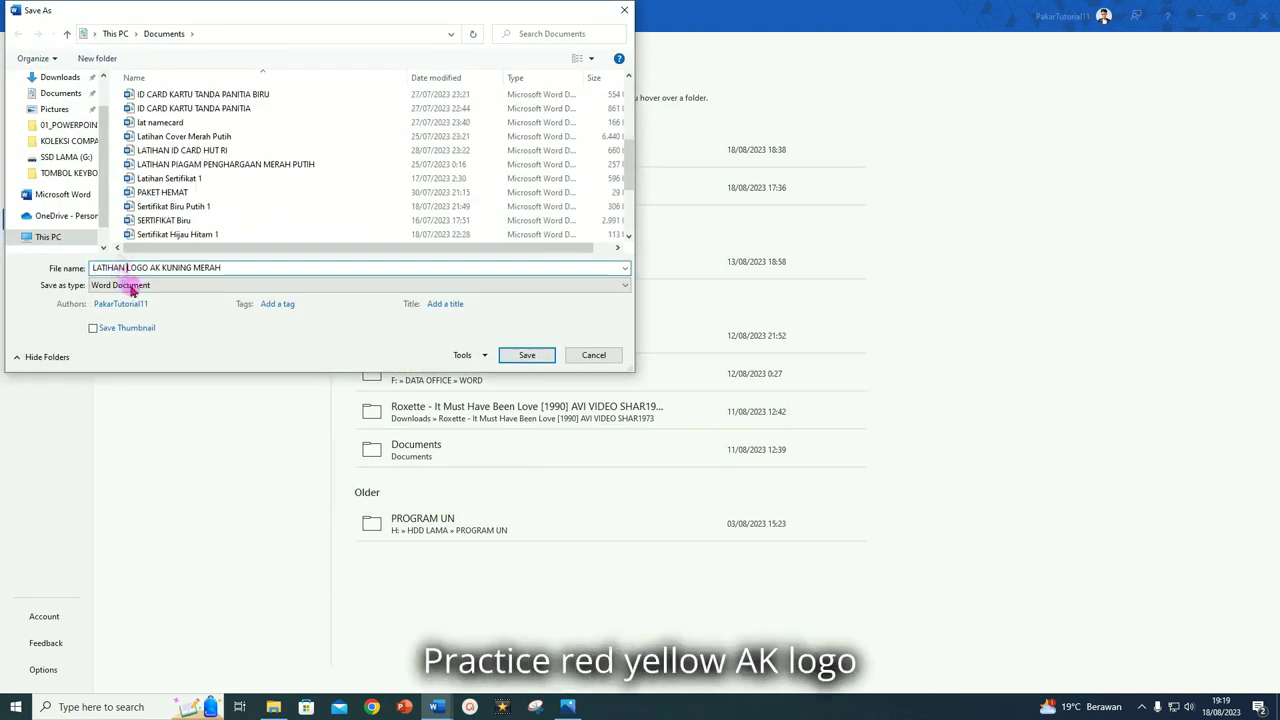
click(527, 356)
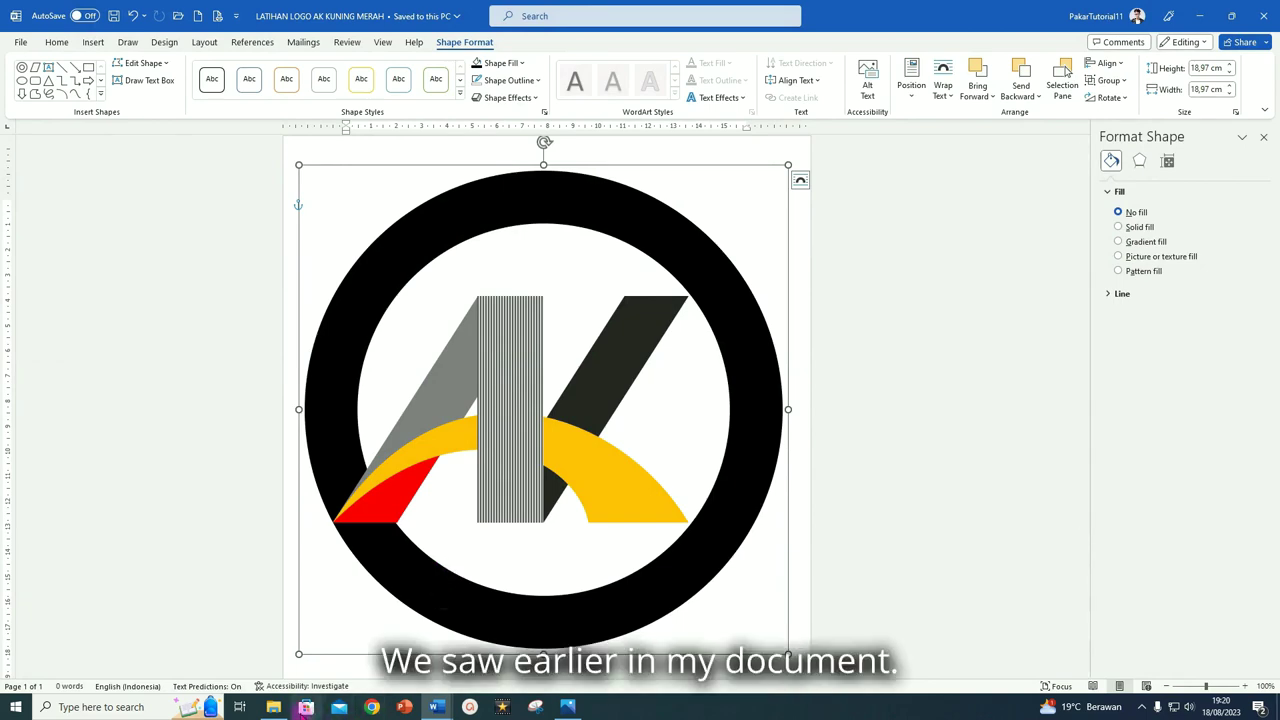
click(273, 708)
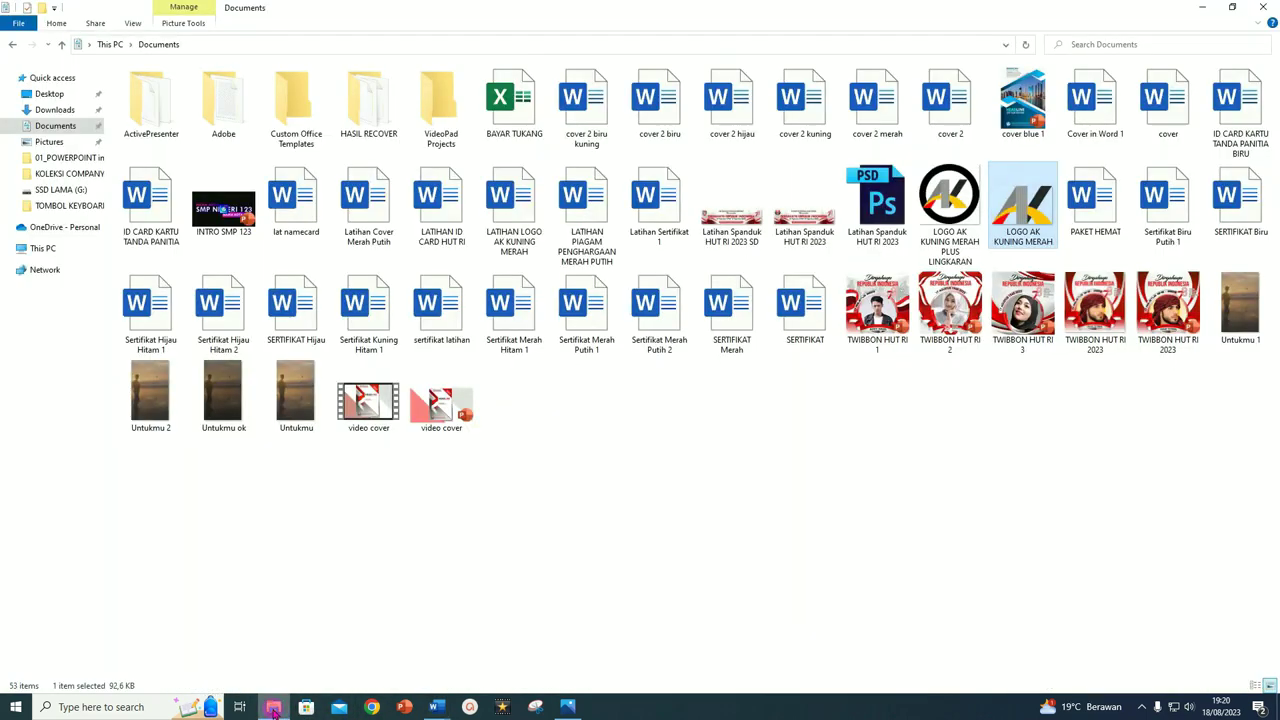
mouse_move(1022, 205)
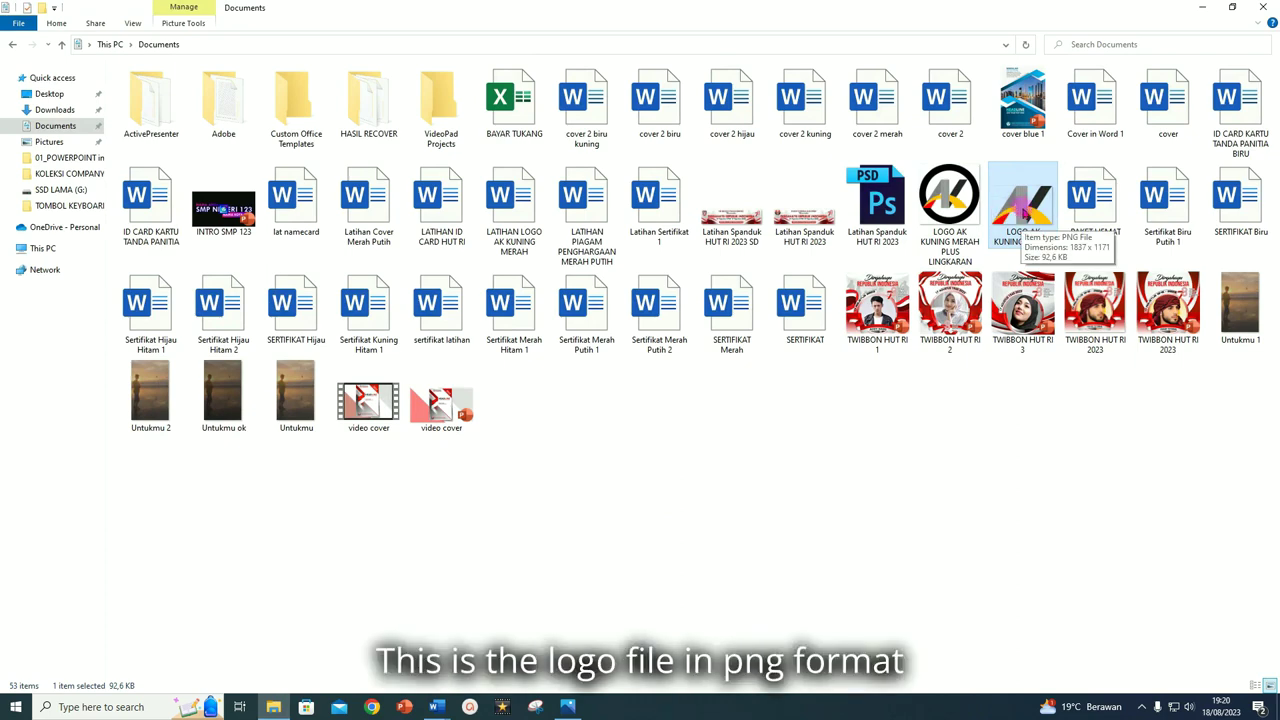
double_click(1022, 208)
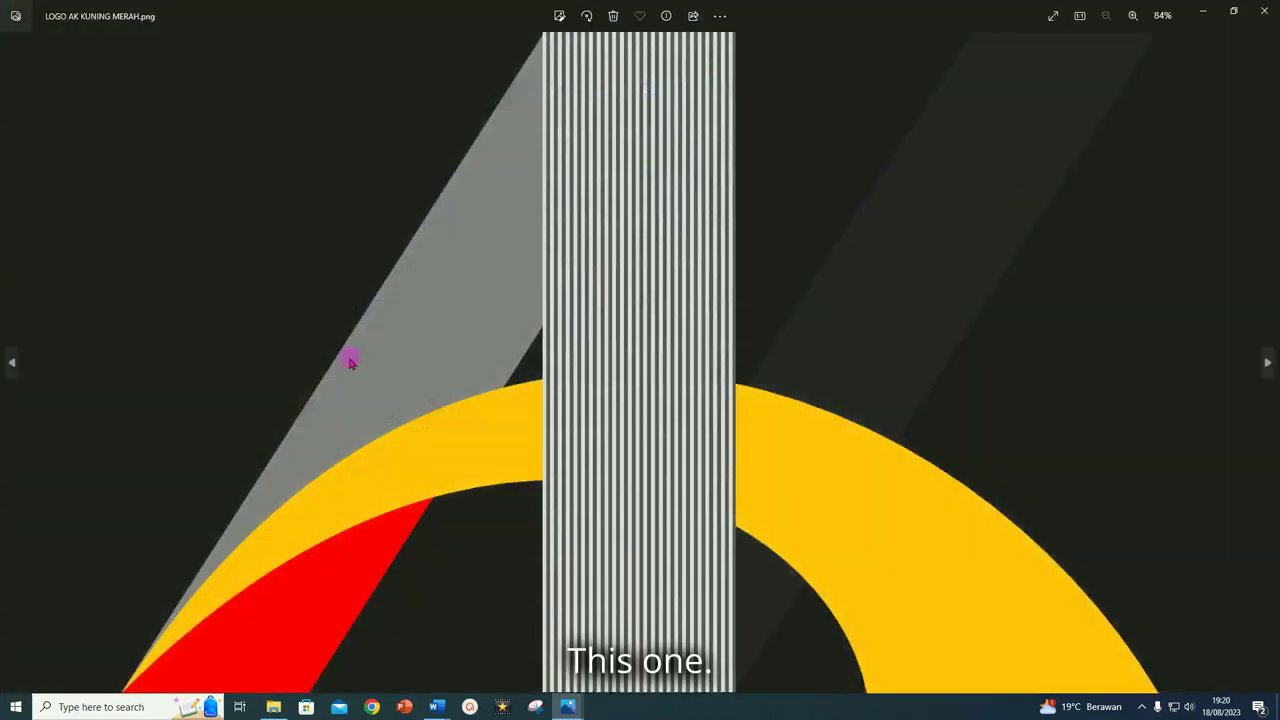
click(13, 362)
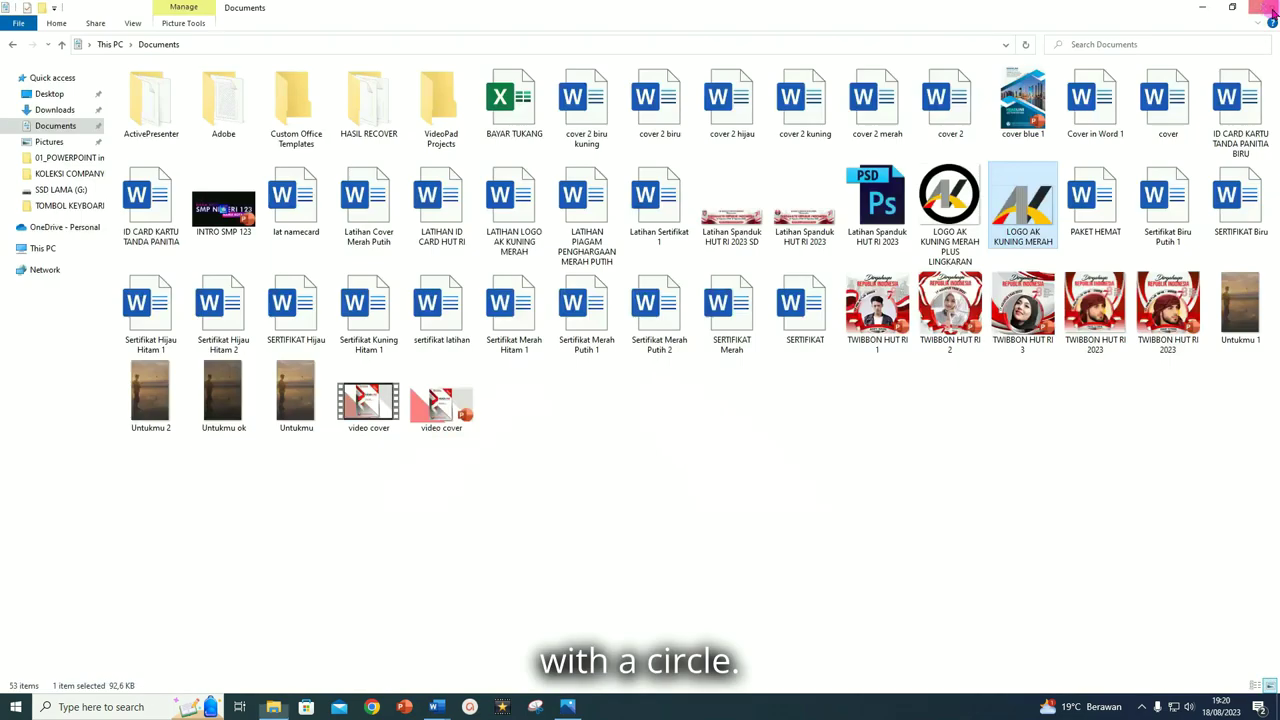
click(1264, 11)
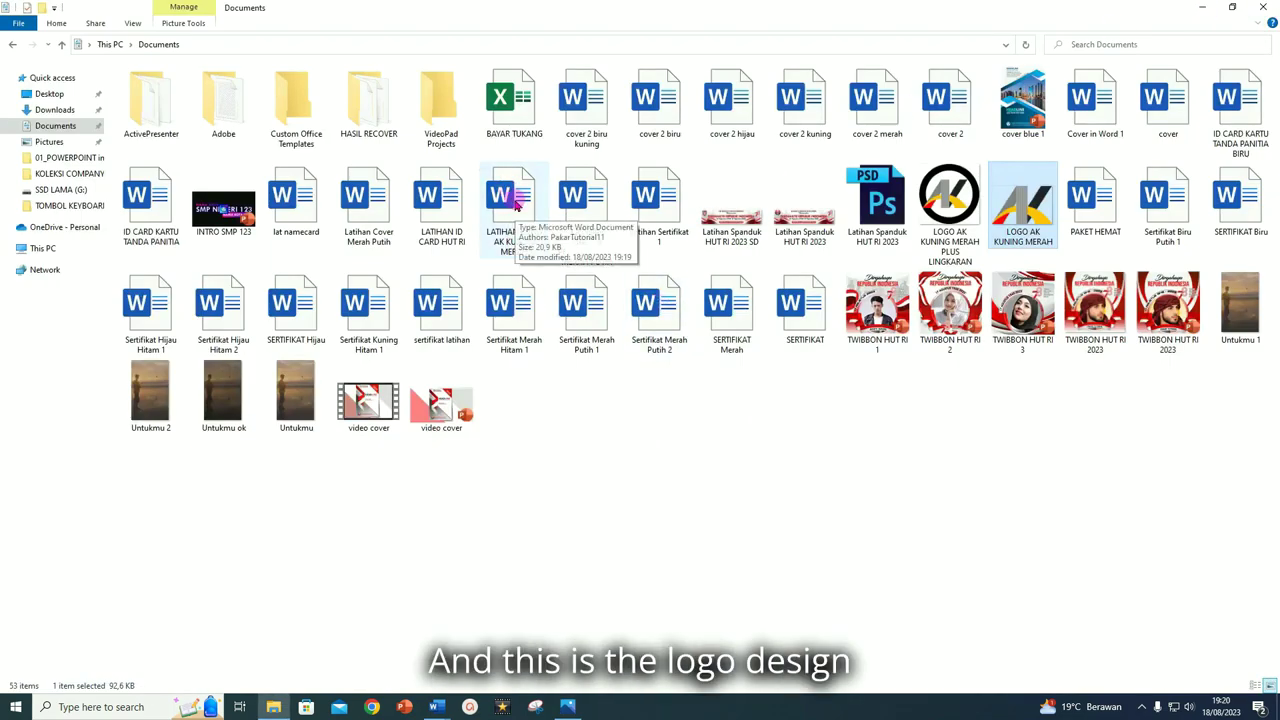